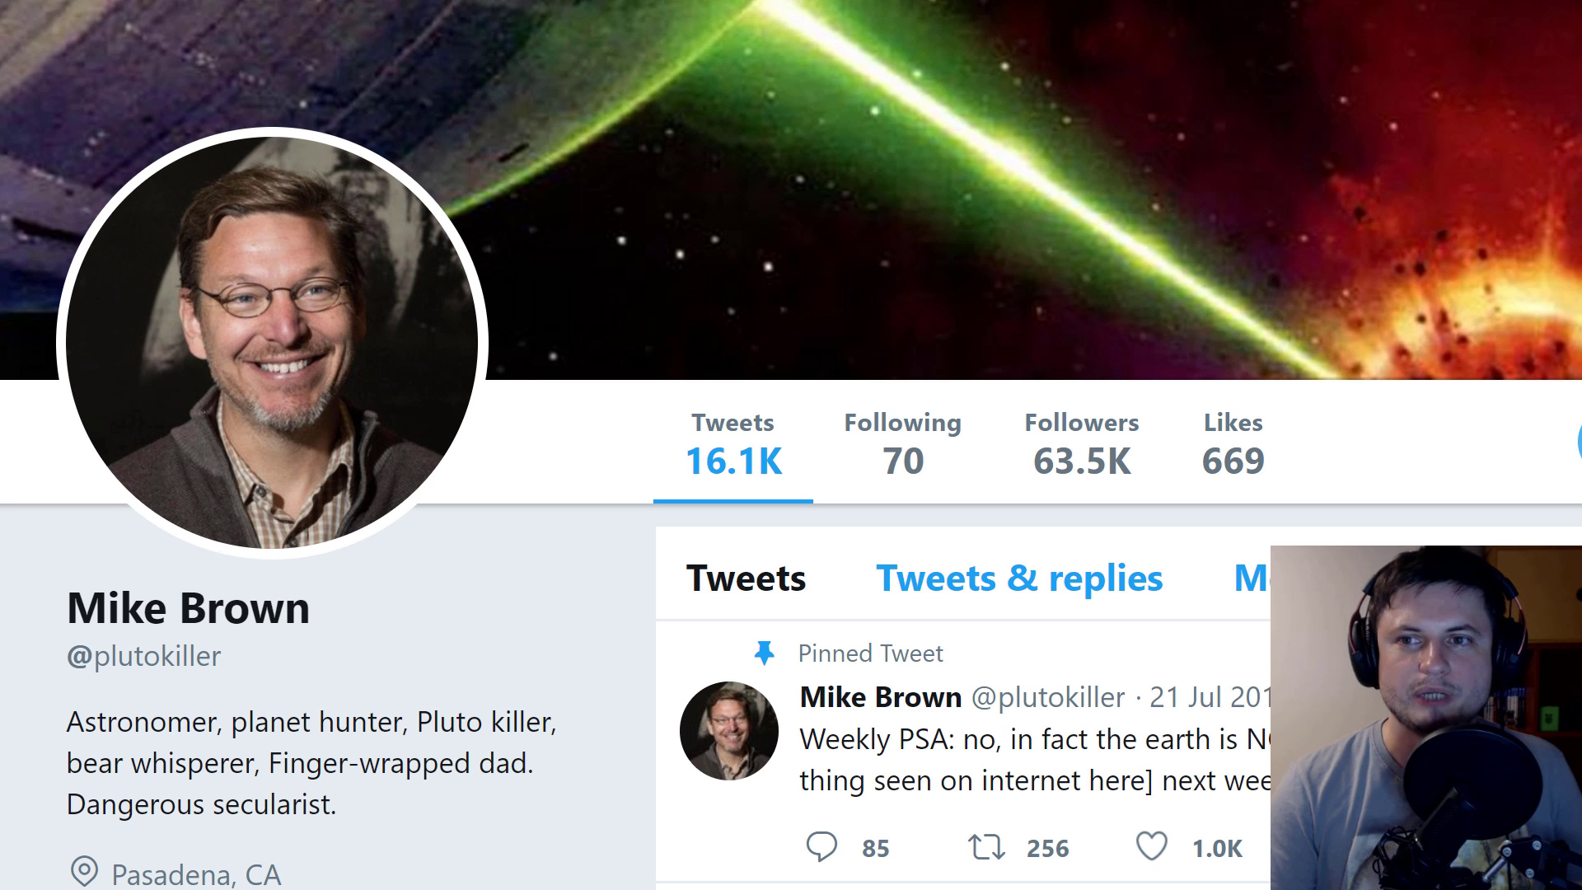
Step: Switch to the planetary scientist's Twitter profile and highlight SwampWorks in the bio, then clear the highlight
key("ctrl+Tab")
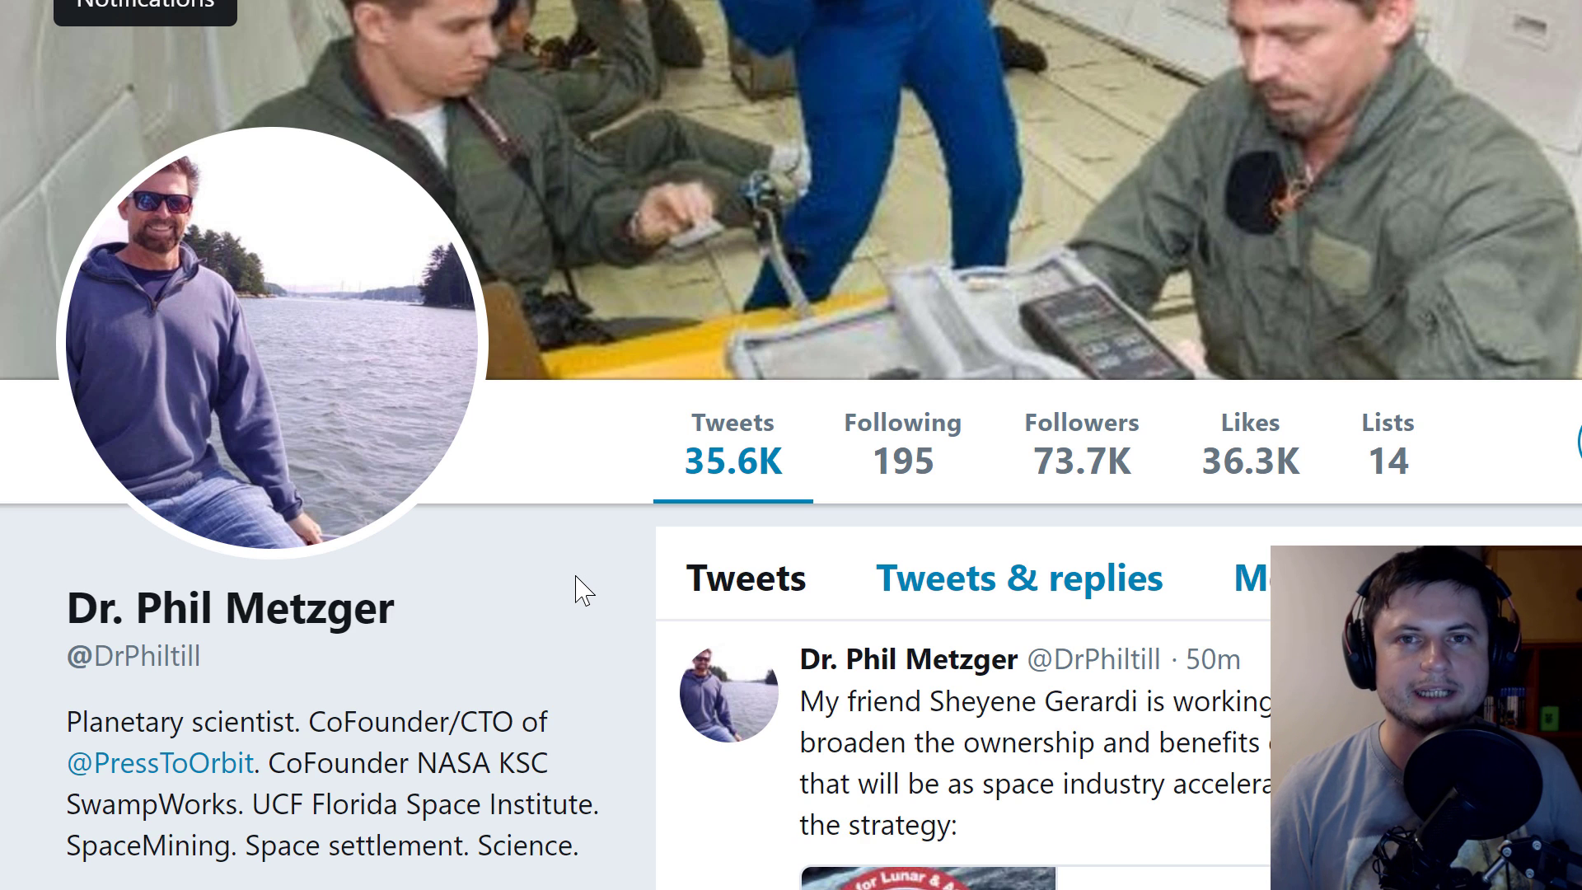
left_click_drag(67, 803, 236, 803)
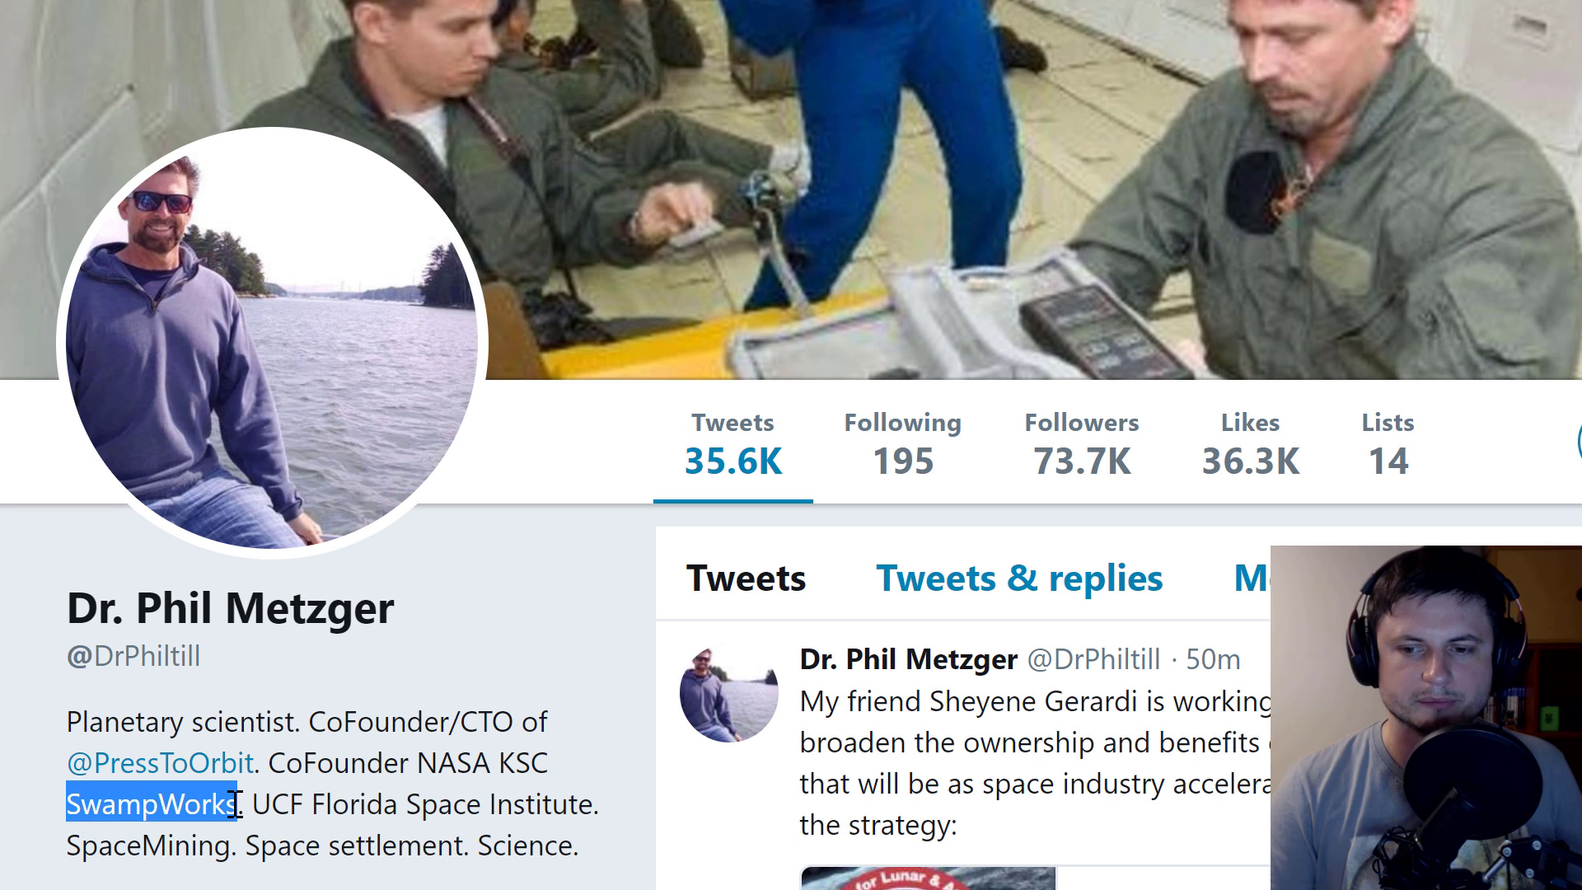
left_click(523, 707)
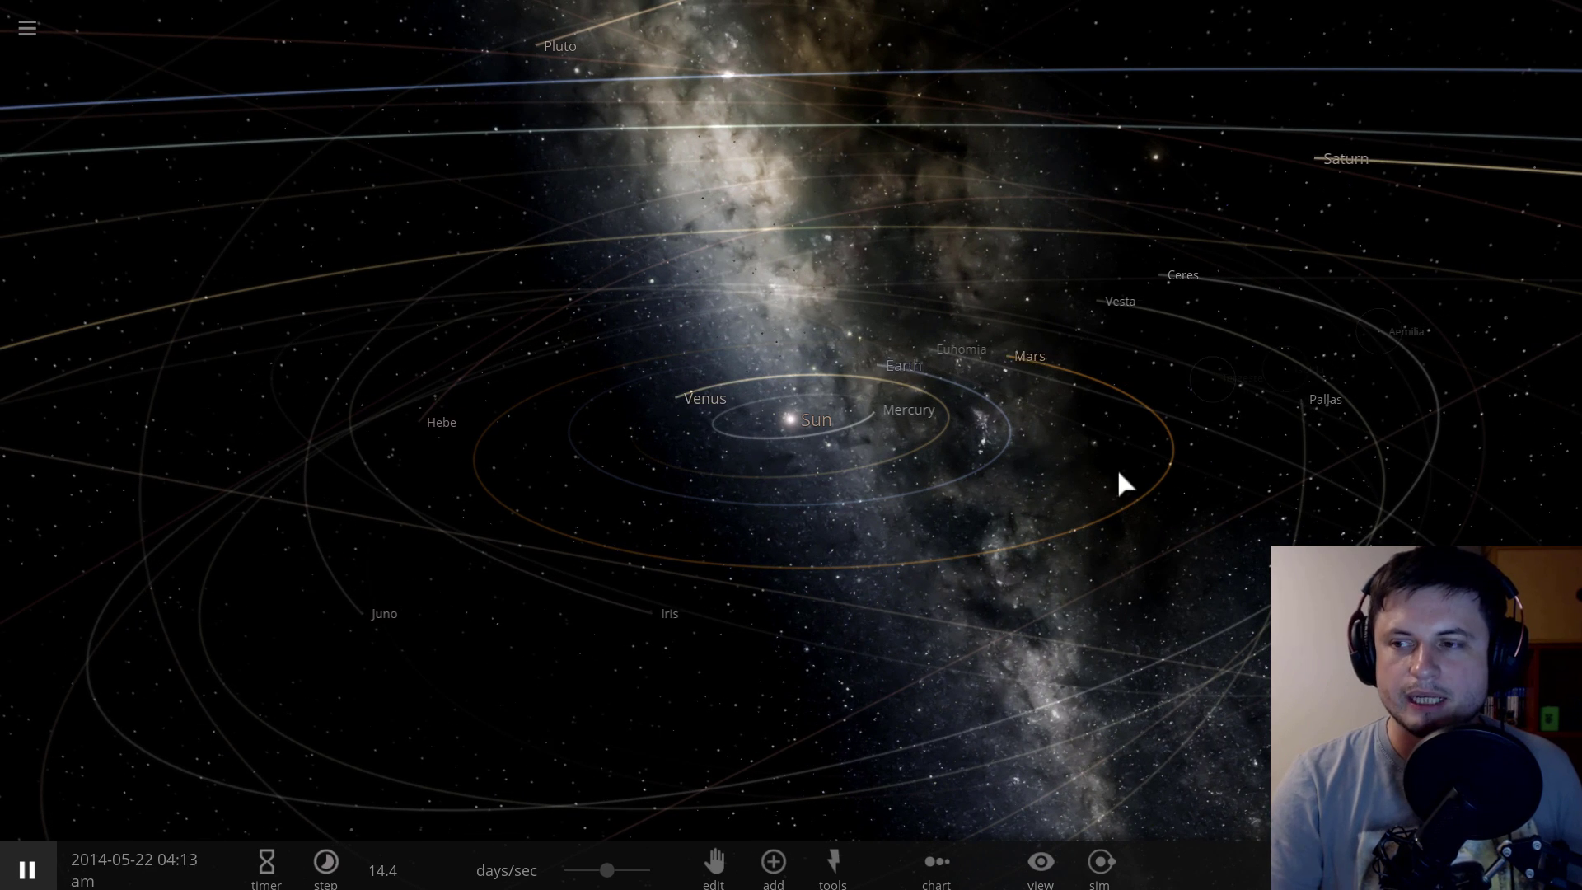
Step: In Universe Sandbox, focus on Jupiter and examine the planet up close
scroll(1085, 460, "down", 4)
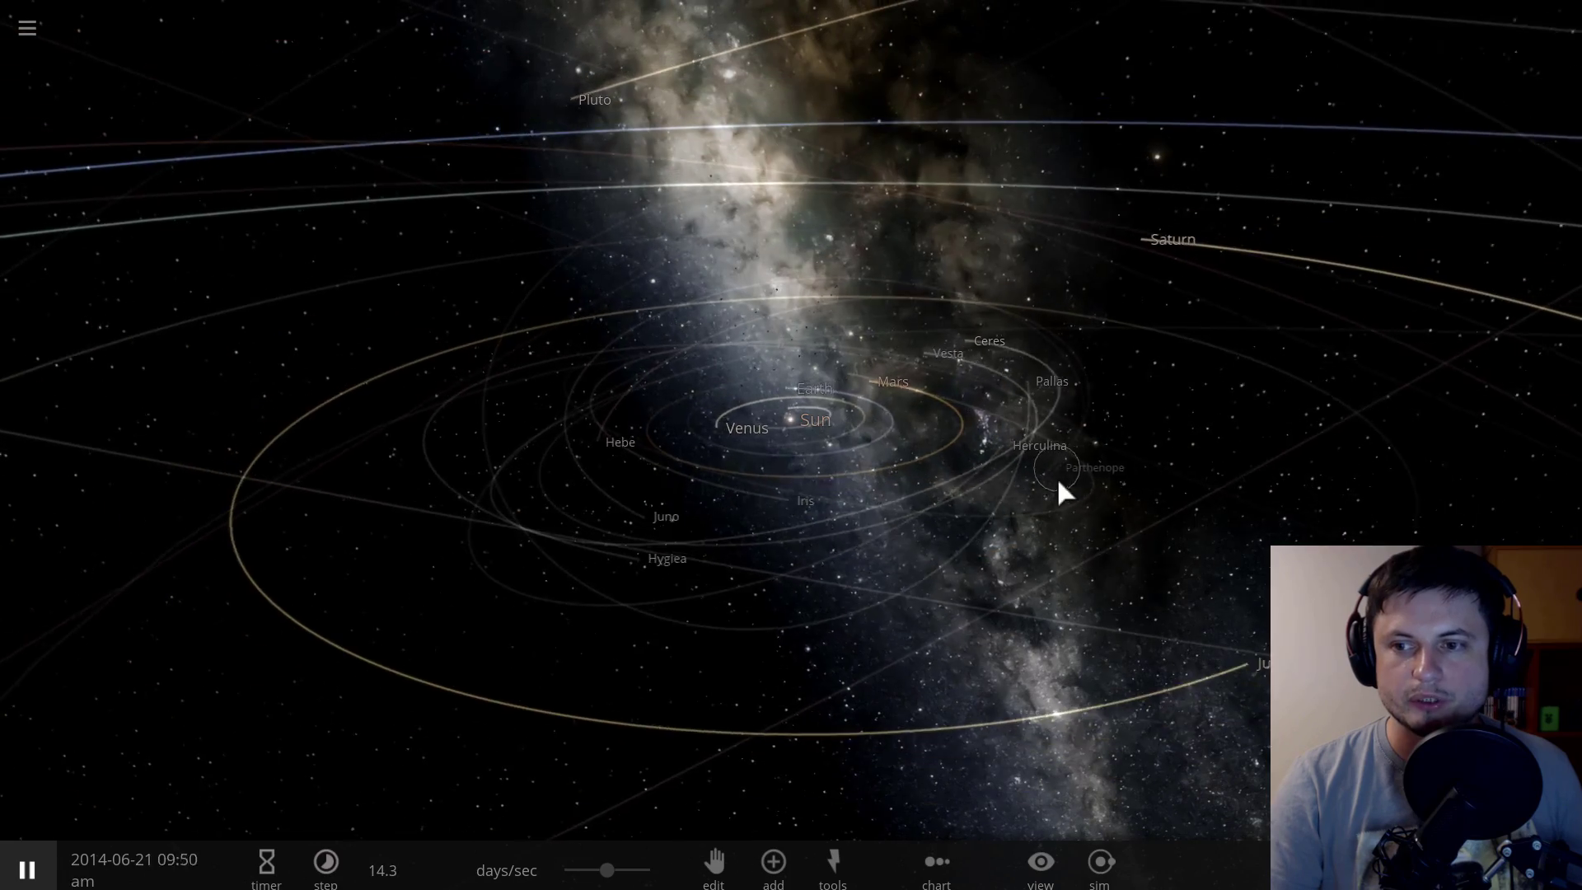
double_click(1130, 705)
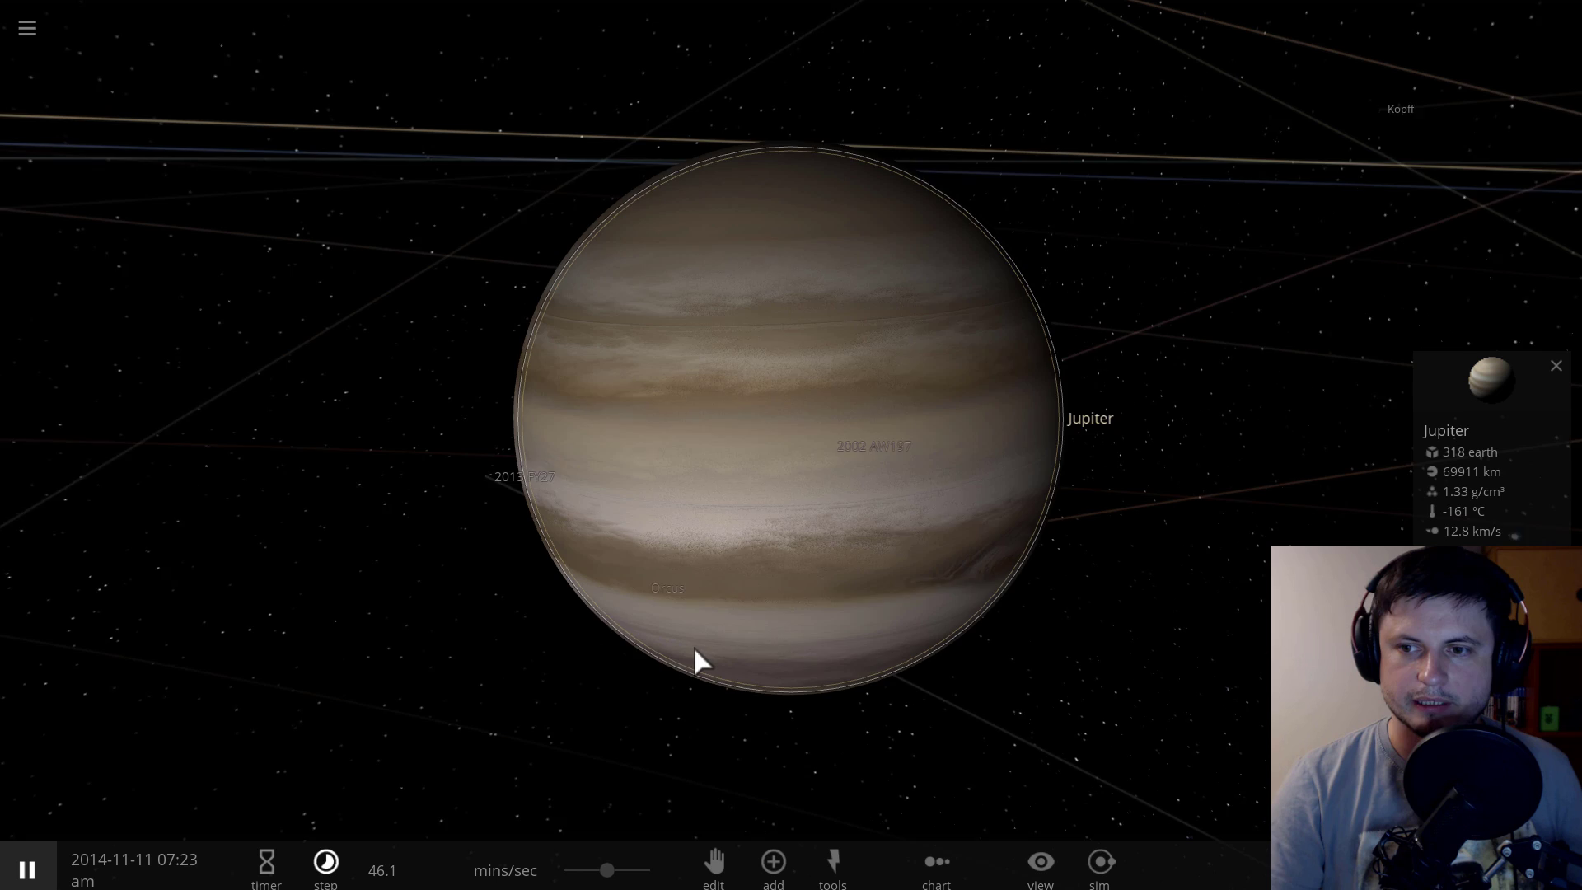
scroll(695, 638, "up", 3)
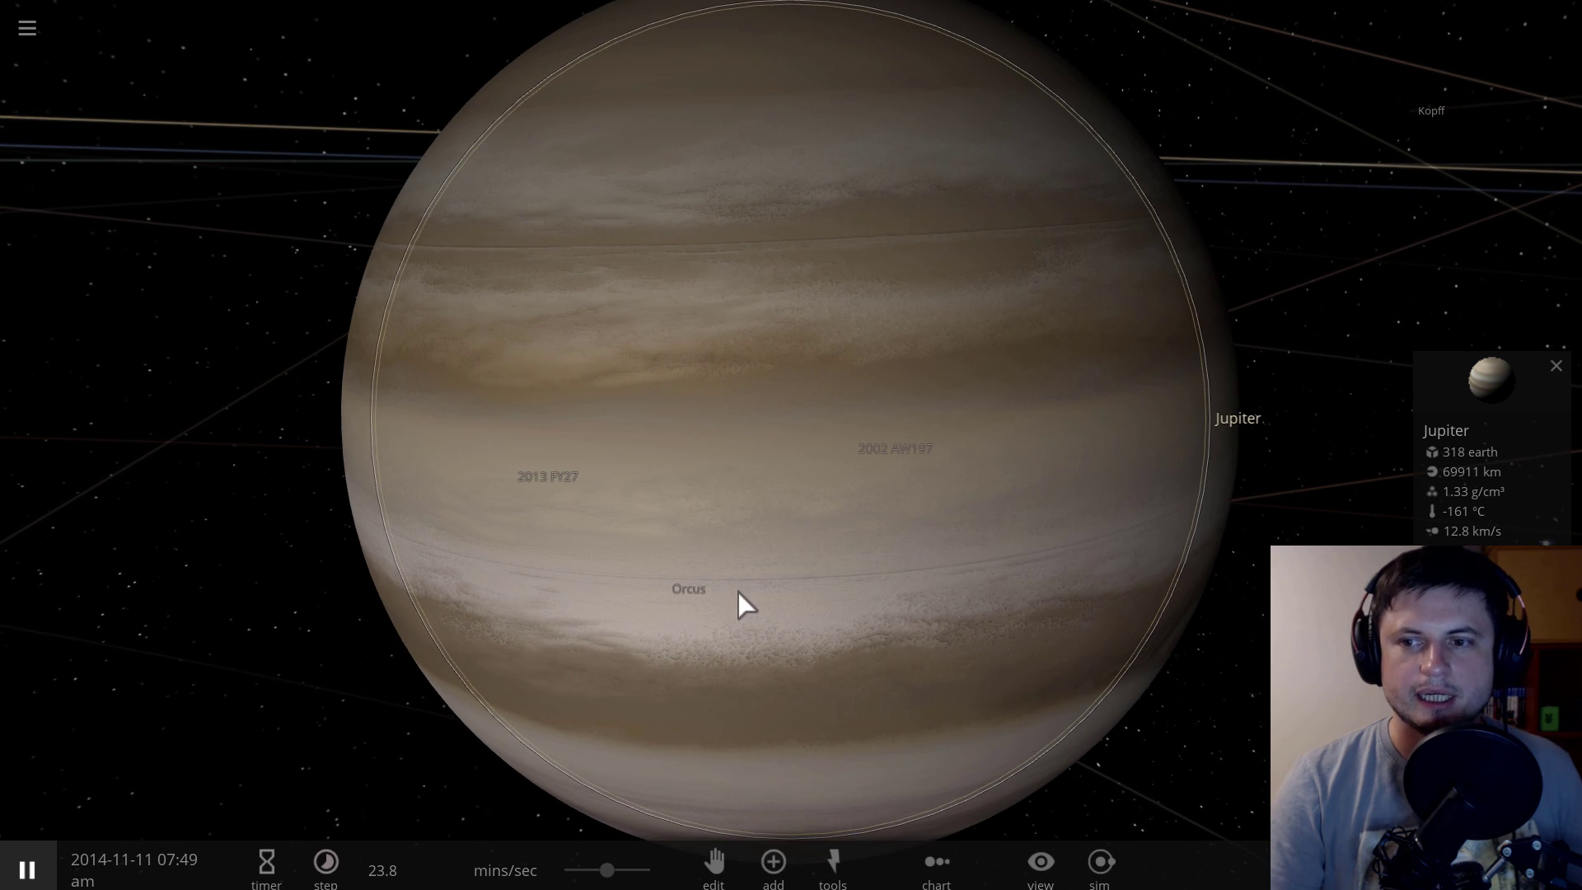
scroll(745, 585, "down", 3)
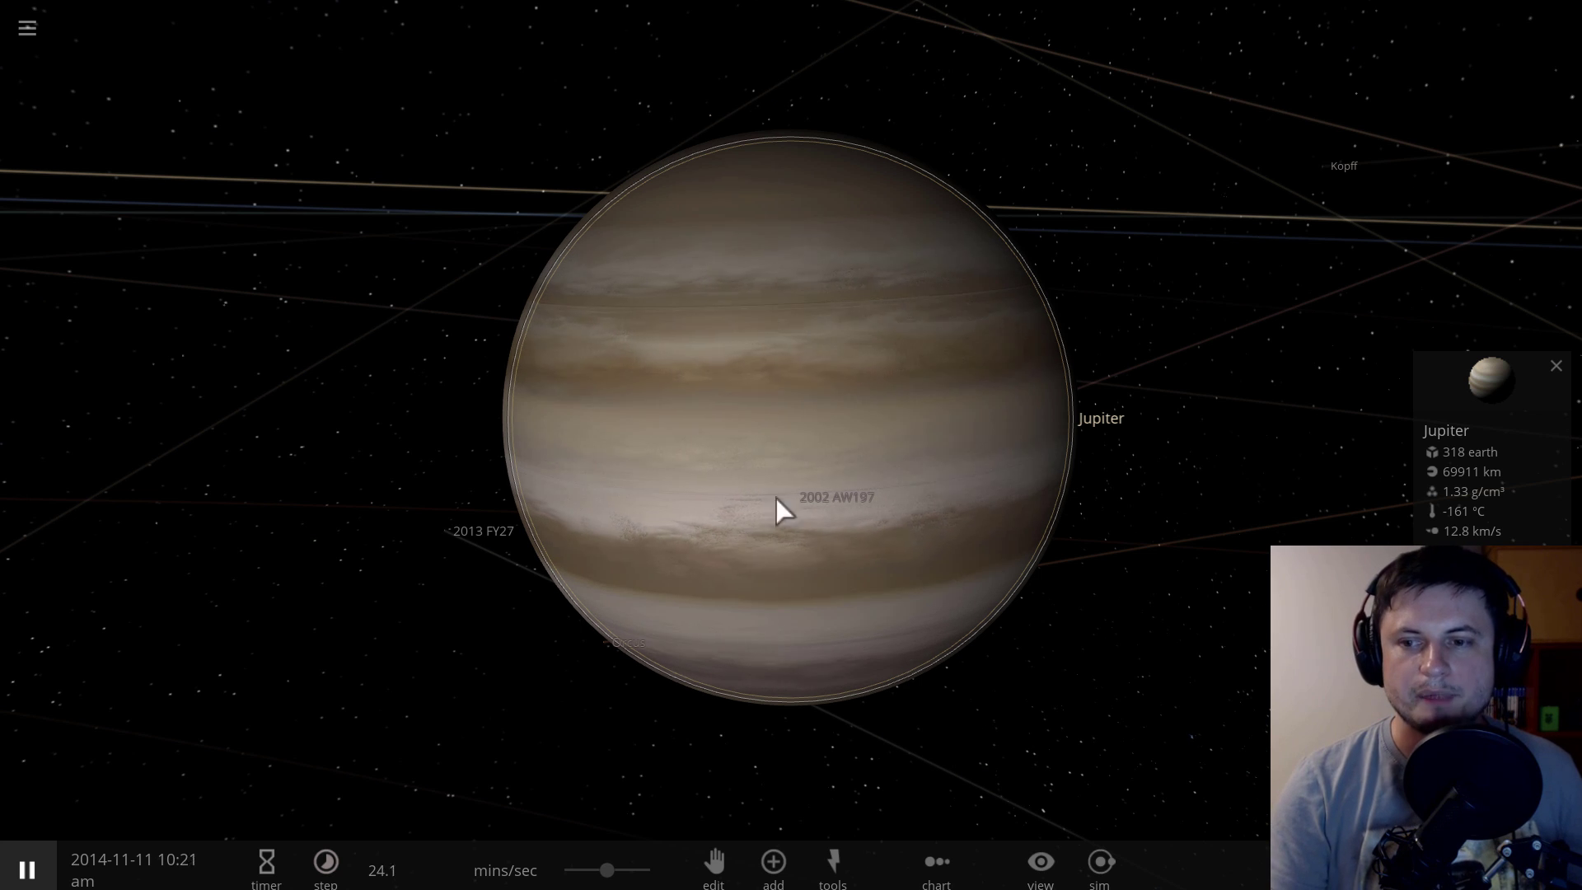
scroll(849, 460, "down", 2)
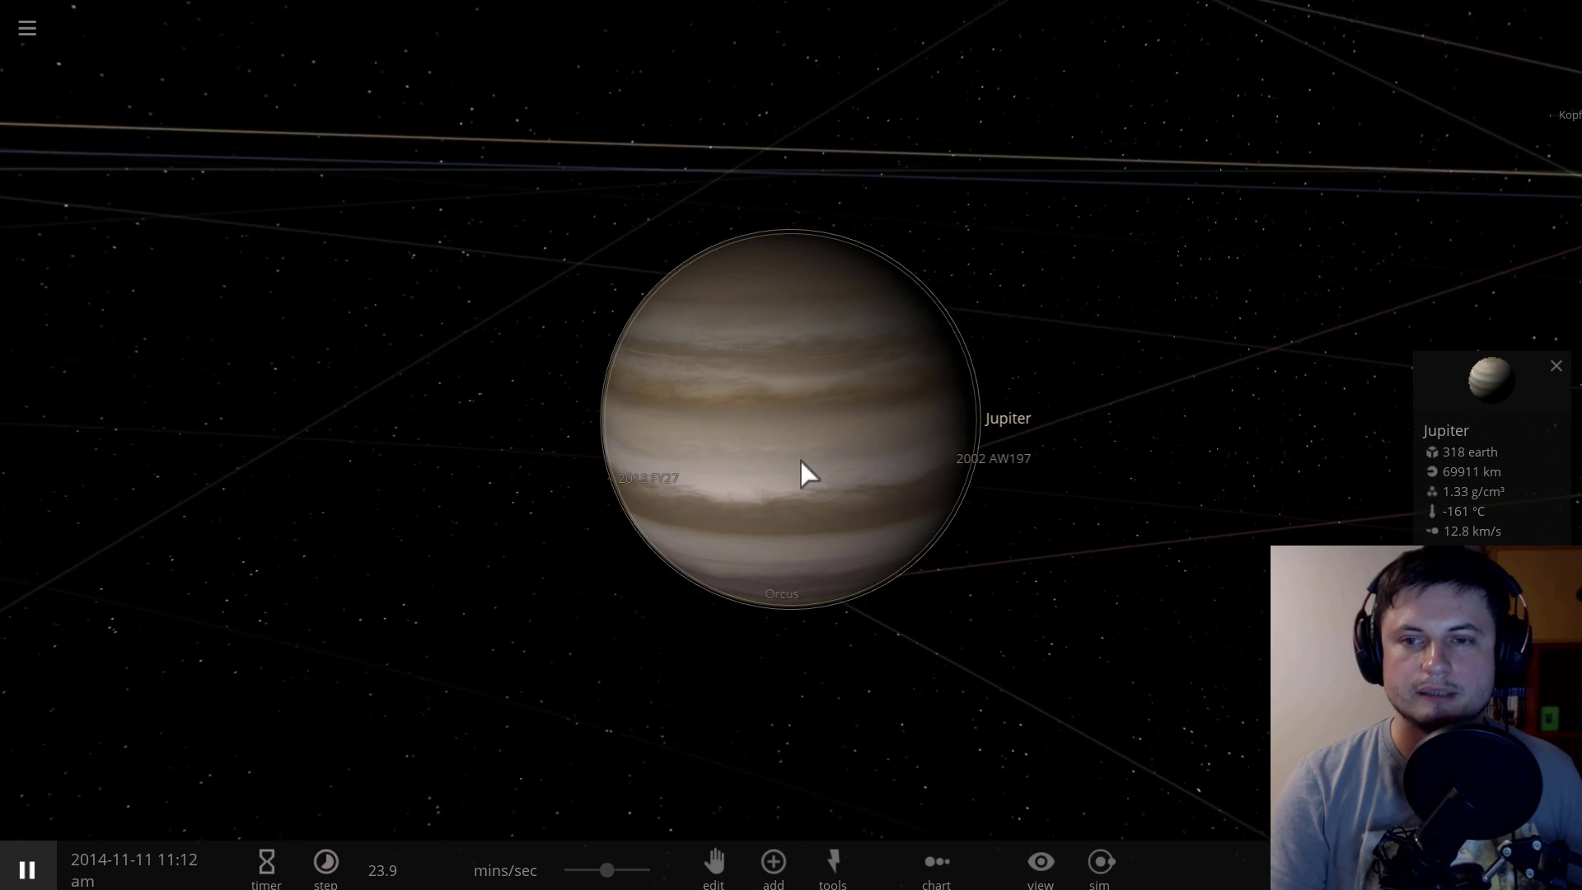
Step: Pull back from Jupiter to examine its orbit around the Sun alongside the asteroid belt
left_click_drag(801, 459, 651, 488)
scroll(760, 458, "down", 2)
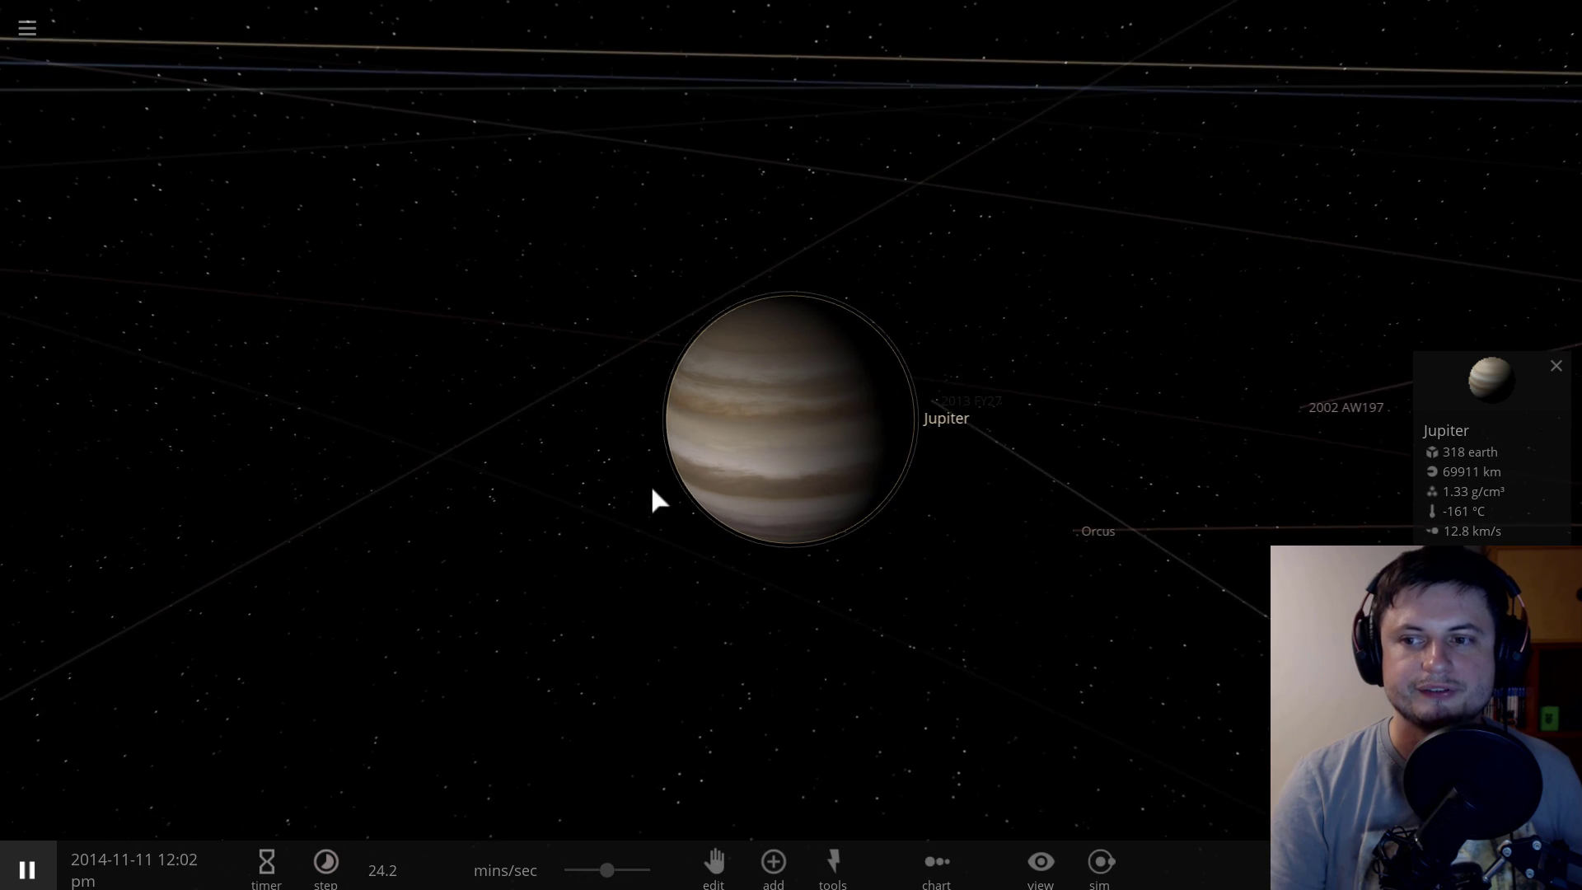
scroll(646, 486, "down", 4)
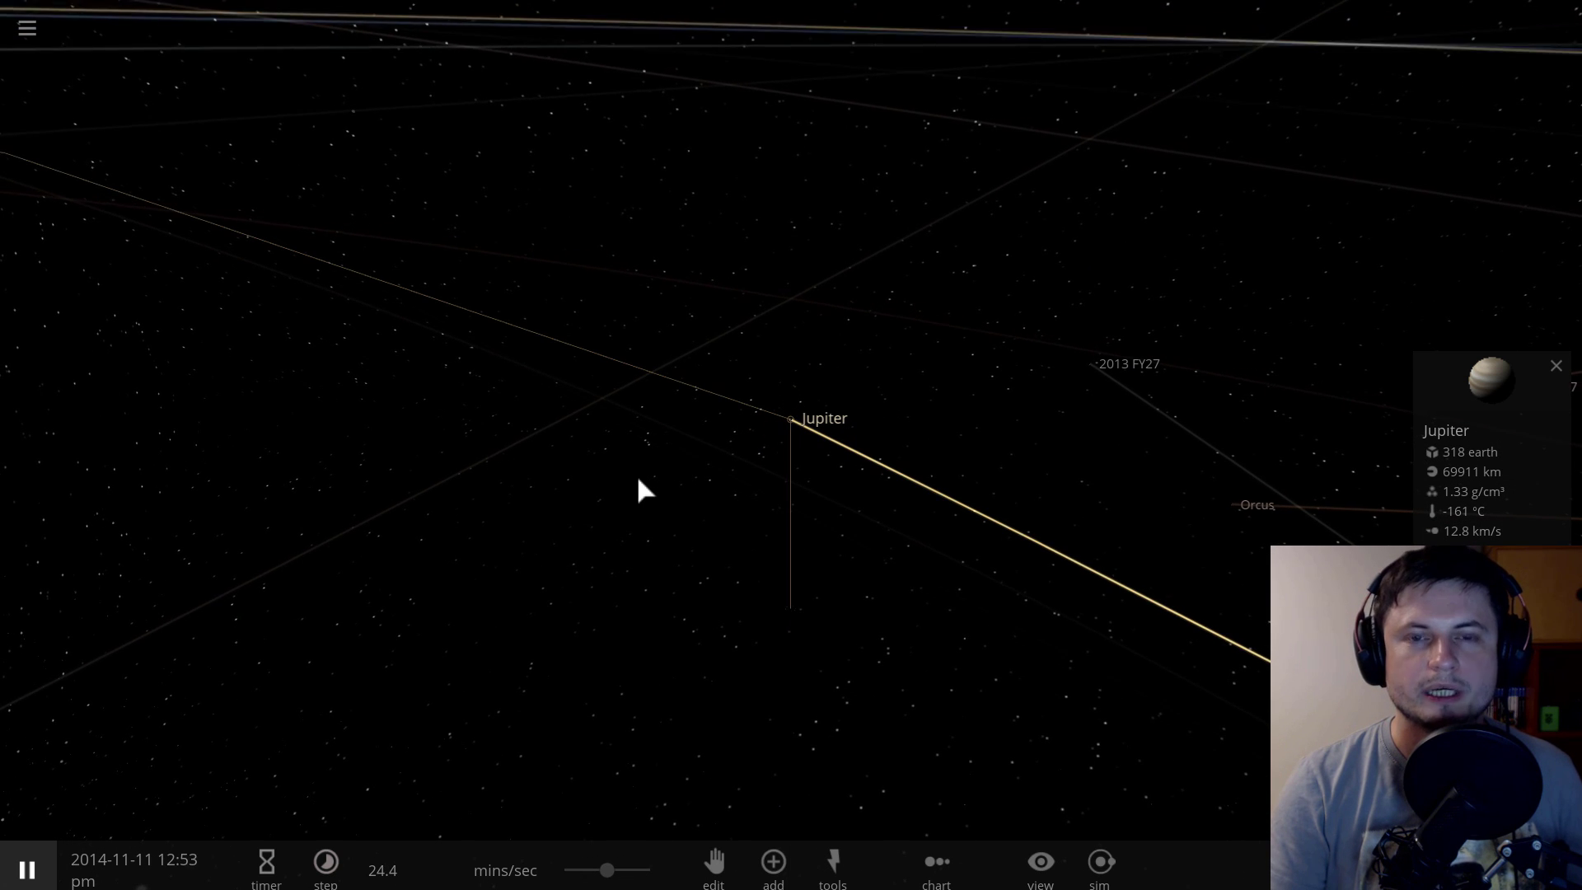
scroll(639, 479, "down", 3)
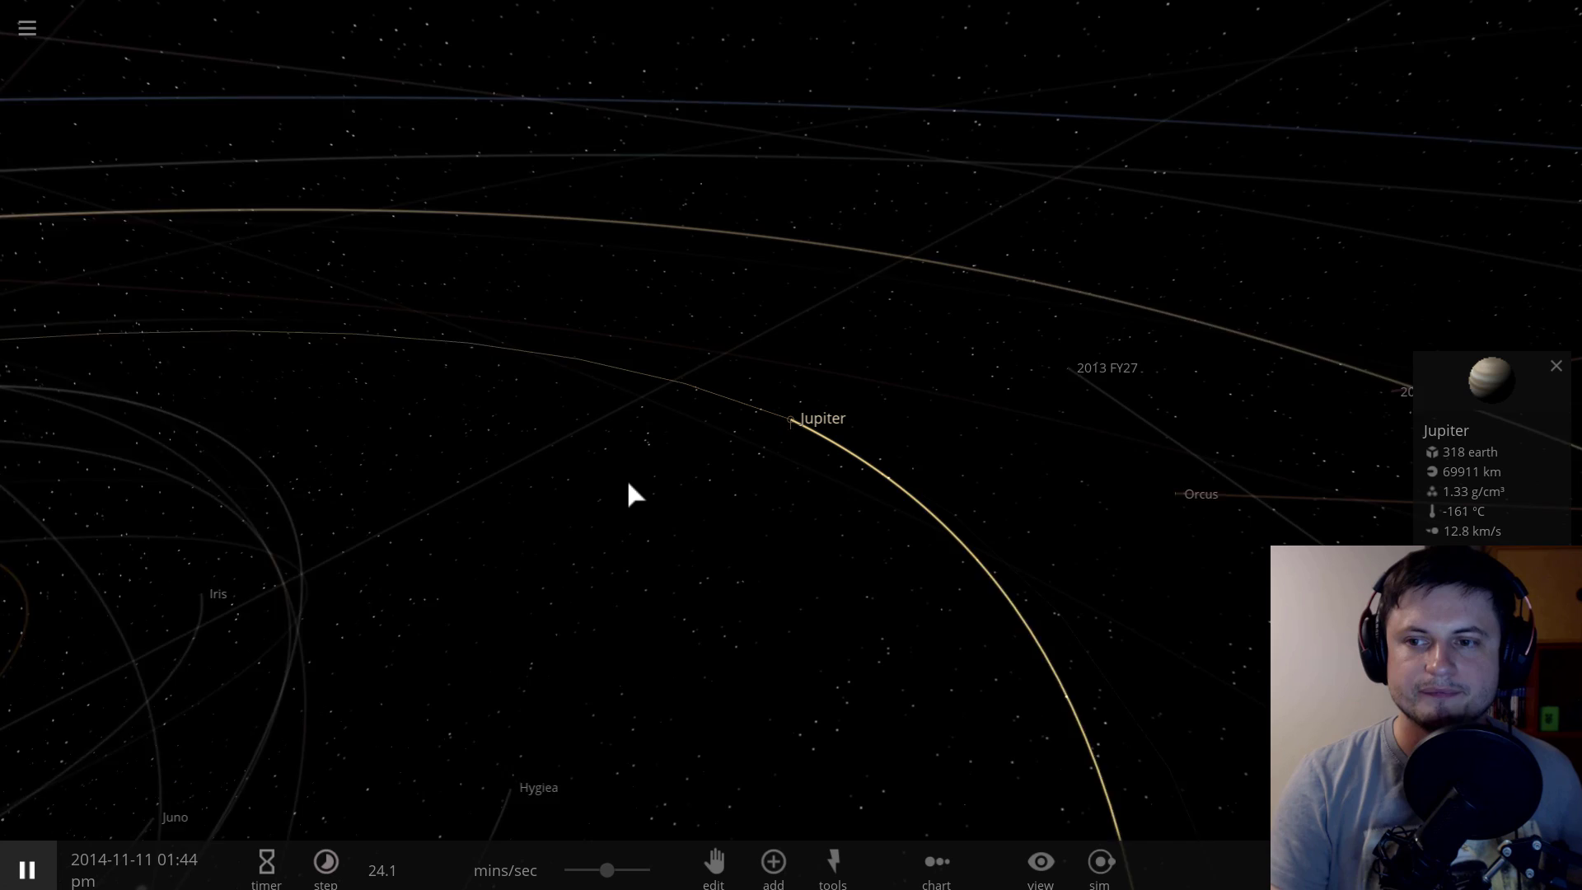
scroll(629, 494, "down", 5)
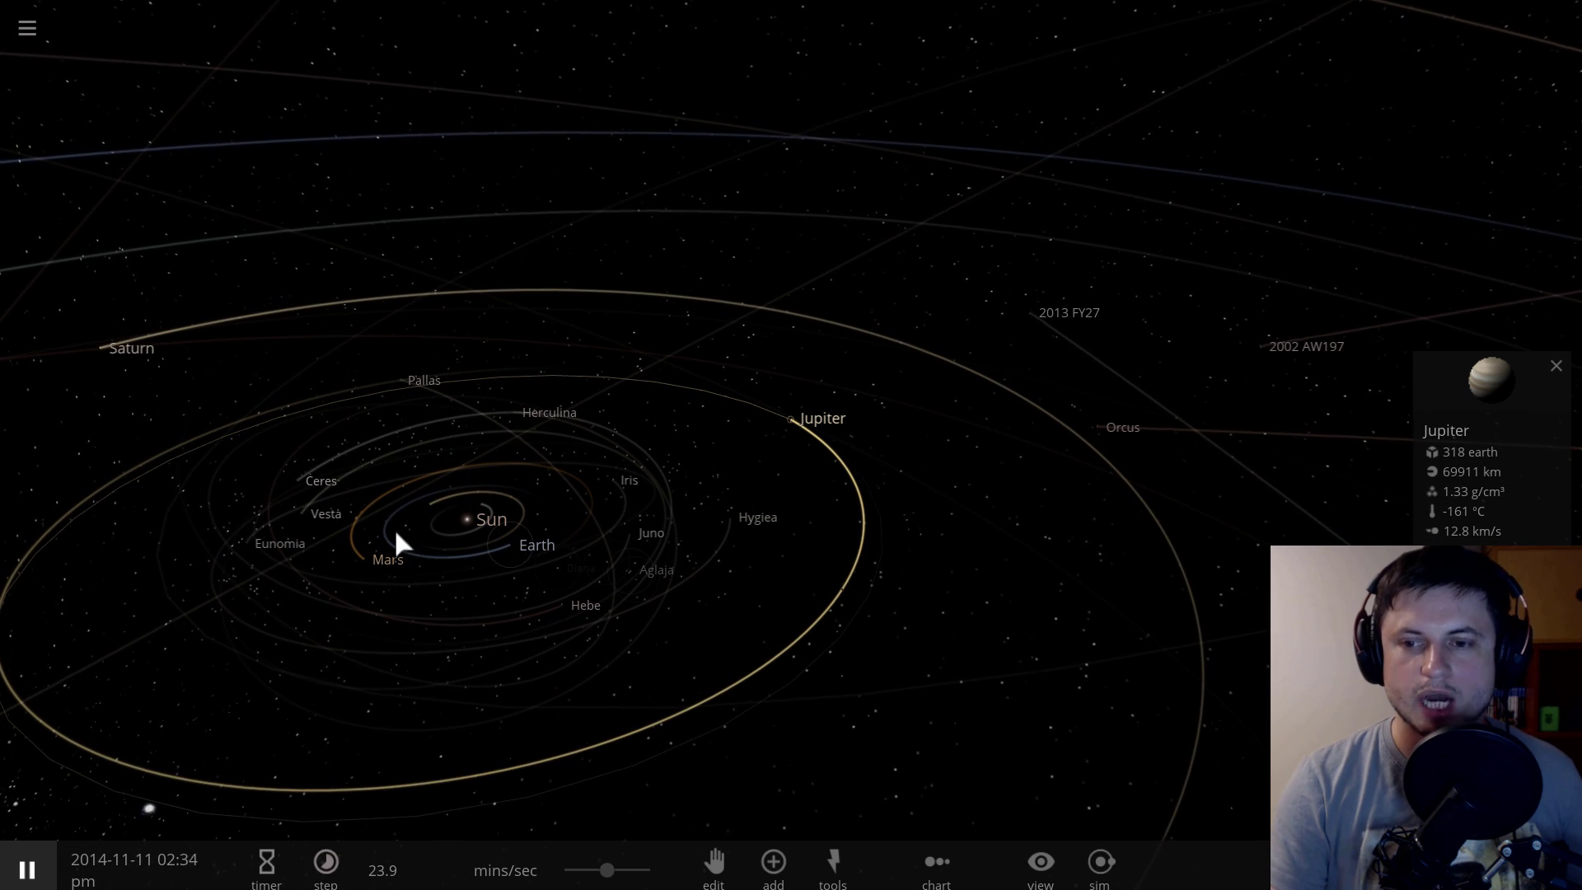
Step: Focus on Ceres in the asteroid belt and examine its cratered surface from several sides
double_click(313, 491)
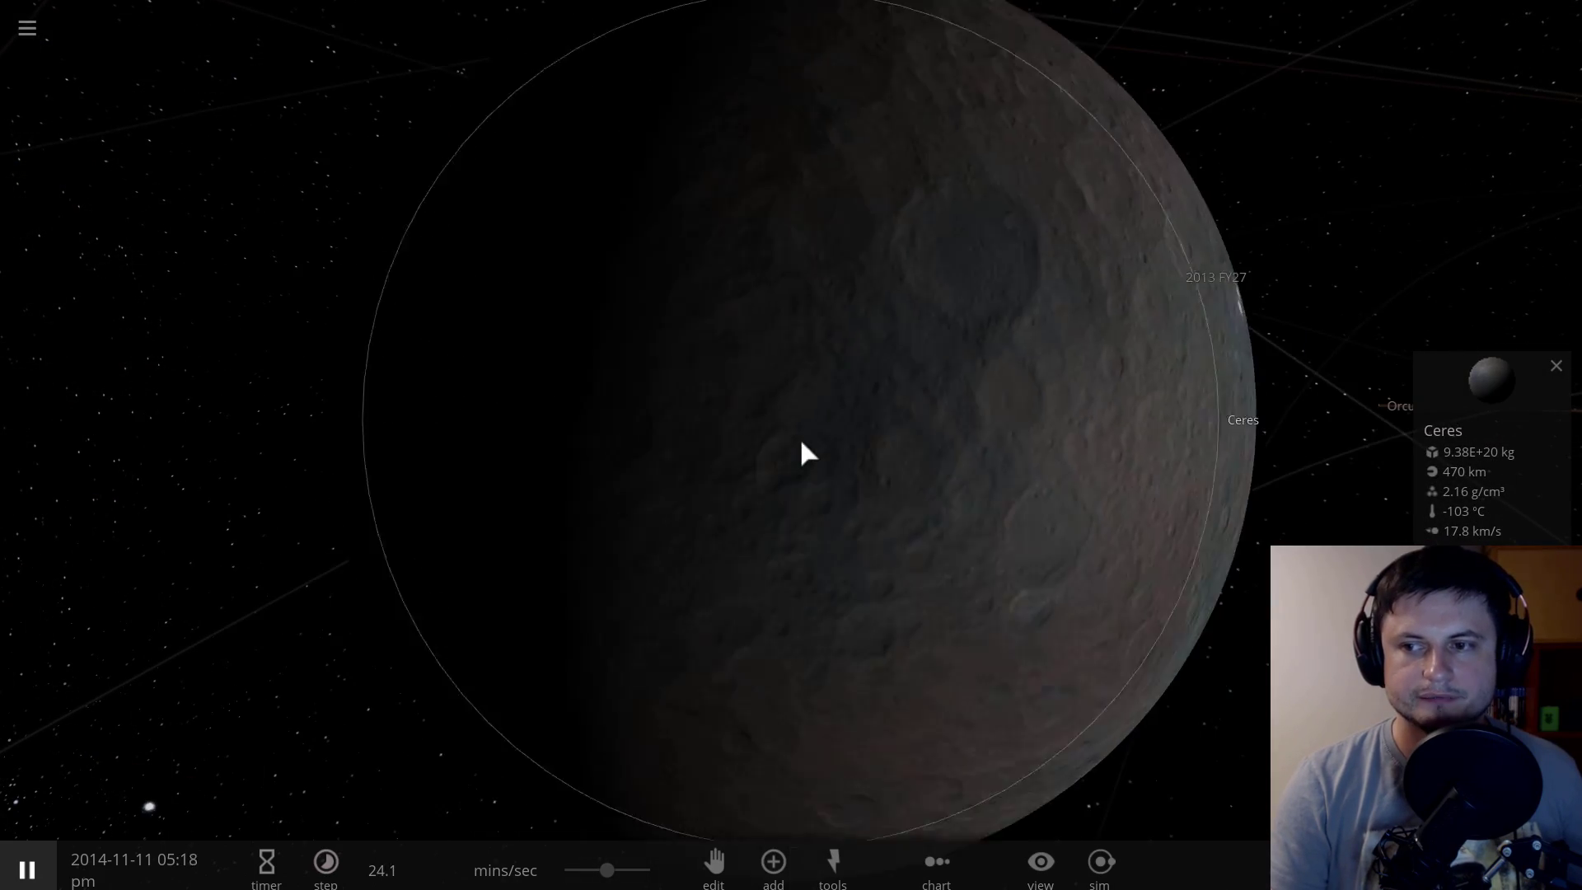
scroll(800, 442, "down", 3)
left_click_drag(823, 442, 641, 431)
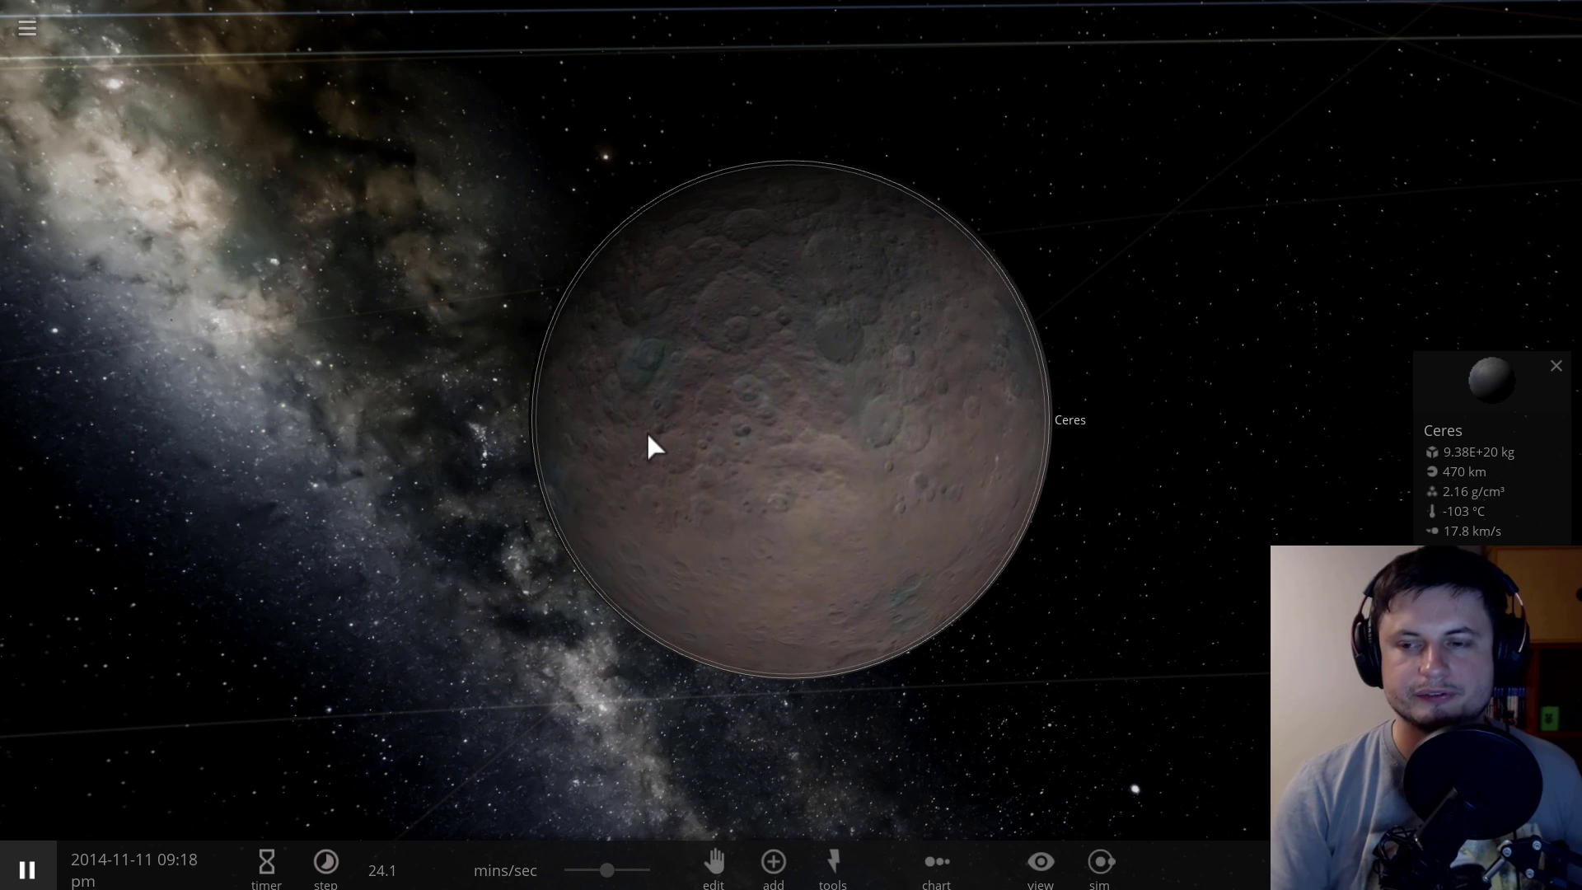
left_click_drag(771, 423, 719, 428)
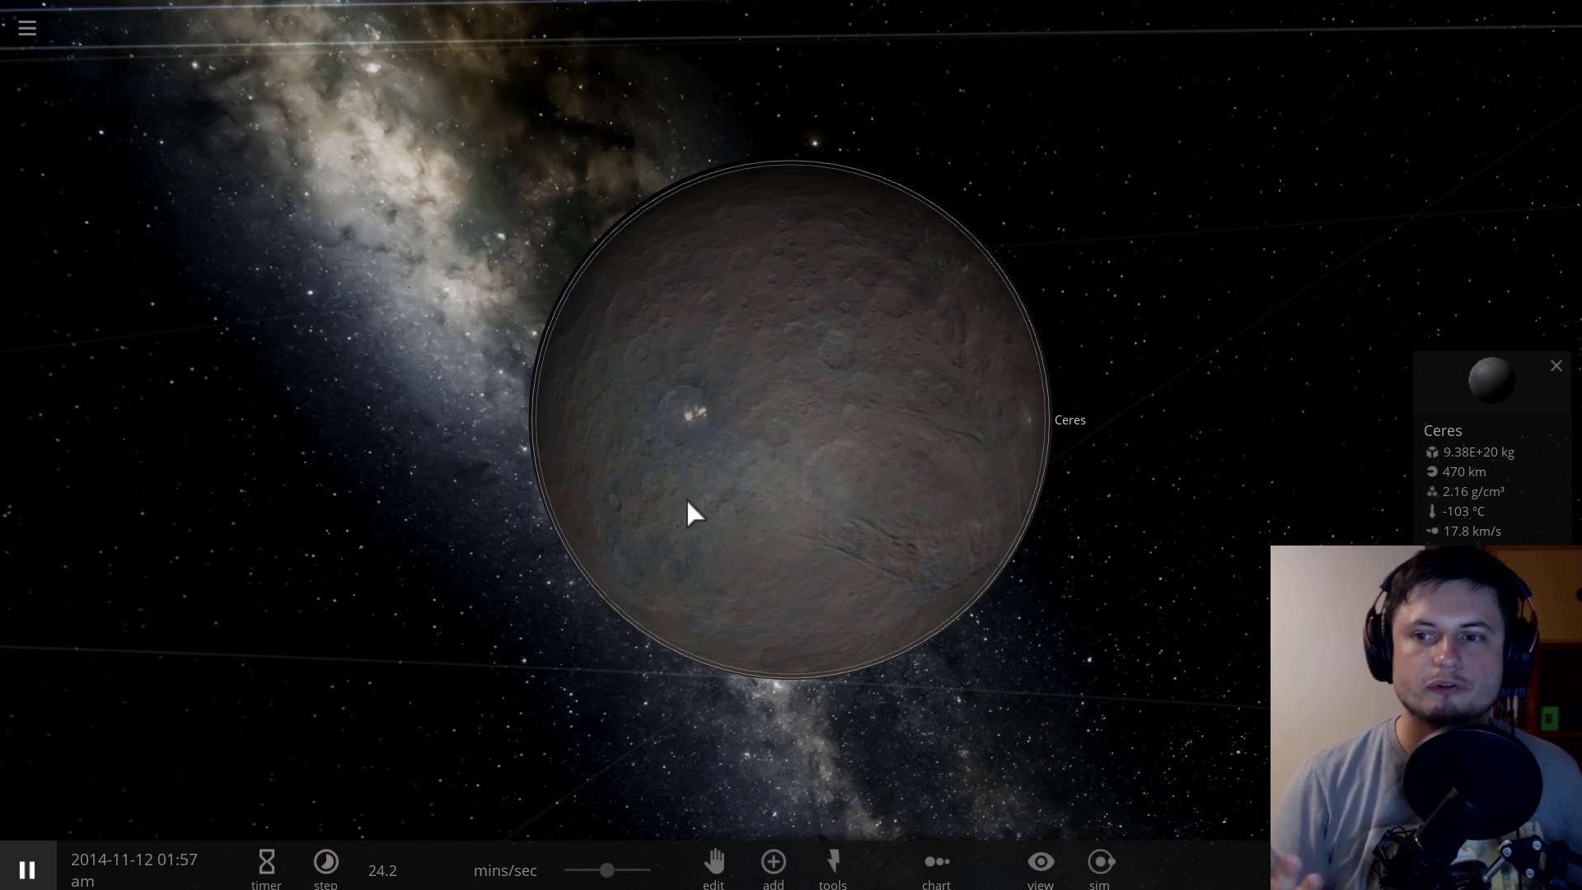
left_click_drag(690, 513, 646, 525)
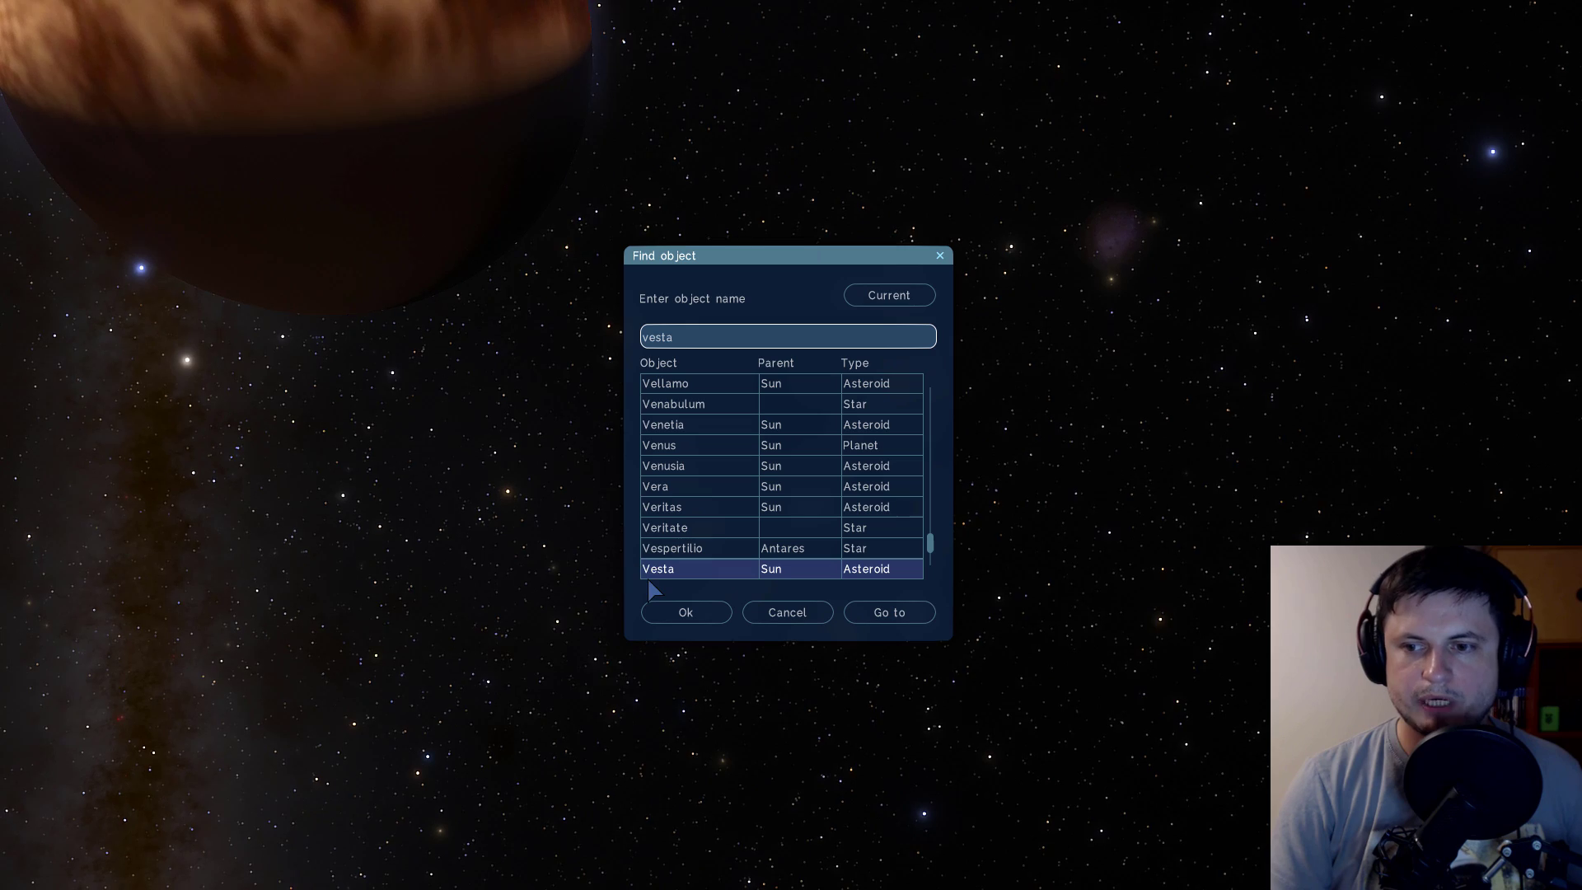
Step: Switch to SpaceEngine, go to the asteroid Vesta and view it from another angle
left_click(656, 573)
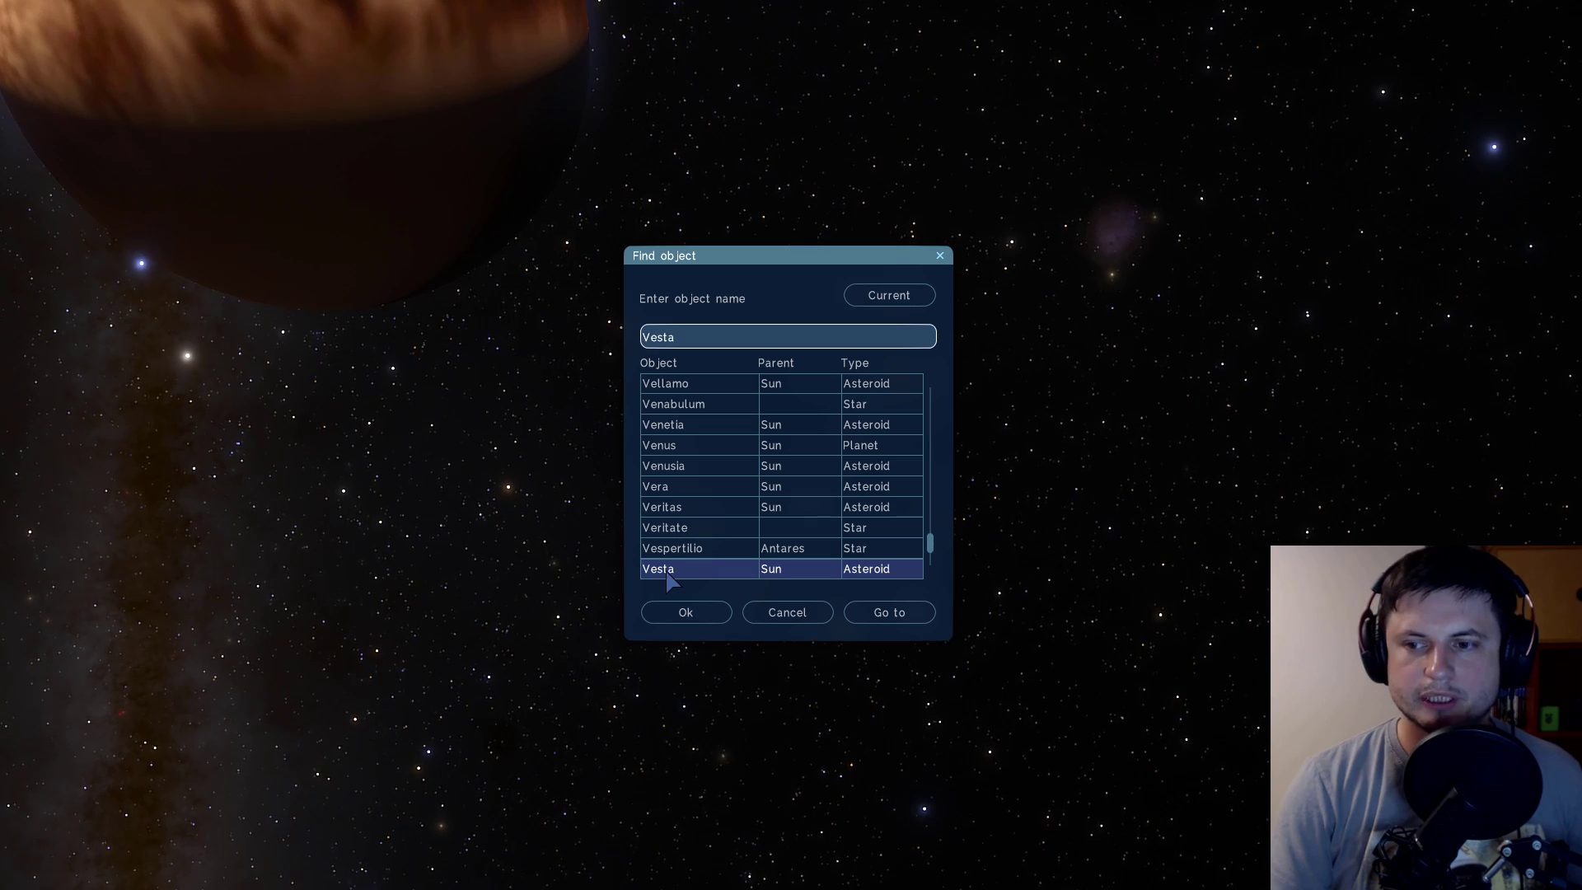
left_click(867, 614)
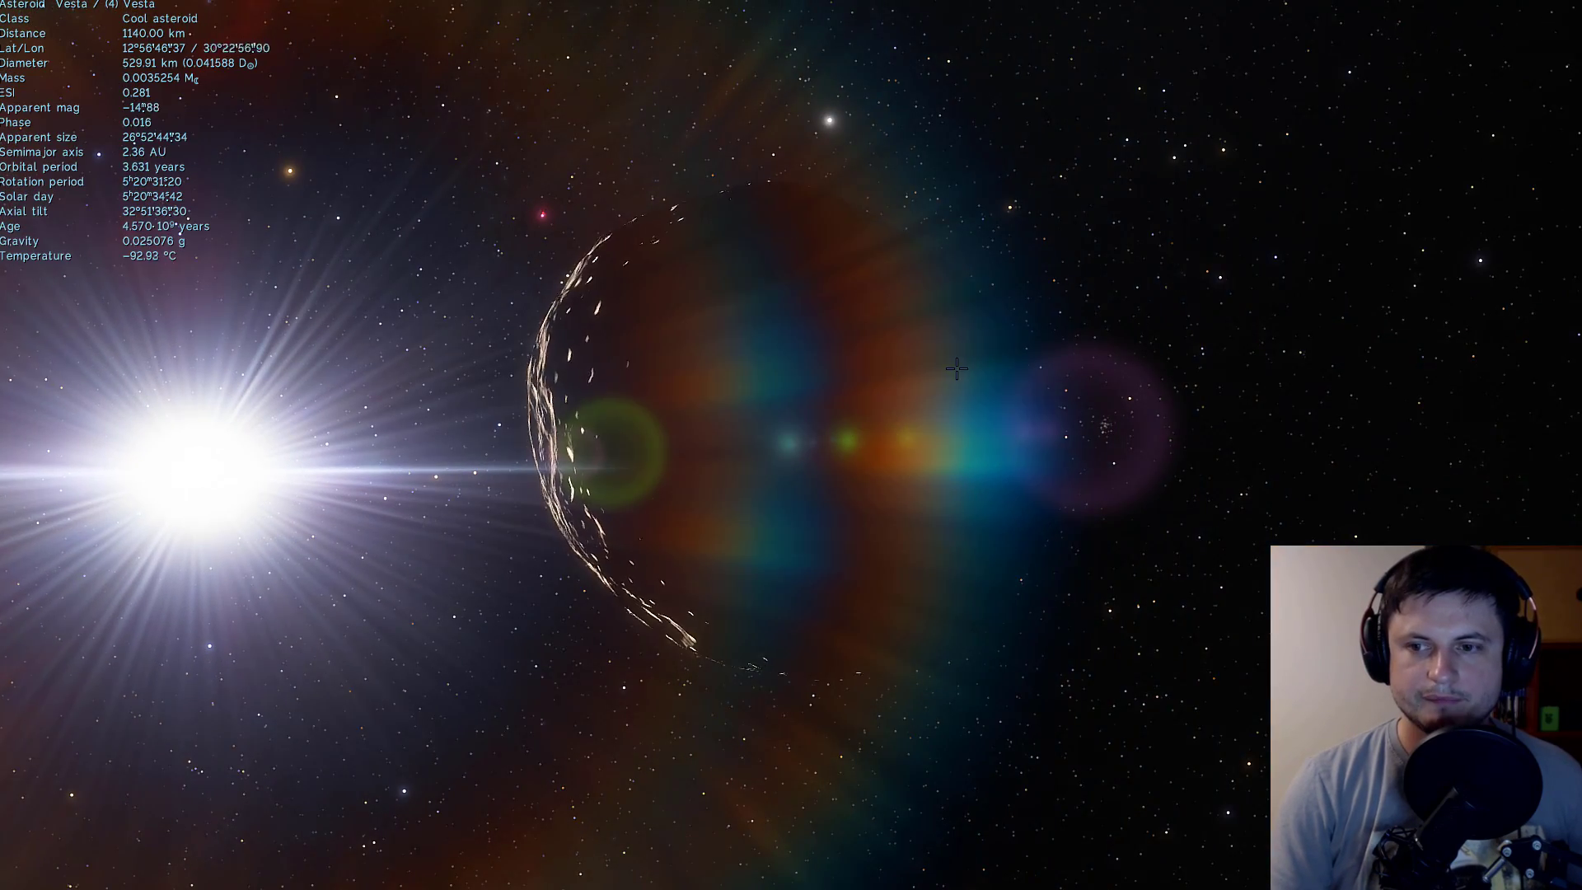
right_click_drag(957, 369, 1120, 368)
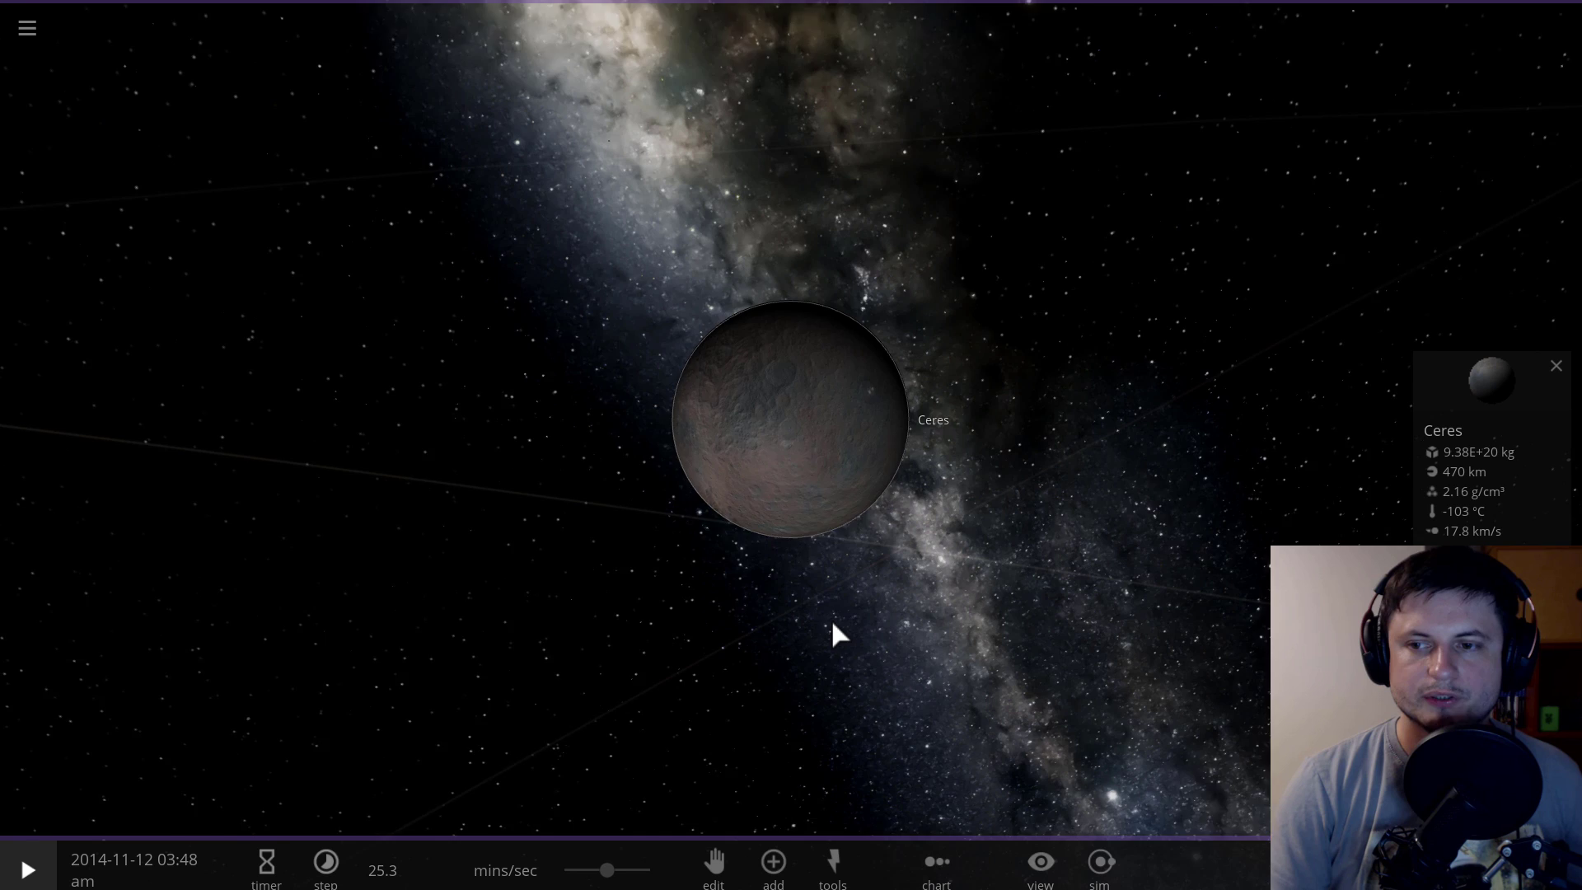
Step: Return to Universe Sandbox and examine where Ceres orbits between Mars and Jupiter
scroll(830, 633, "down", 5)
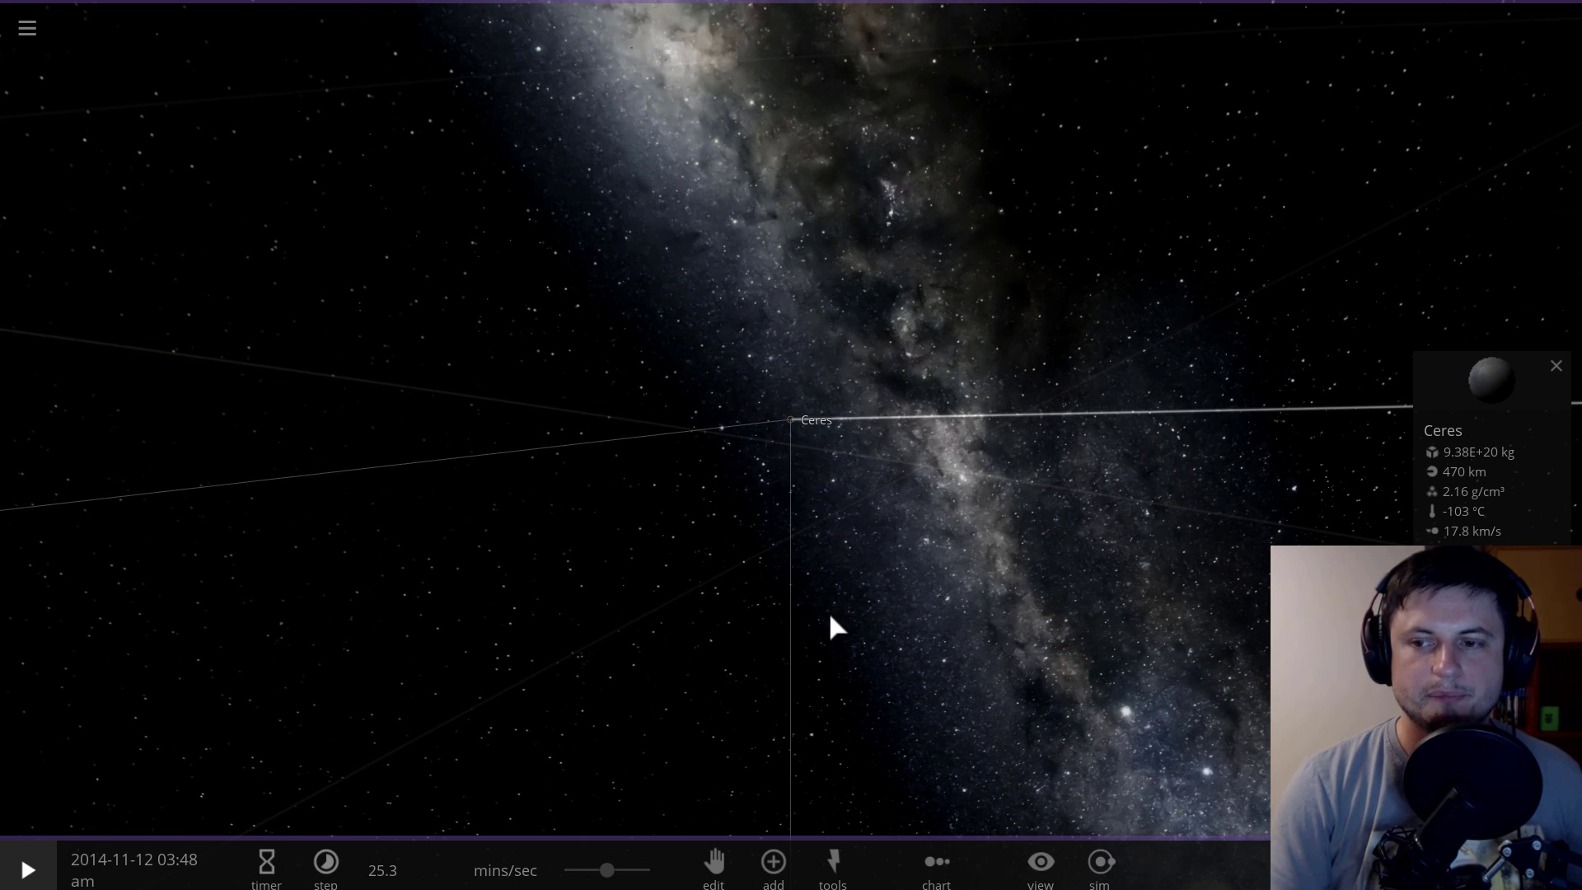
scroll(828, 612, "down", 6)
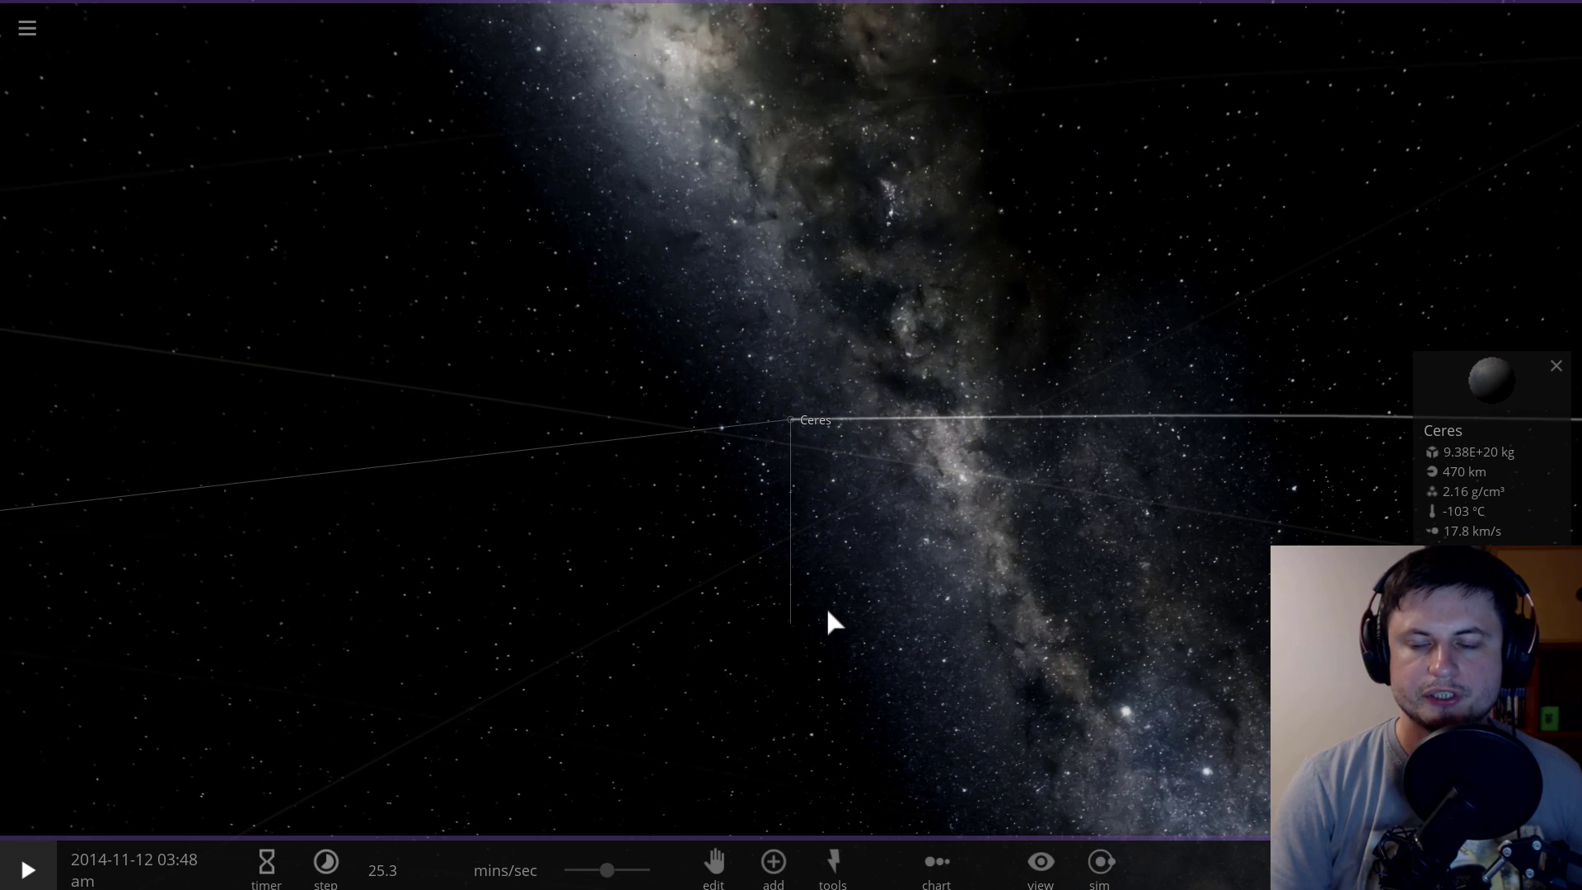
scroll(828, 612, "down", 4)
left_click_drag(755, 615, 922, 626)
scroll(715, 397, "down", 6)
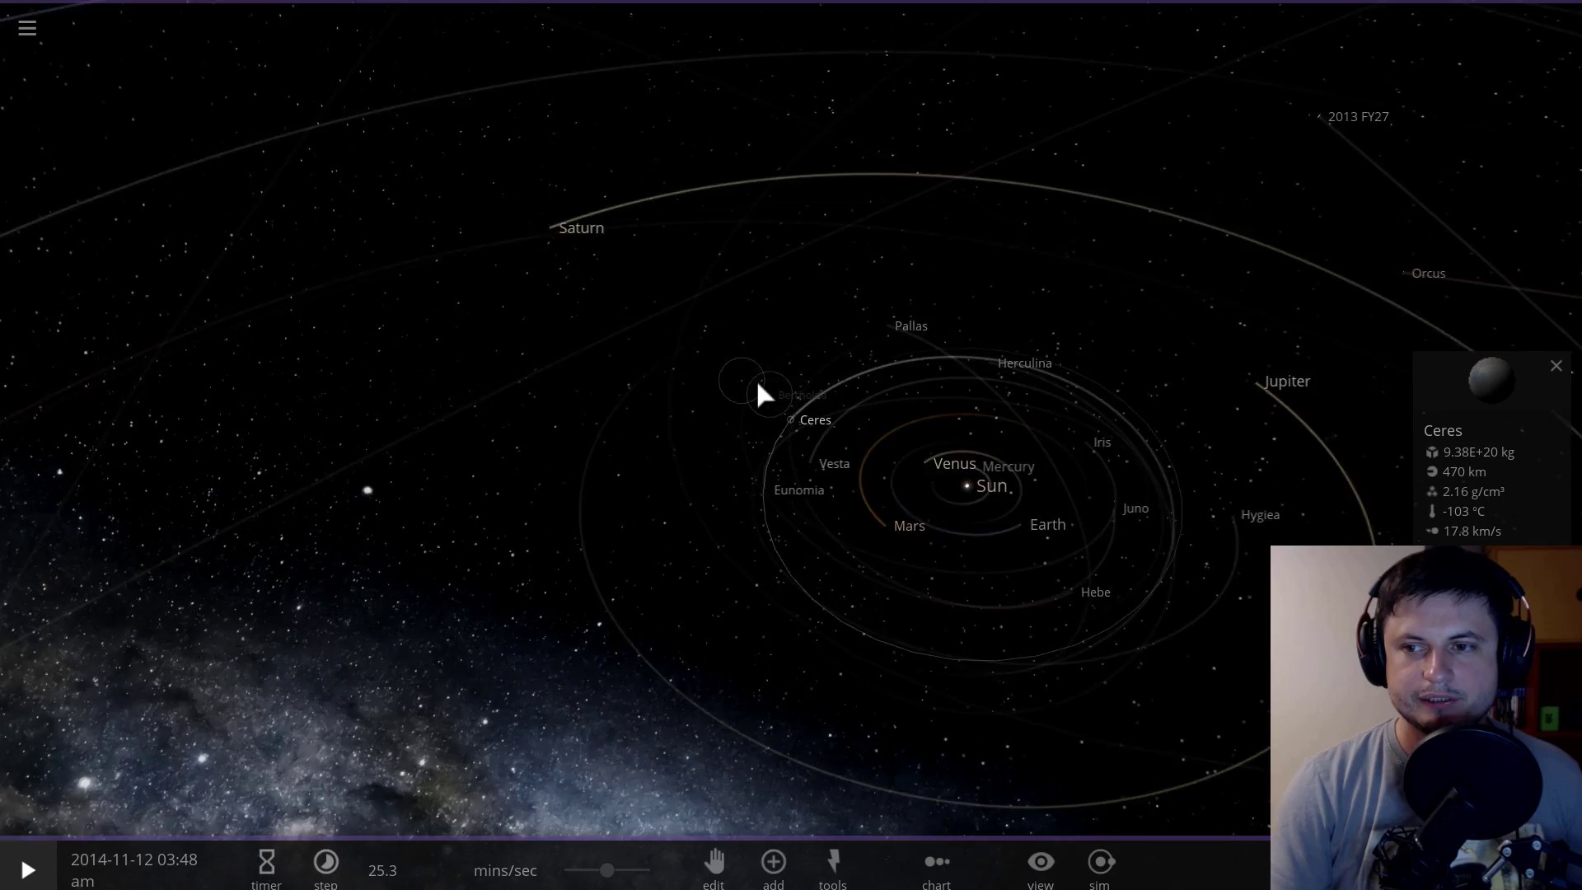
Step: Close Ceres's details and focus on Pluto to examine its position relative to Neptune's orbit
left_click(1557, 366)
double_click(480, 458)
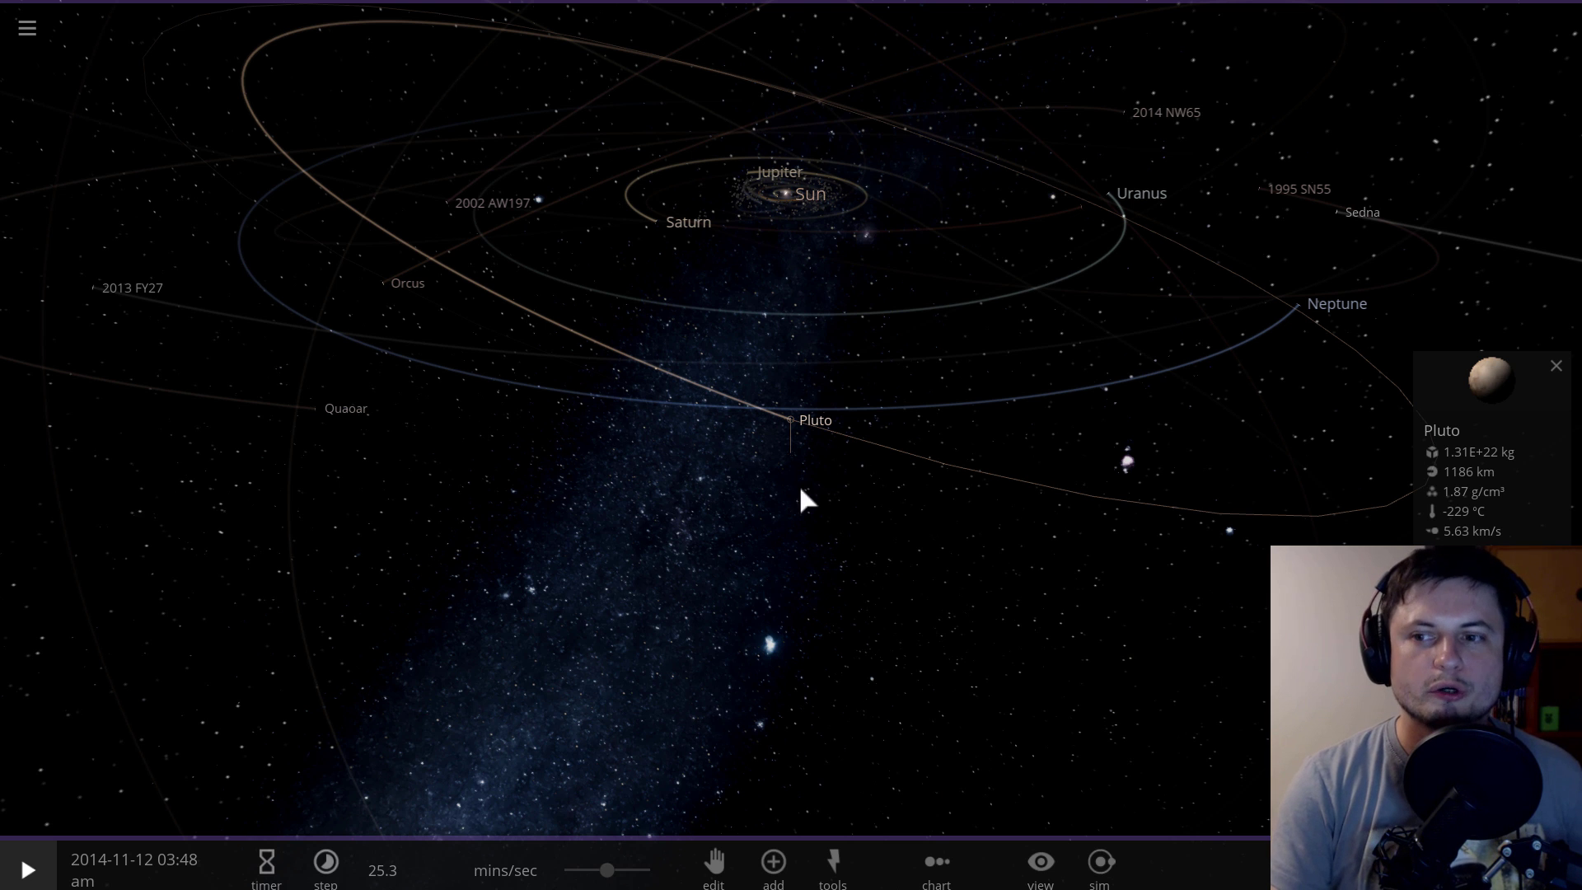
left_click_drag(798, 486, 835, 461)
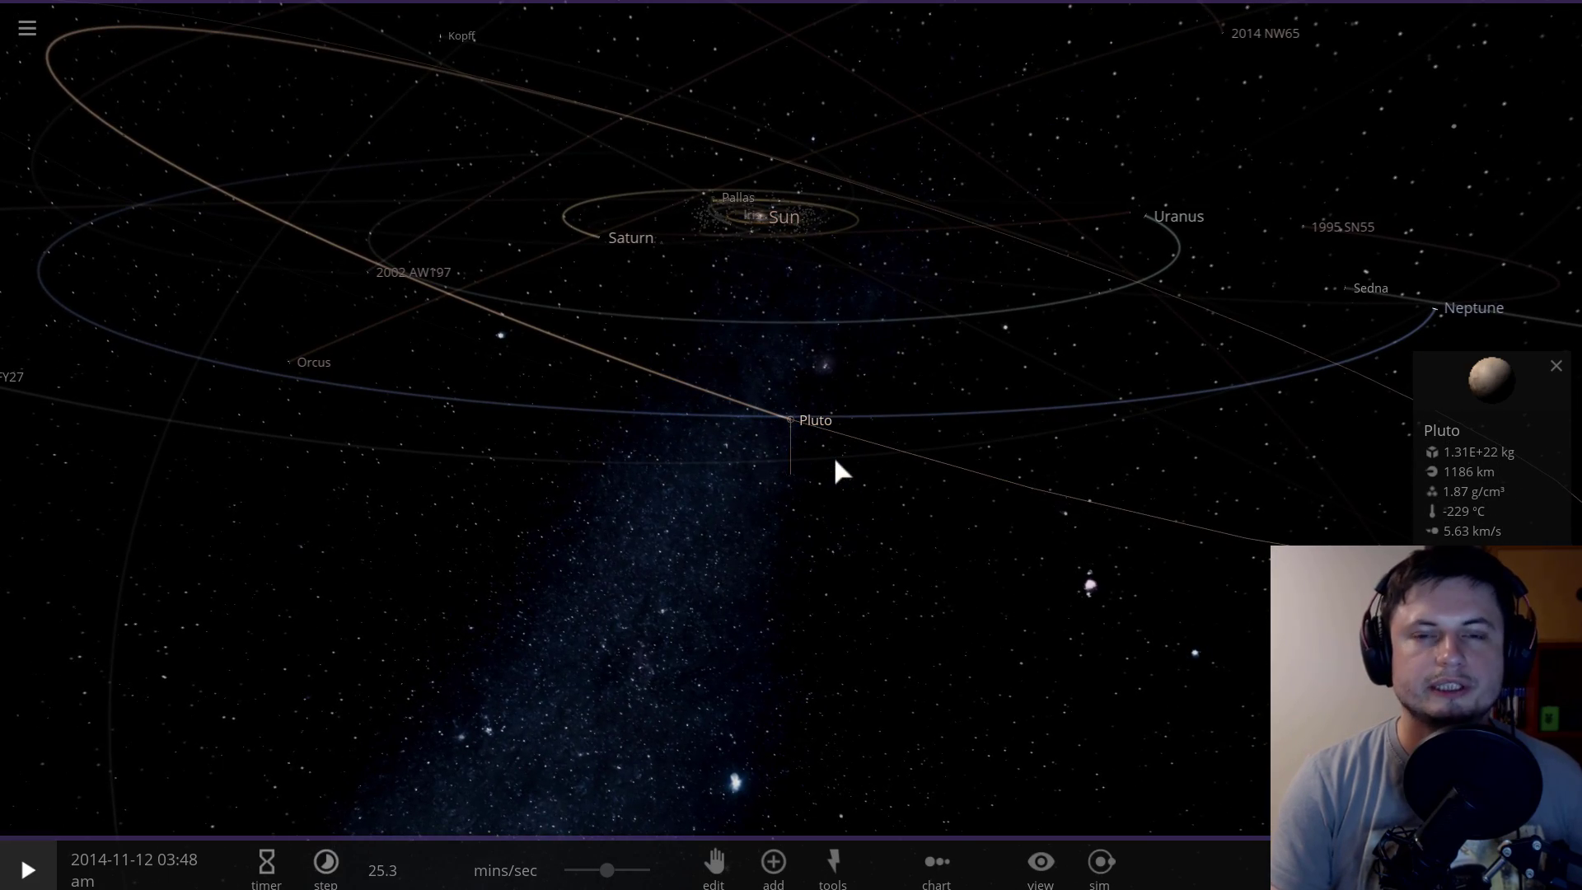
left_click_drag(835, 461, 912, 479)
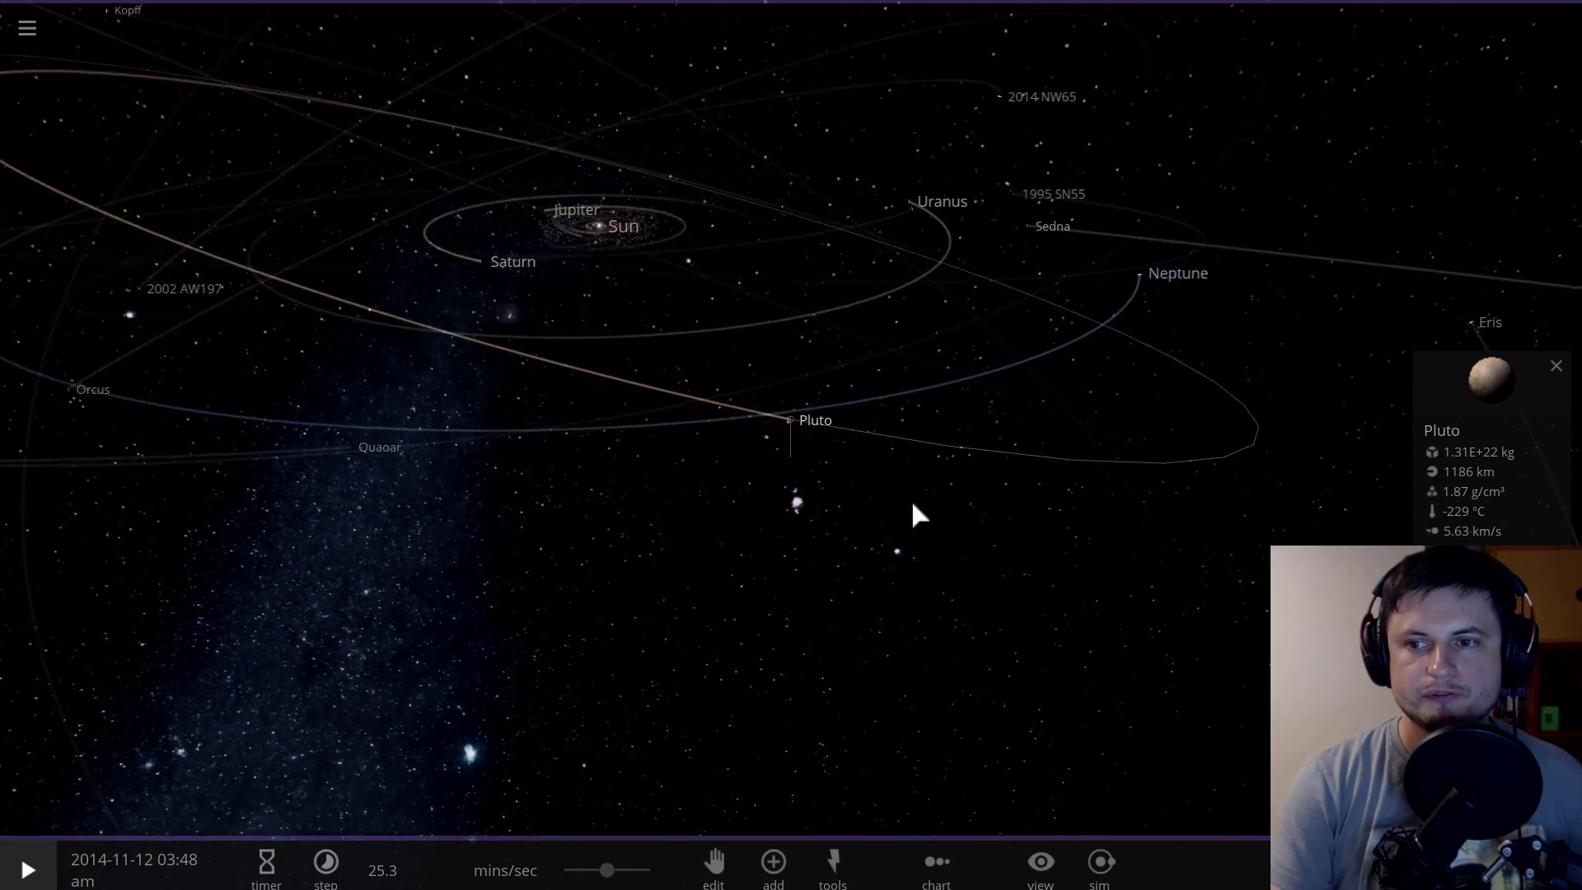
Step: Change the view to show complete orbits instead of trails for the solar system objects
left_click(937, 877)
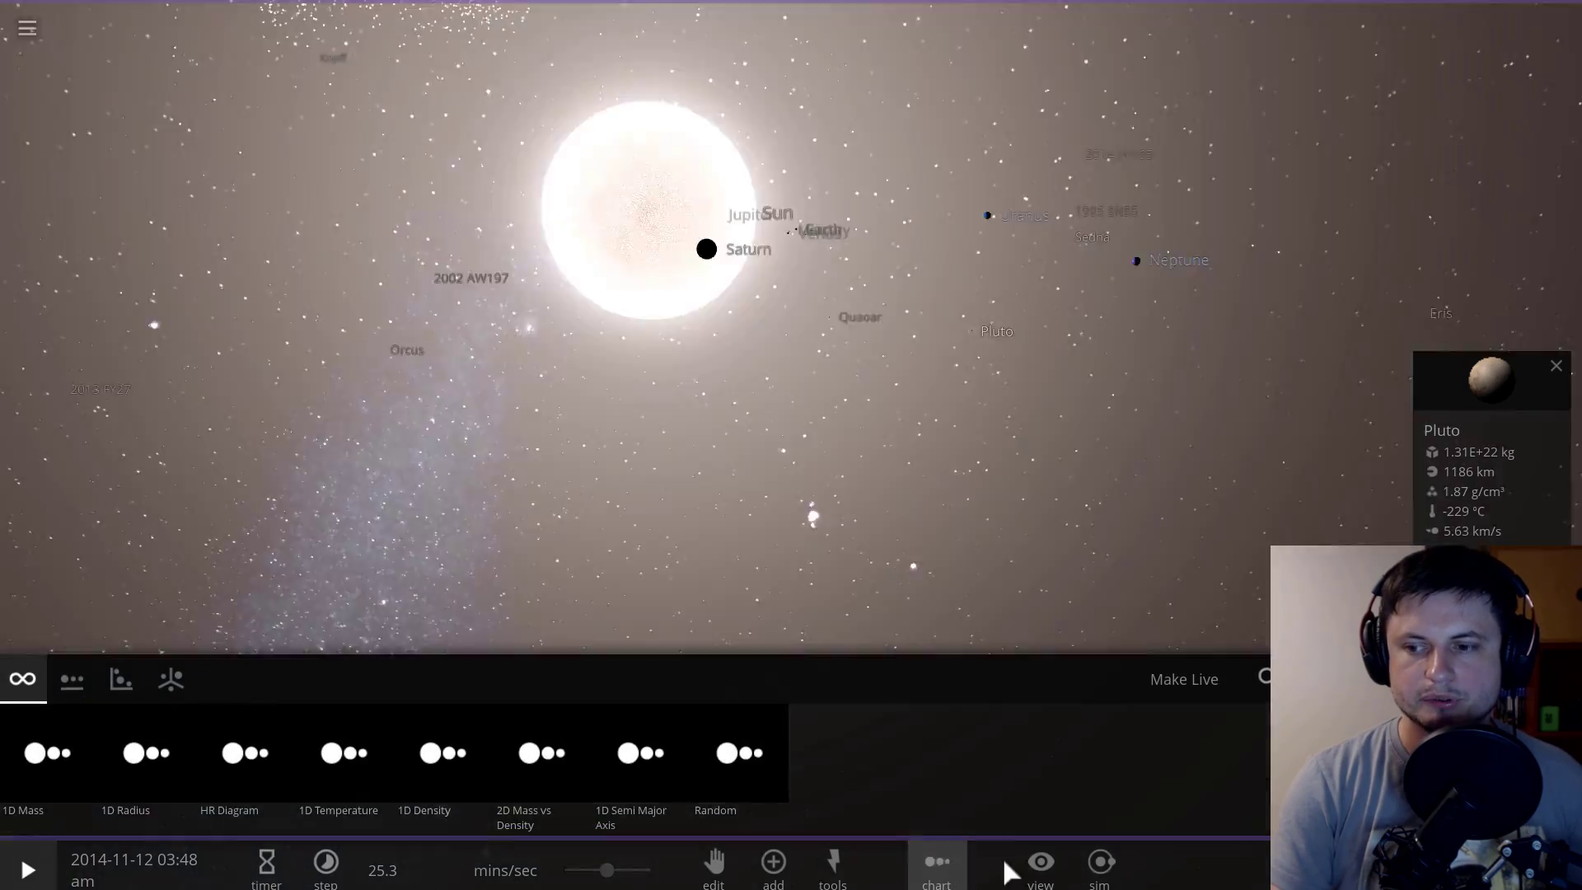
left_click(1033, 864)
left_click(885, 808)
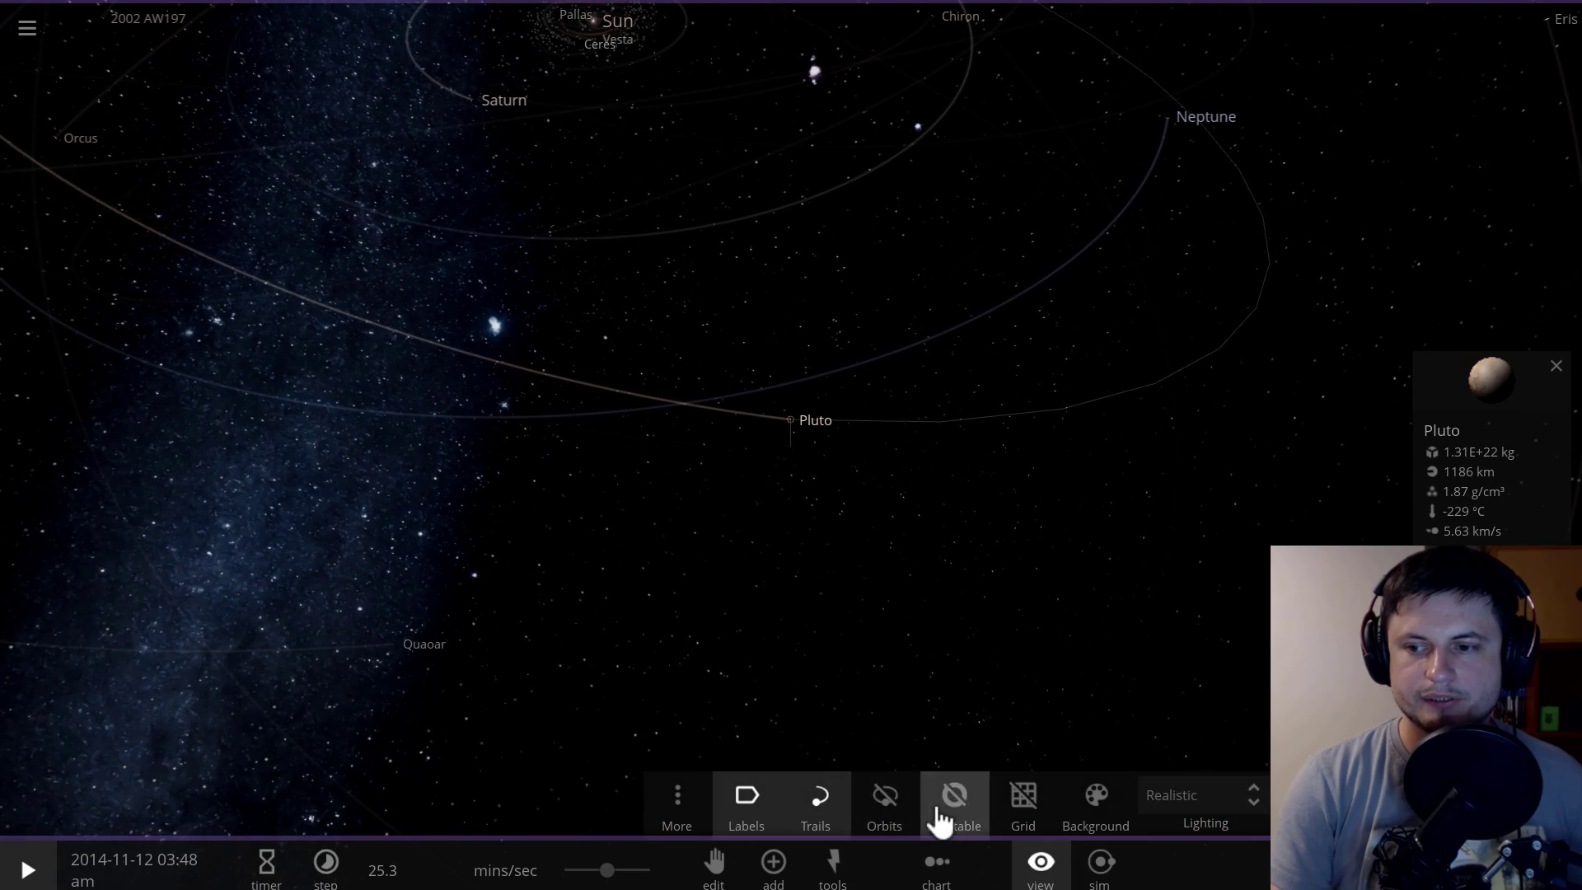
Step: Examine from several angles and distances how Pluto's orbit crosses Neptune's and compares with the surrounding dwarf planets
left_click_drag(891, 623, 848, 511)
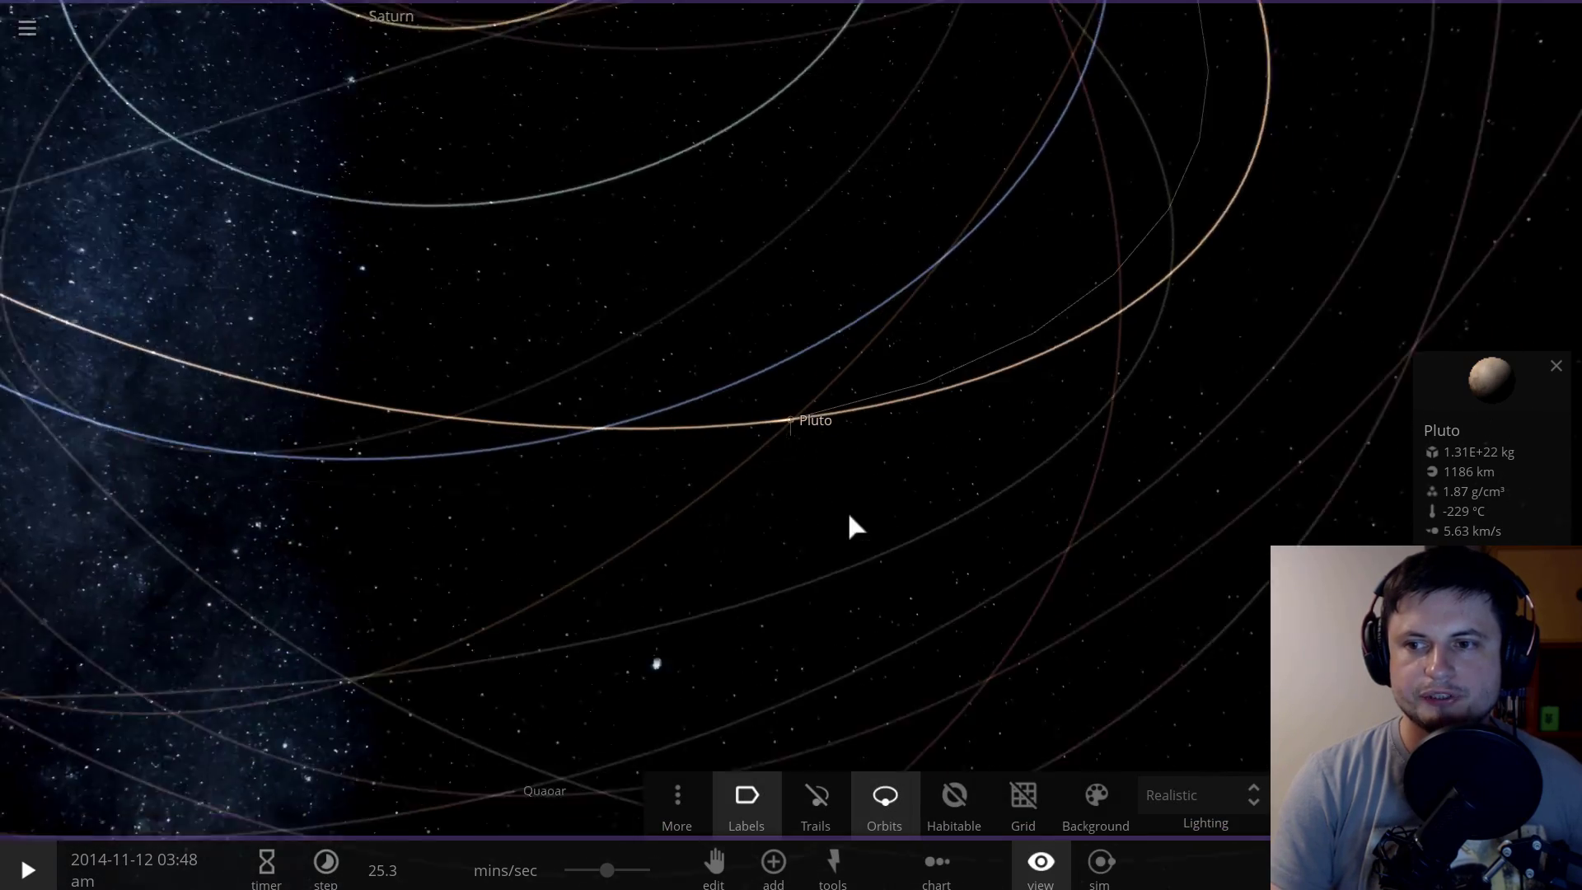
scroll(828, 476, "down", 3)
left_click_drag(814, 422, 482, 96)
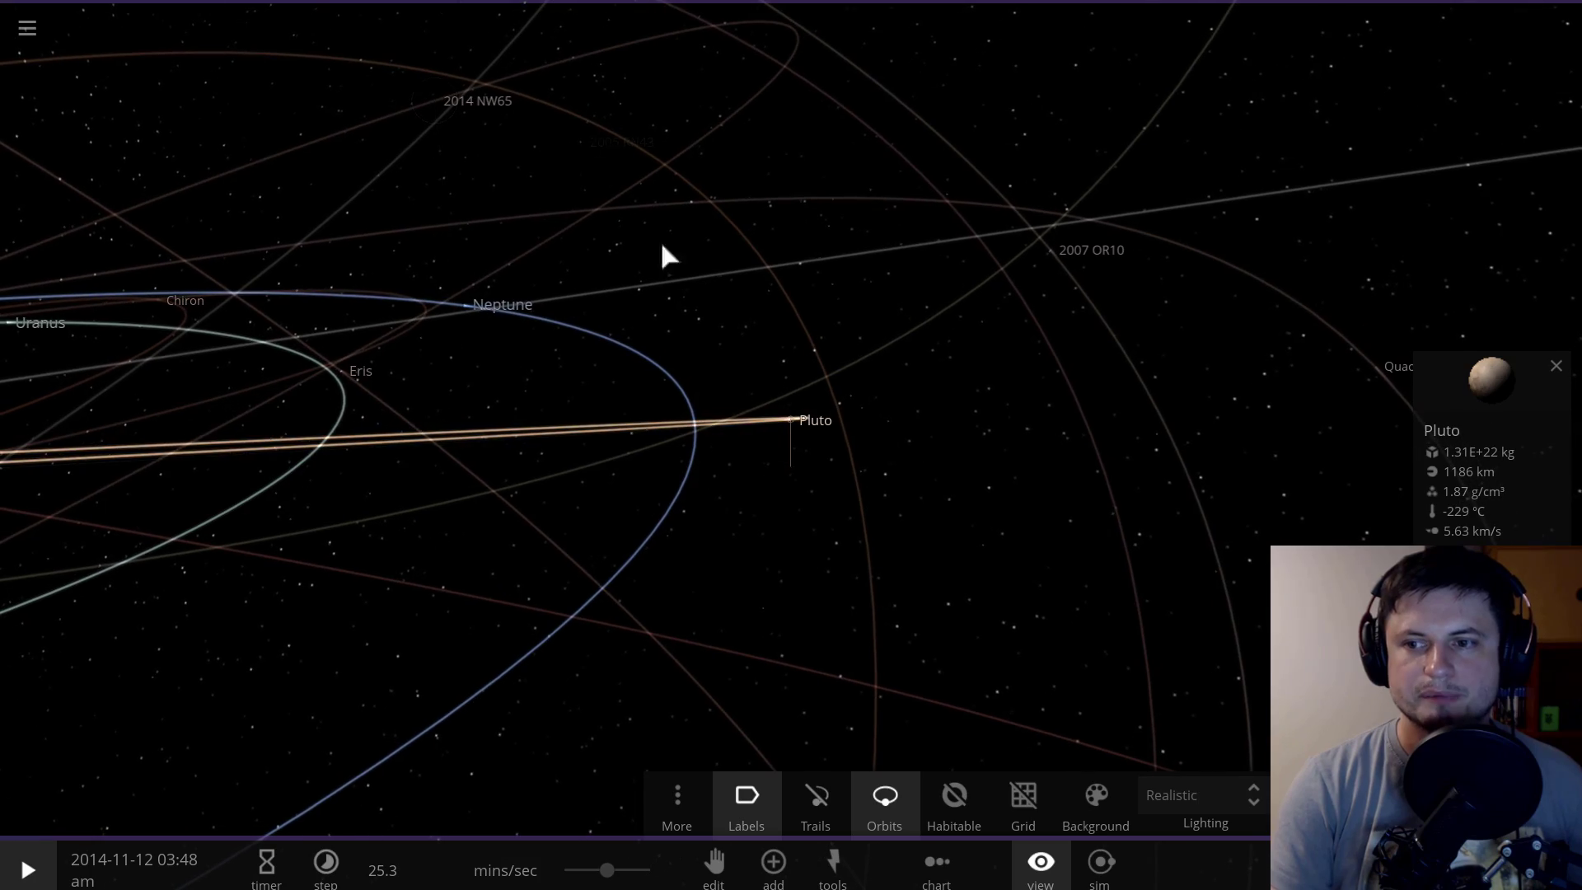
left_click_drag(790, 419, 731, 452)
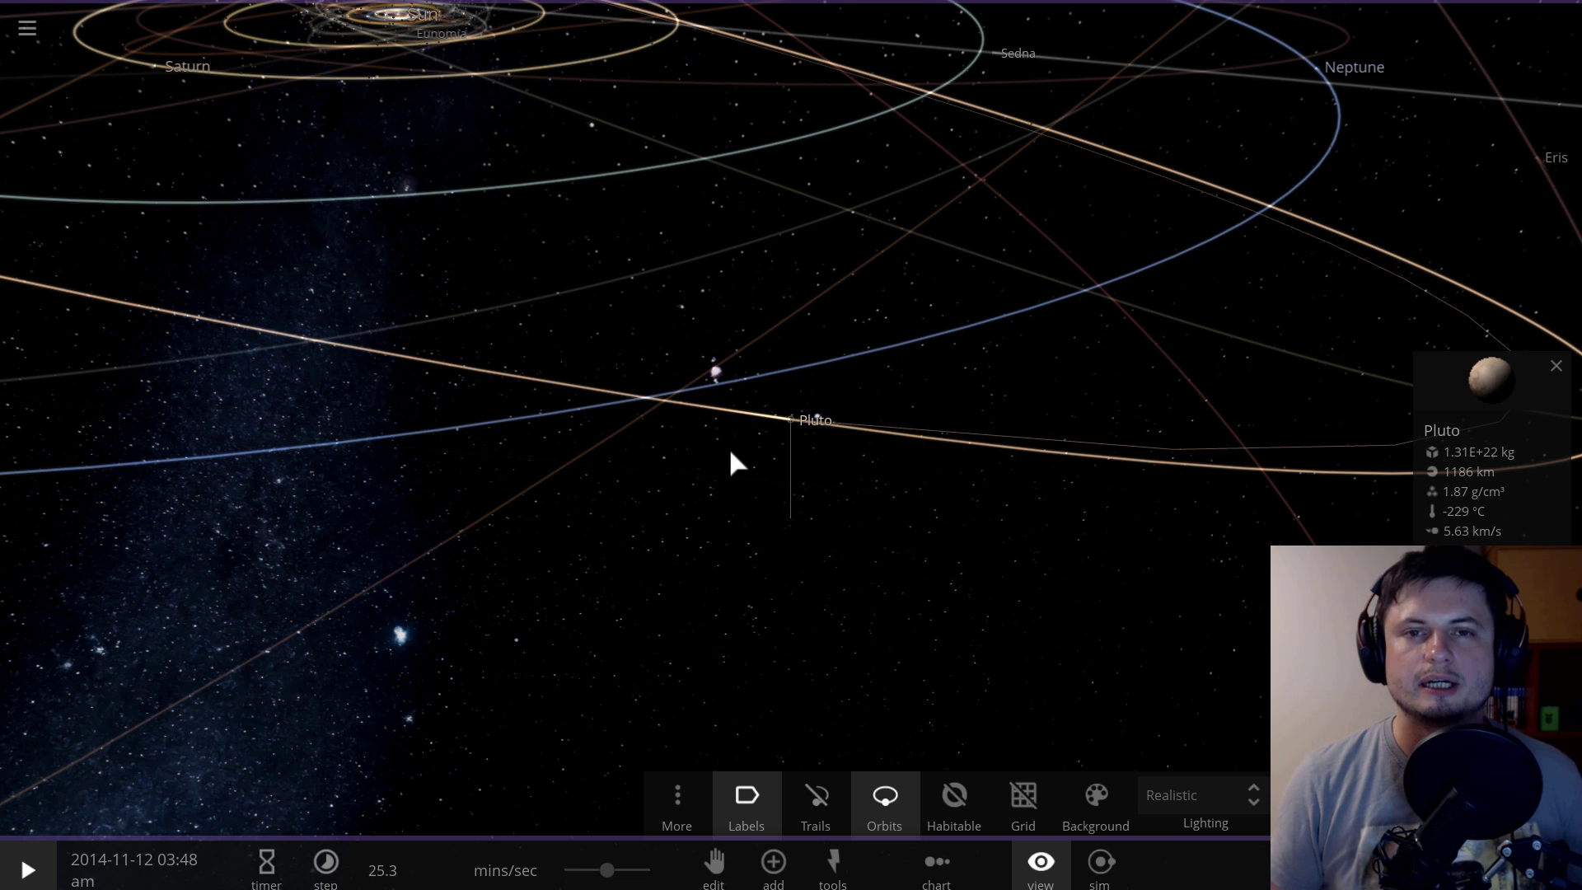
left_click_drag(807, 489, 753, 547)
scroll(754, 543, "down", 2)
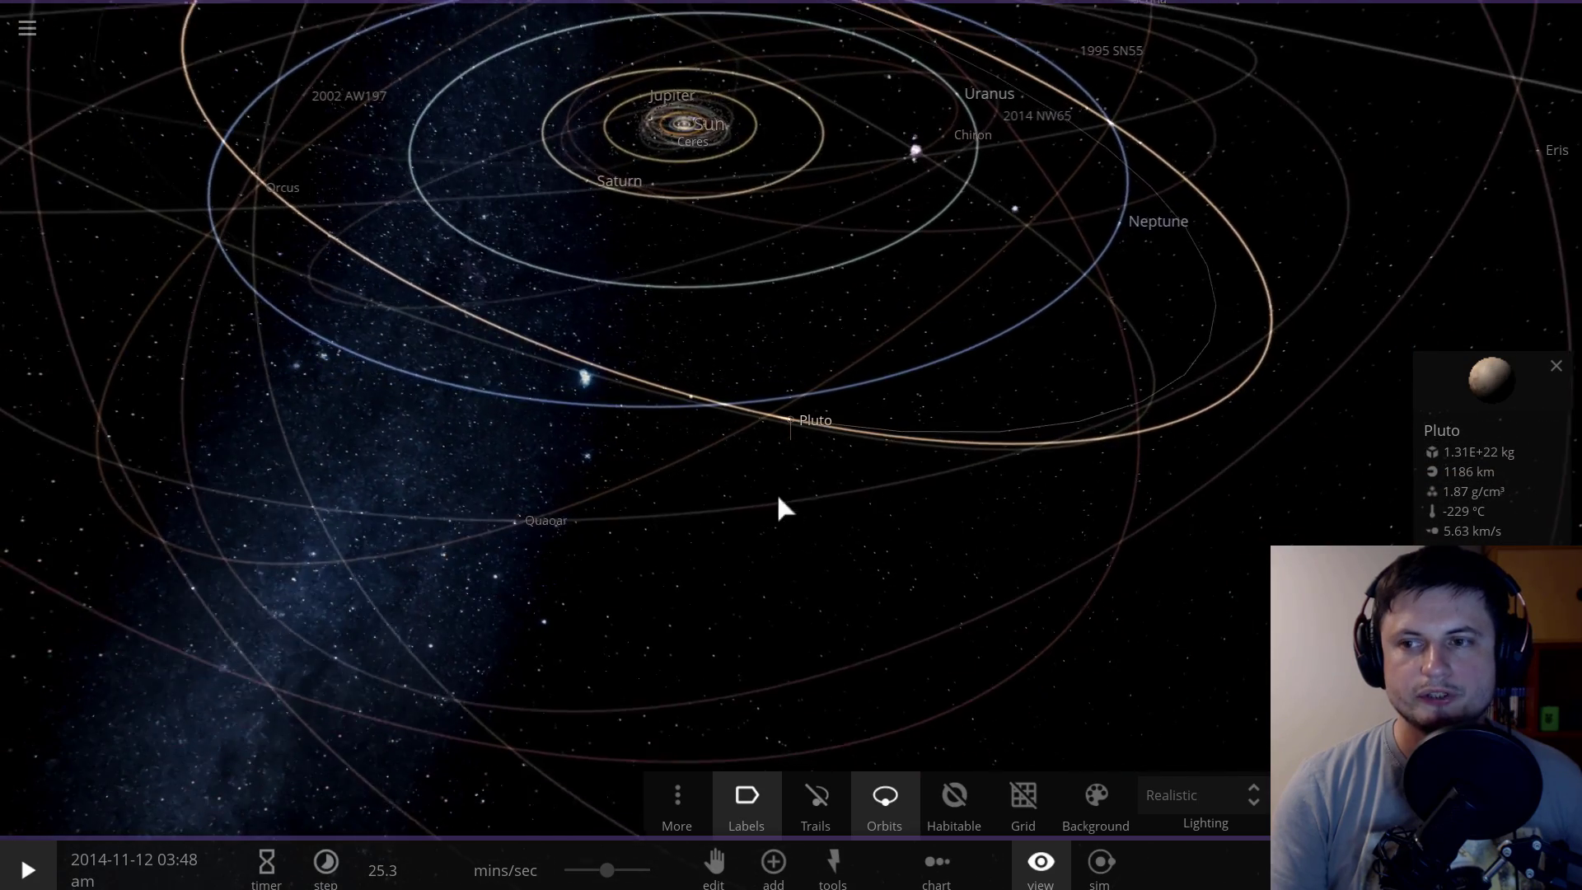
left_click_drag(776, 492, 768, 522)
scroll(768, 524, "down", 4)
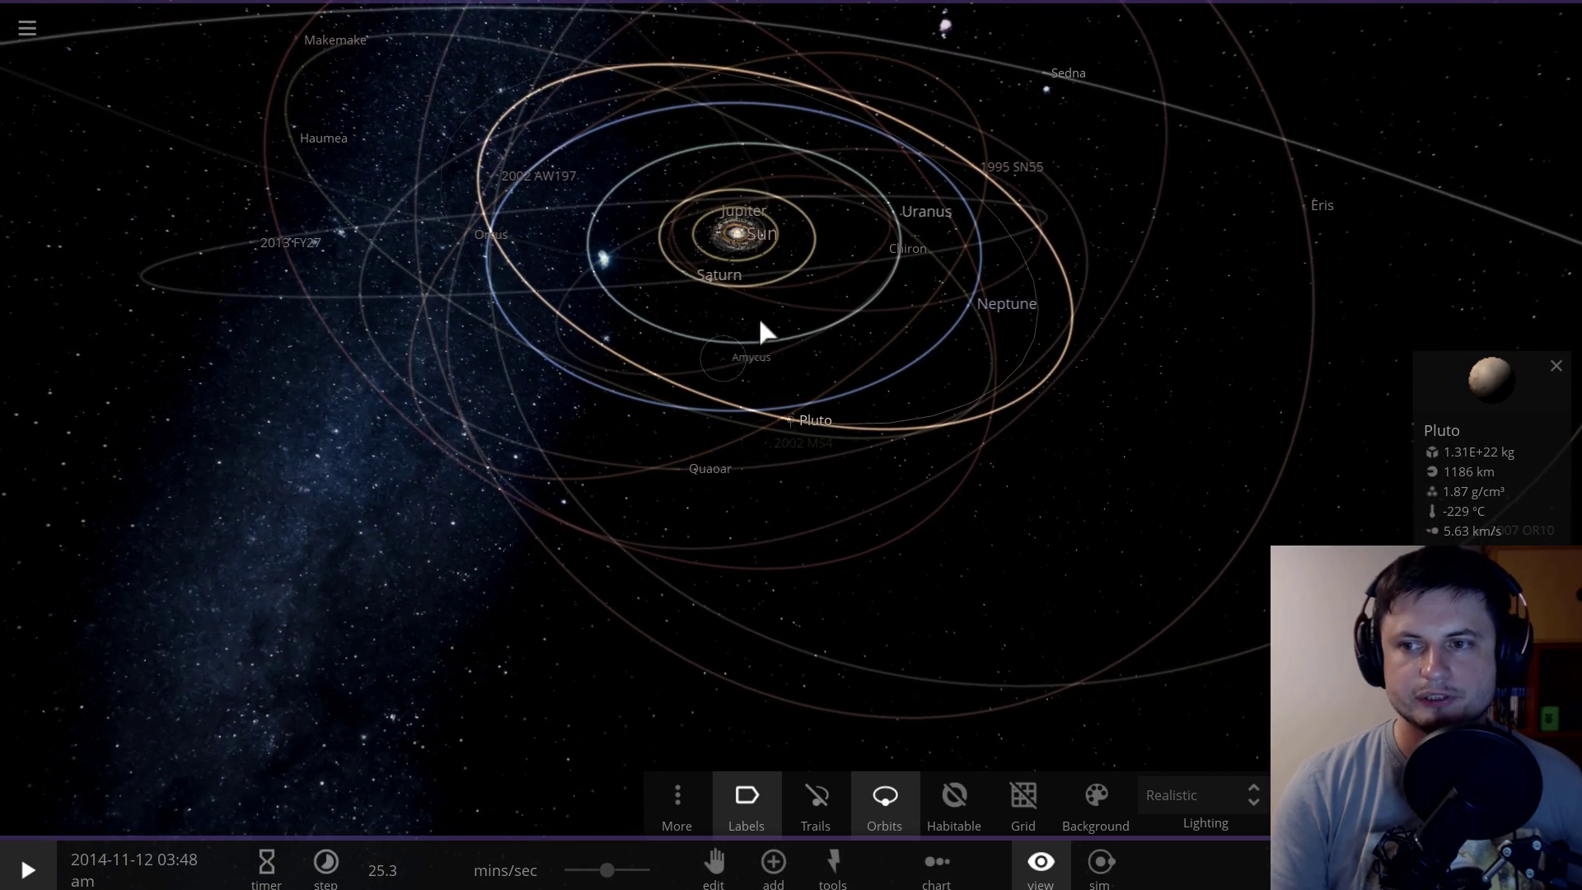
Step: Select Orcus to compare its orbit with those of Pluto and Neptune
left_click_drag(899, 354, 1091, 448)
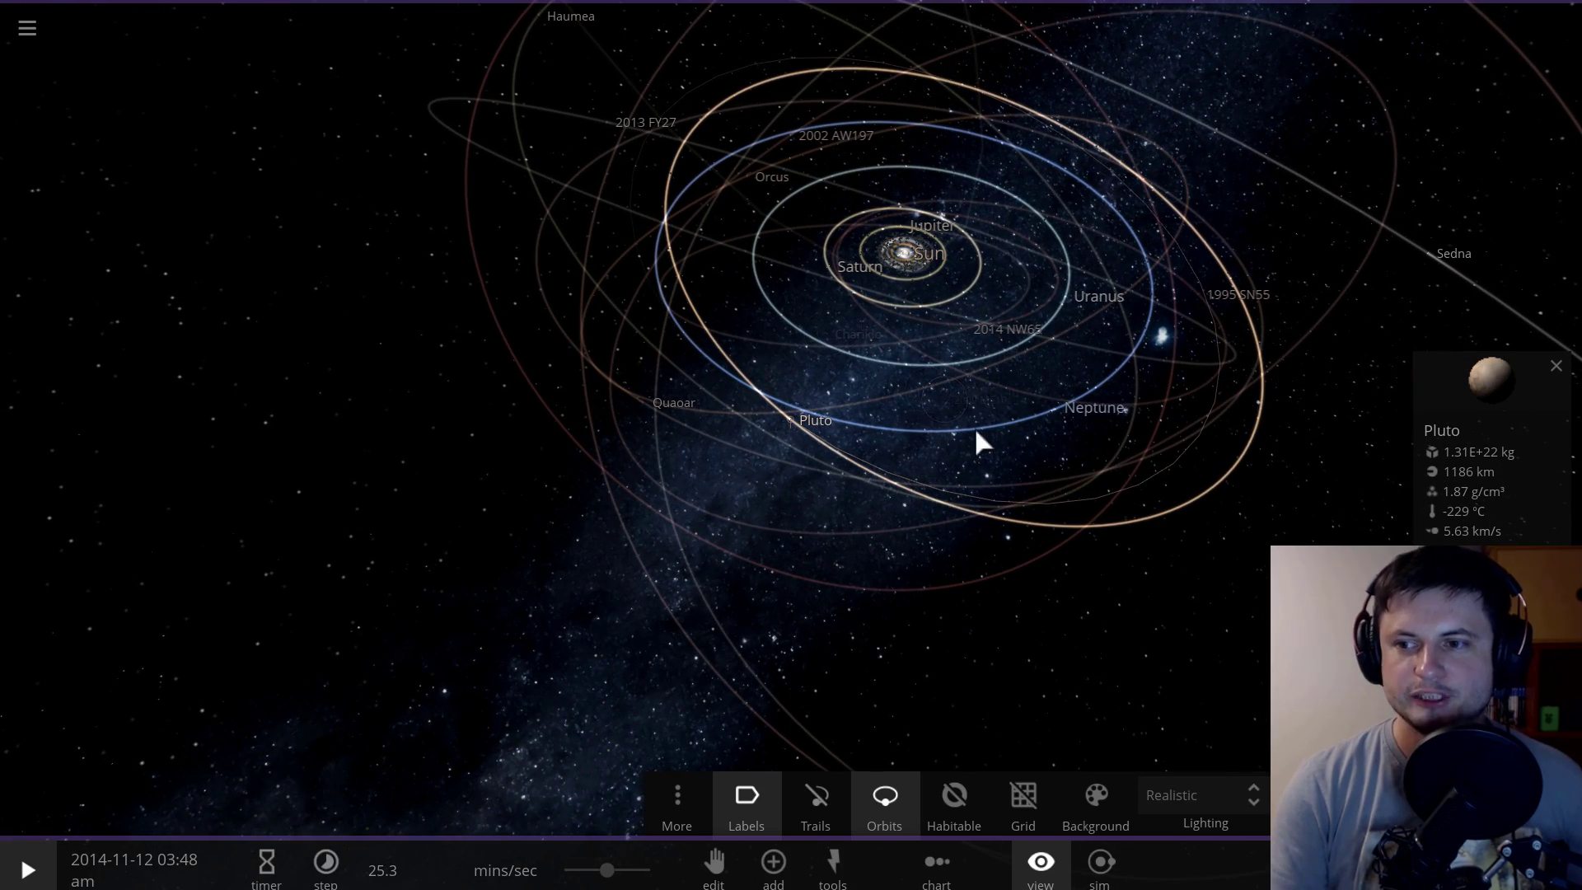
left_click_drag(995, 416, 979, 188)
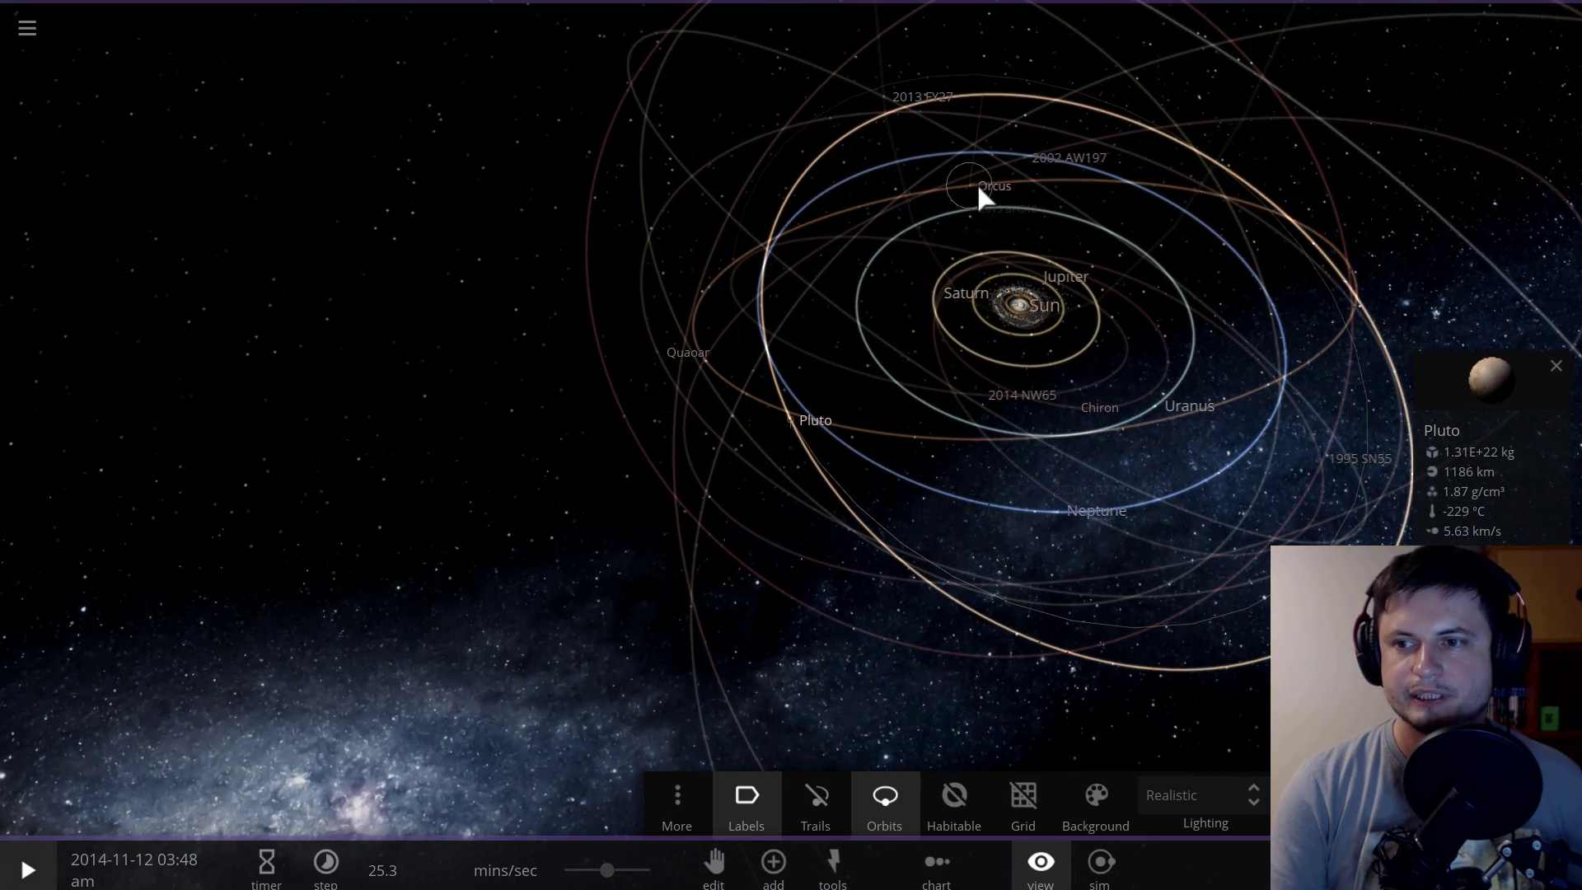
left_click(980, 181)
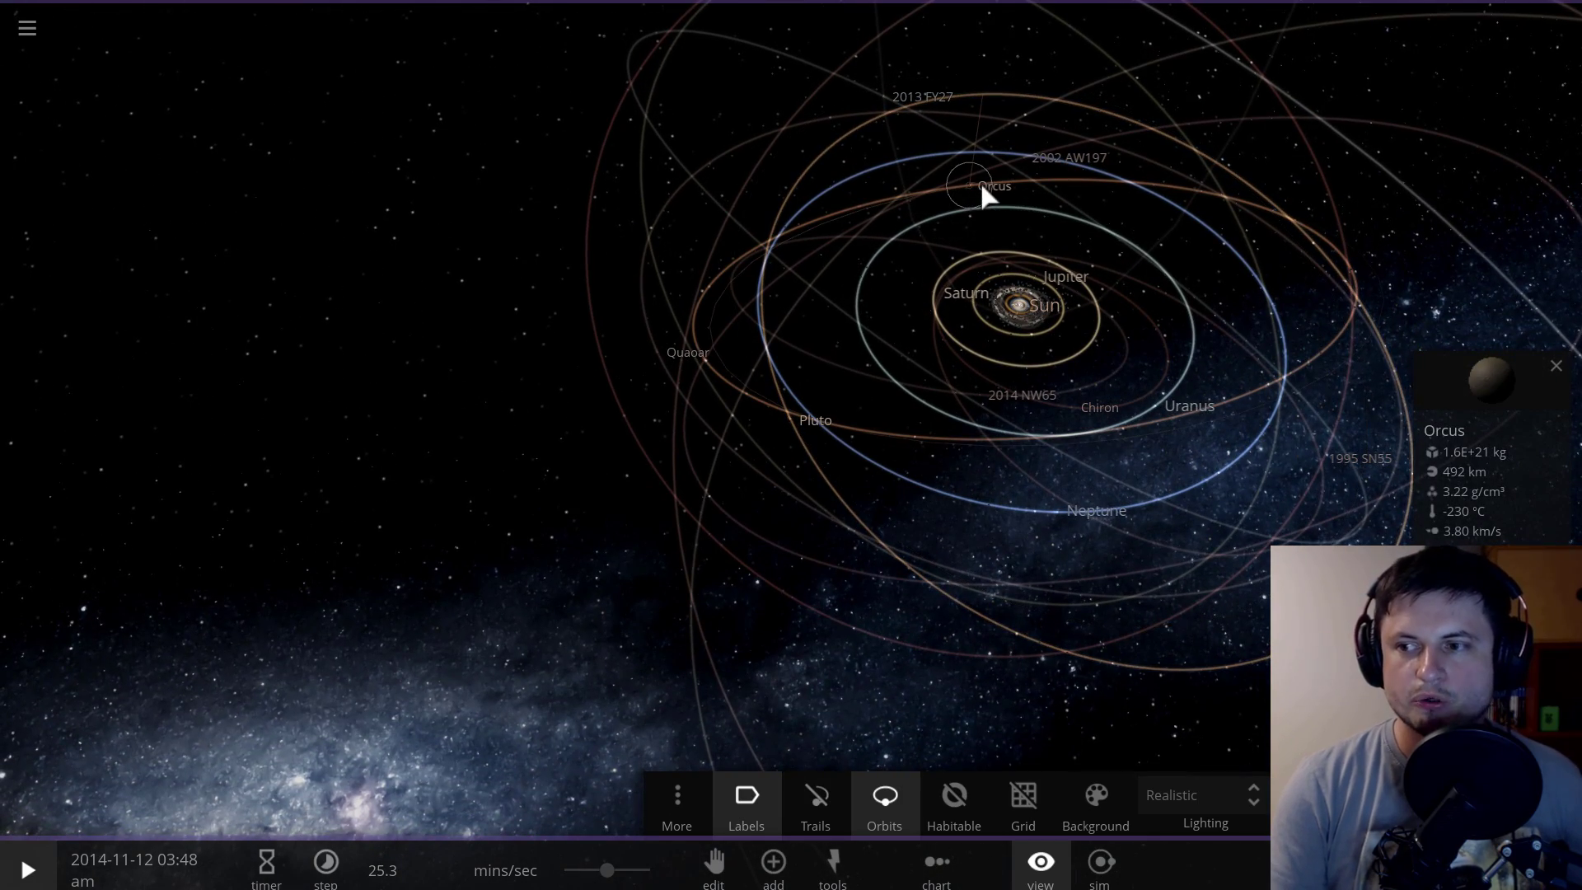
Step: Alternate the selection between Pluto and Orcus to compare their highlighted orbits from slightly different angles
left_click(795, 420)
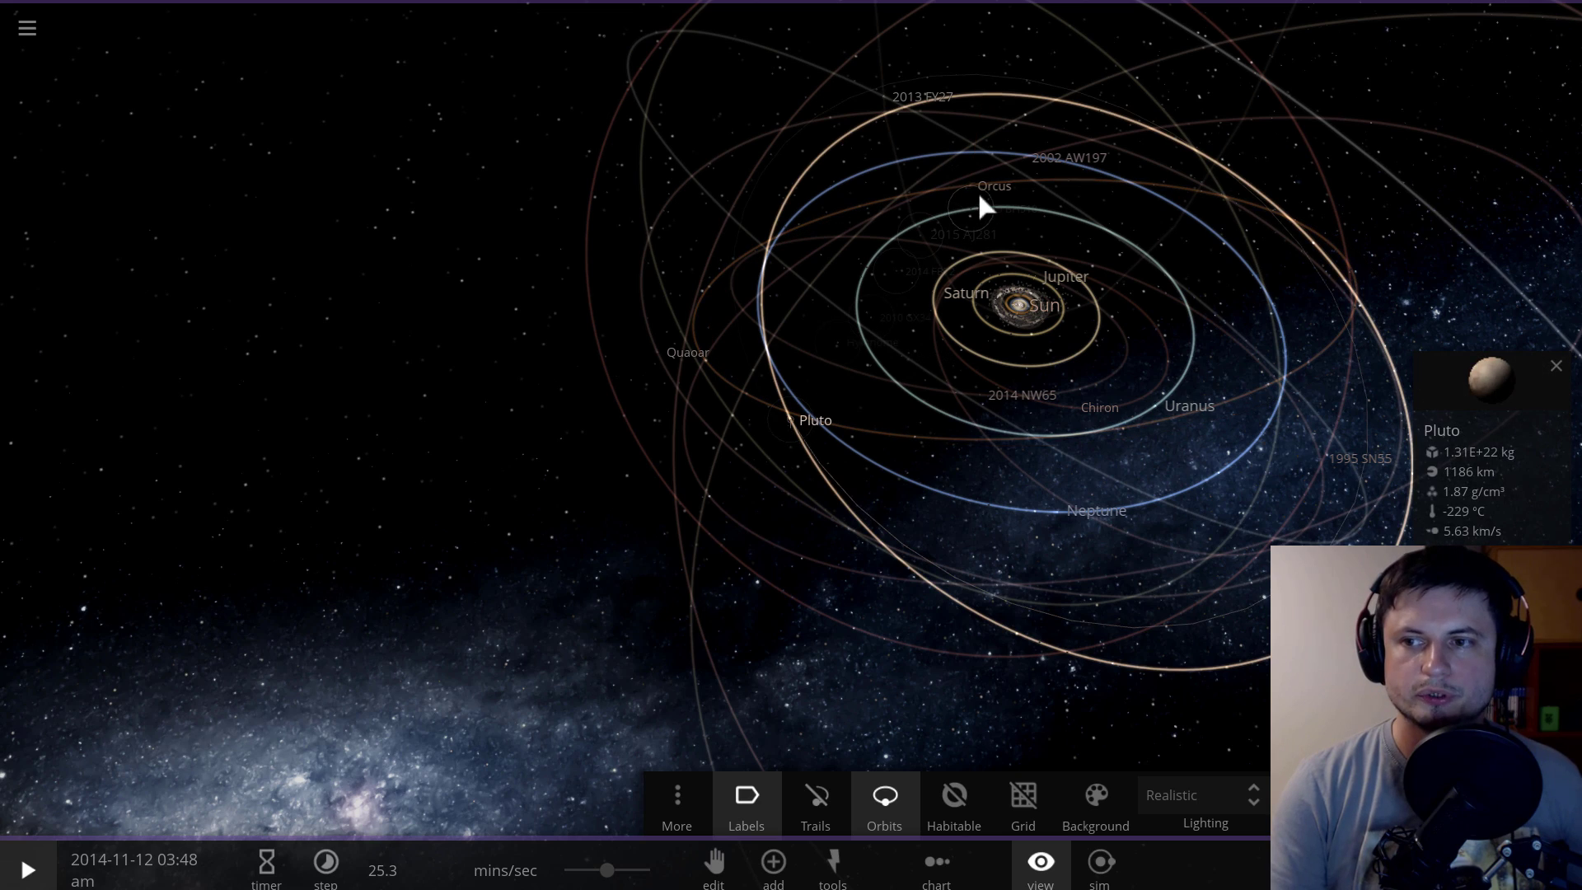
left_click(985, 193)
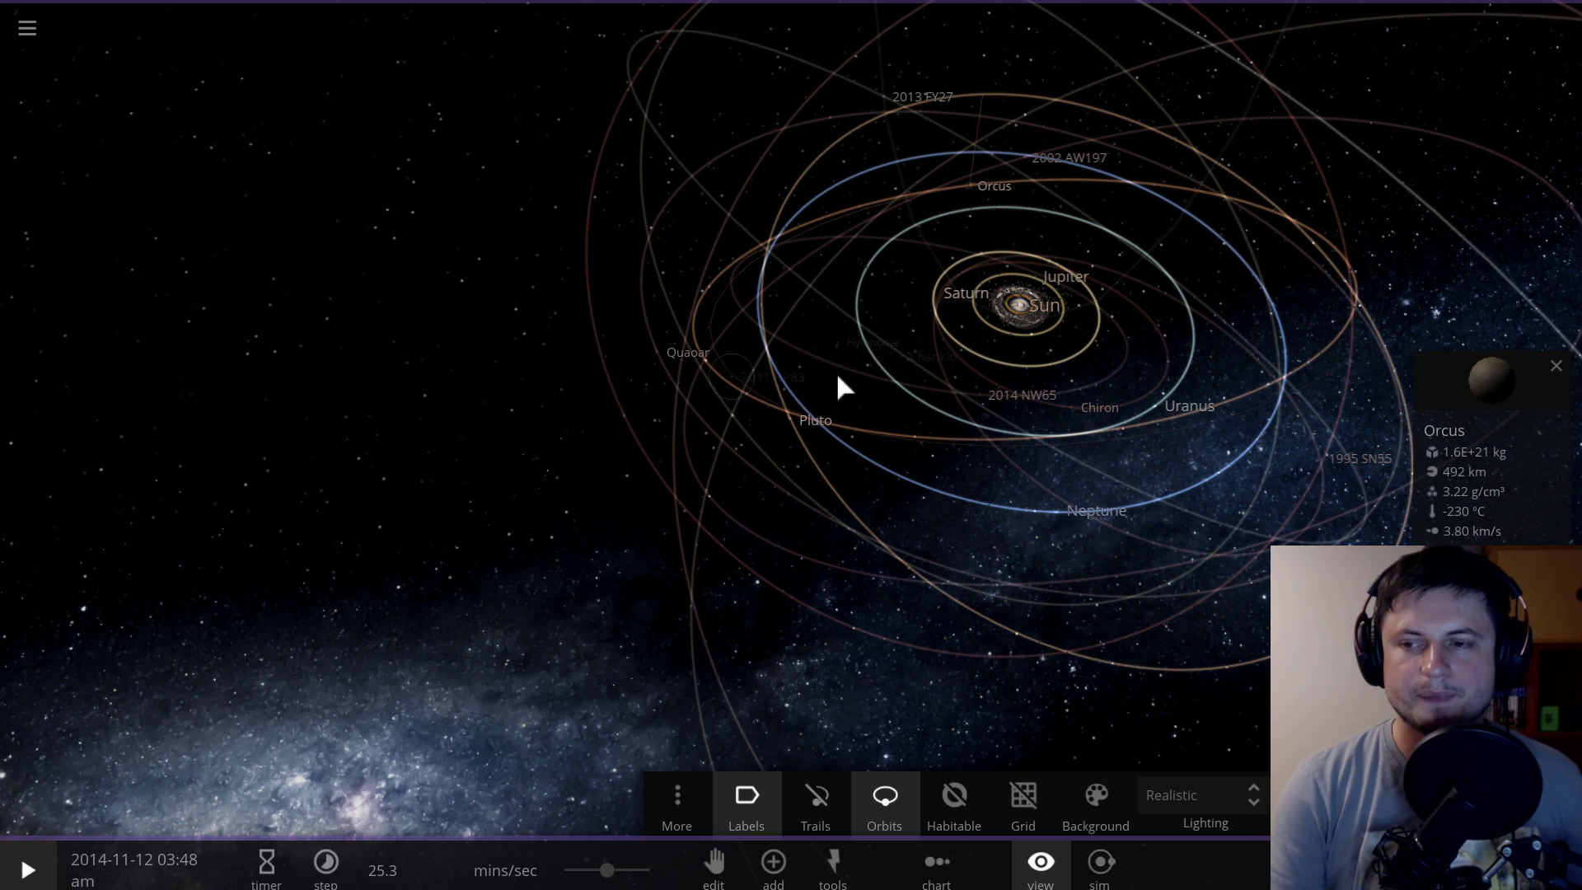
left_click_drag(837, 376, 856, 373)
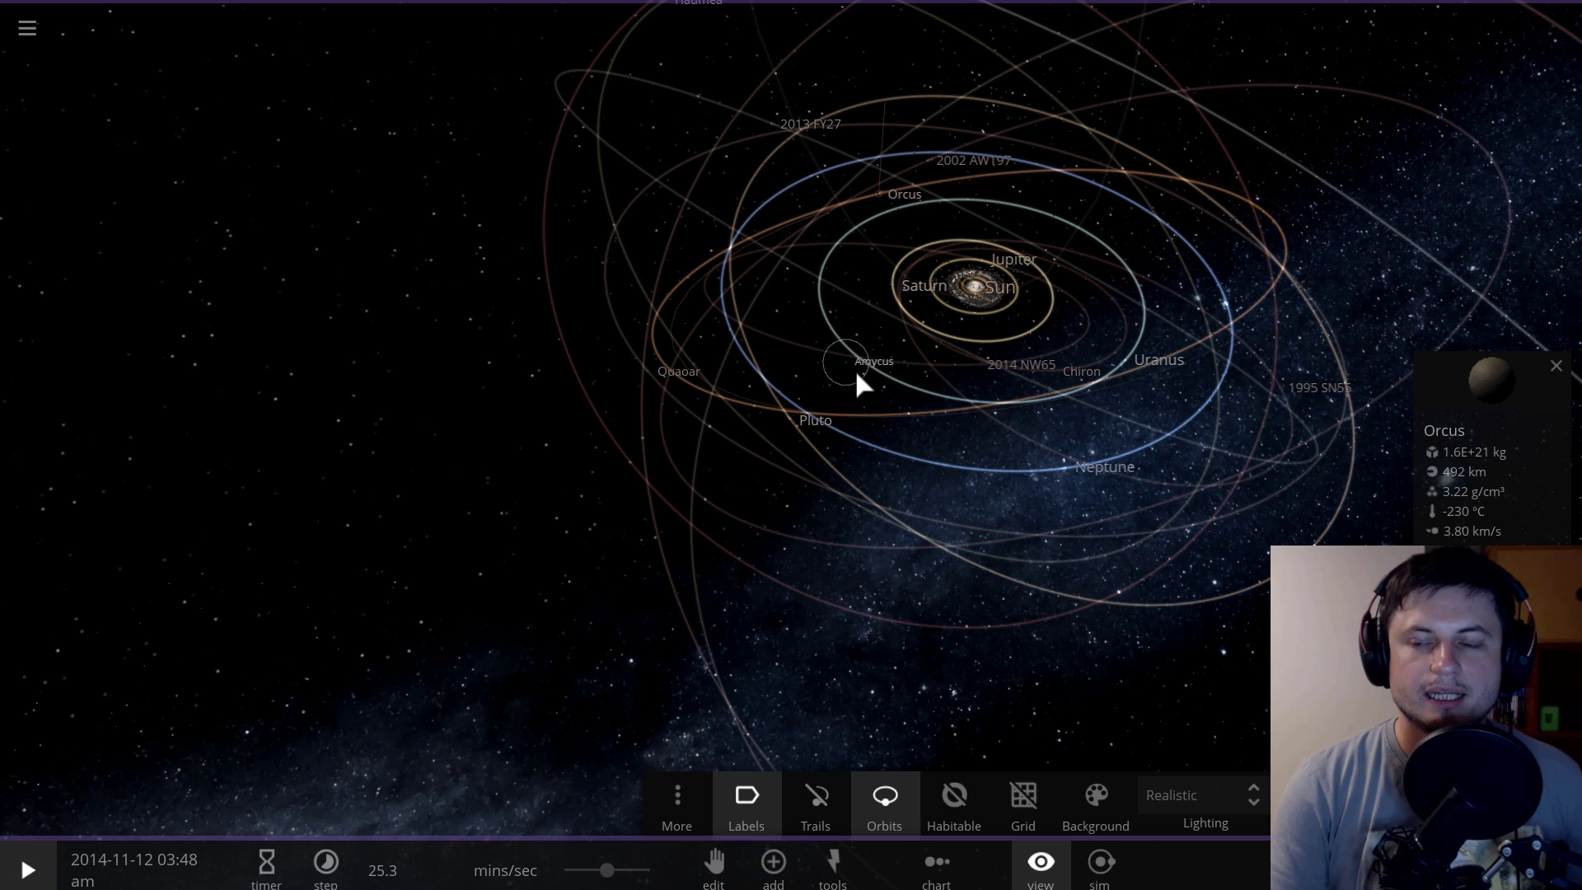
left_click_drag(801, 452, 871, 450)
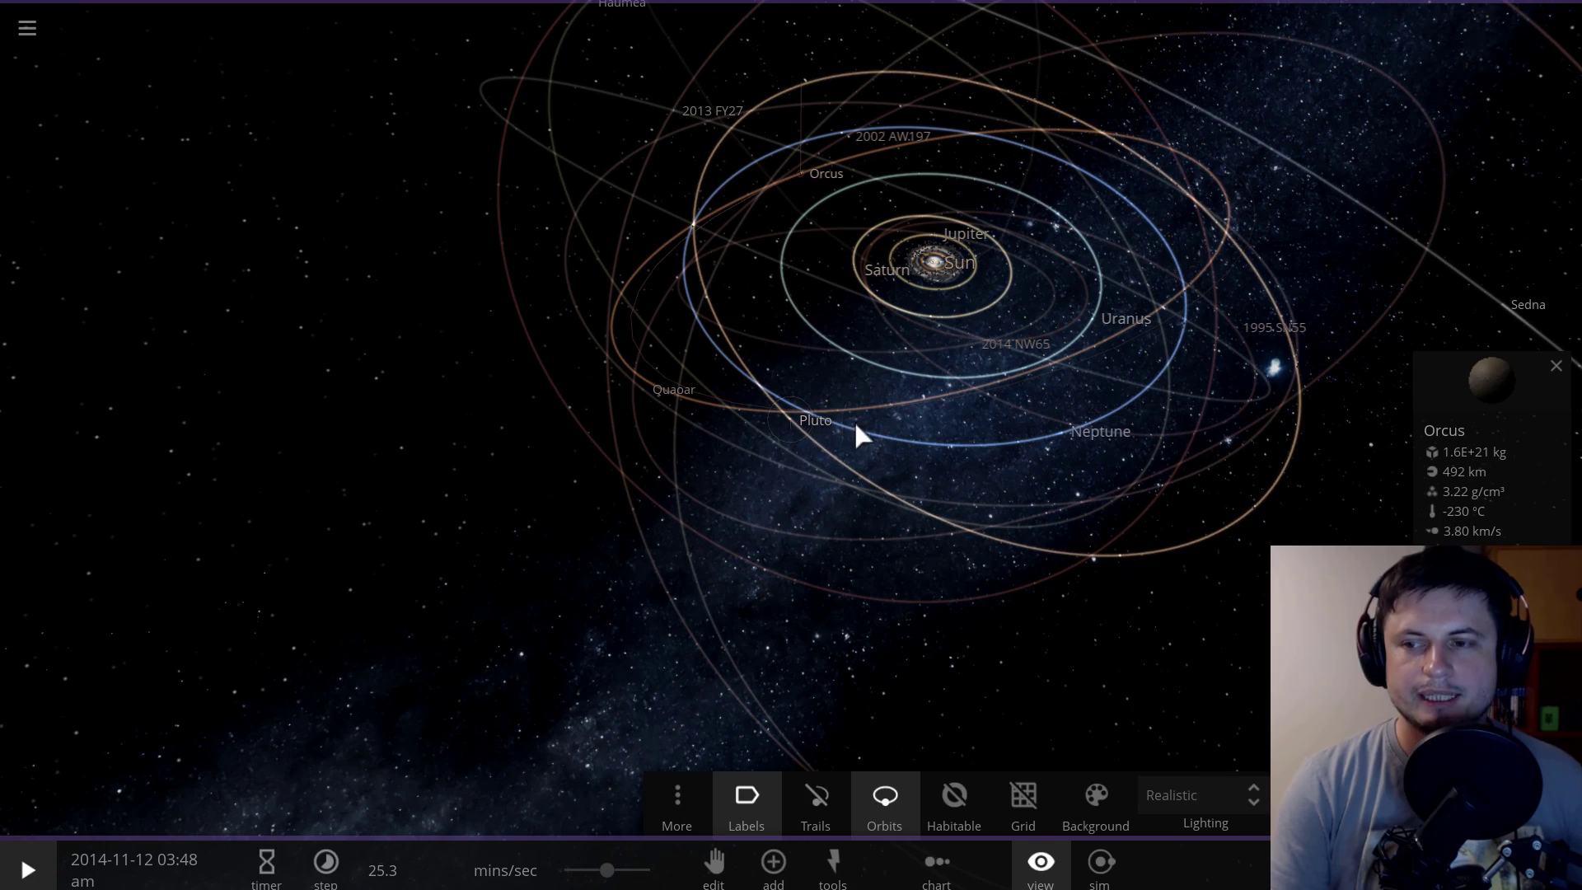
left_click_drag(855, 421, 961, 413)
Step: Select Neptune, Pluto and Orcus in turn to compare their orbits at closer range
left_click(1048, 411)
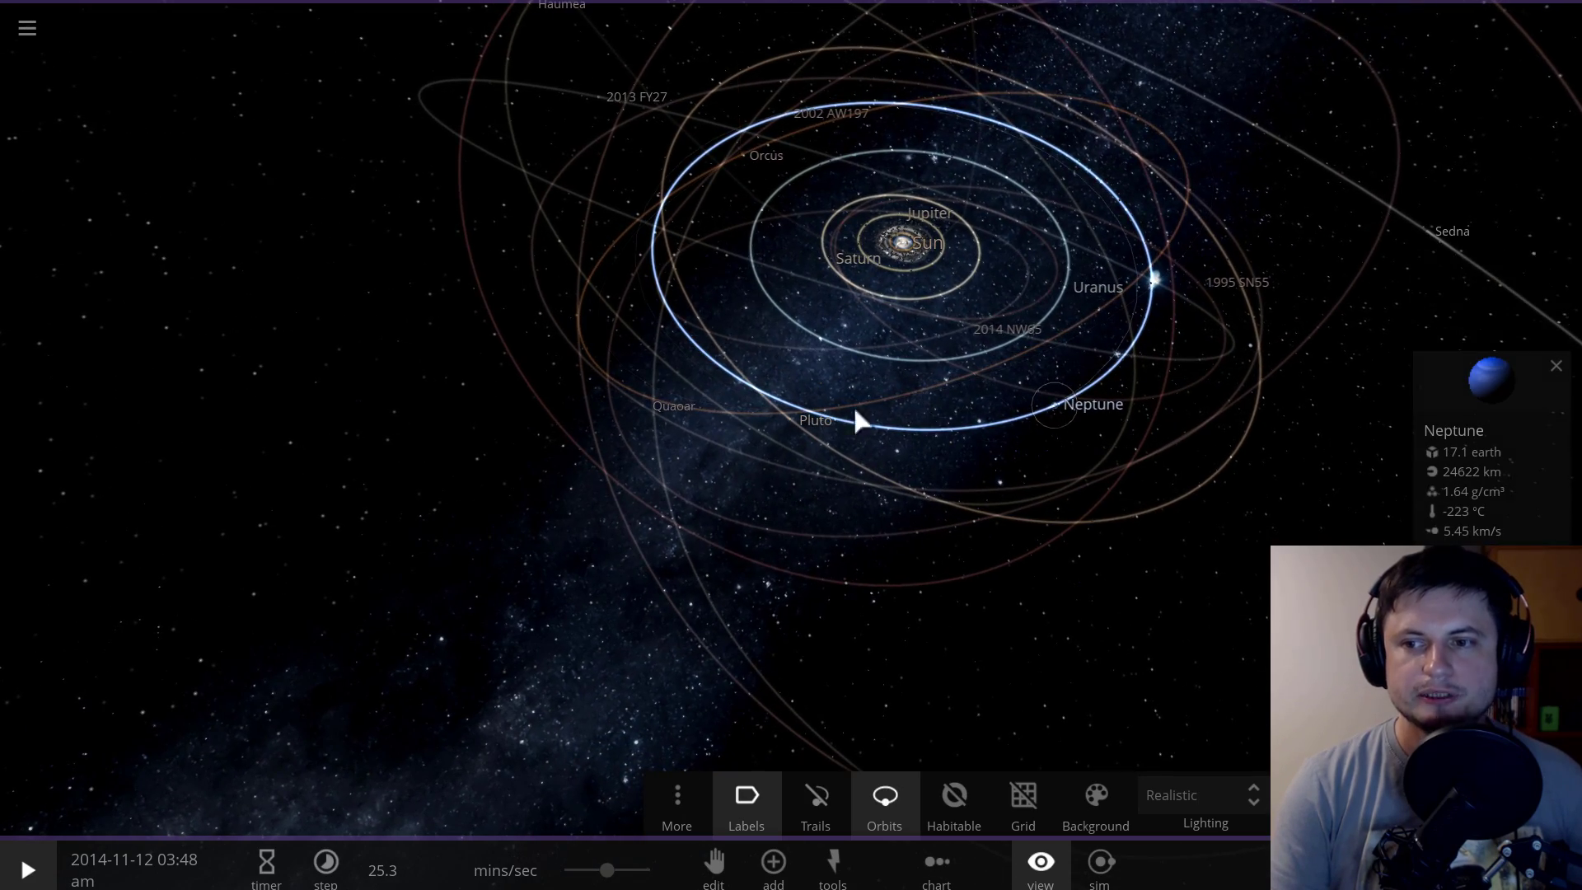
scroll(832, 416, "up", 2)
left_click(785, 407)
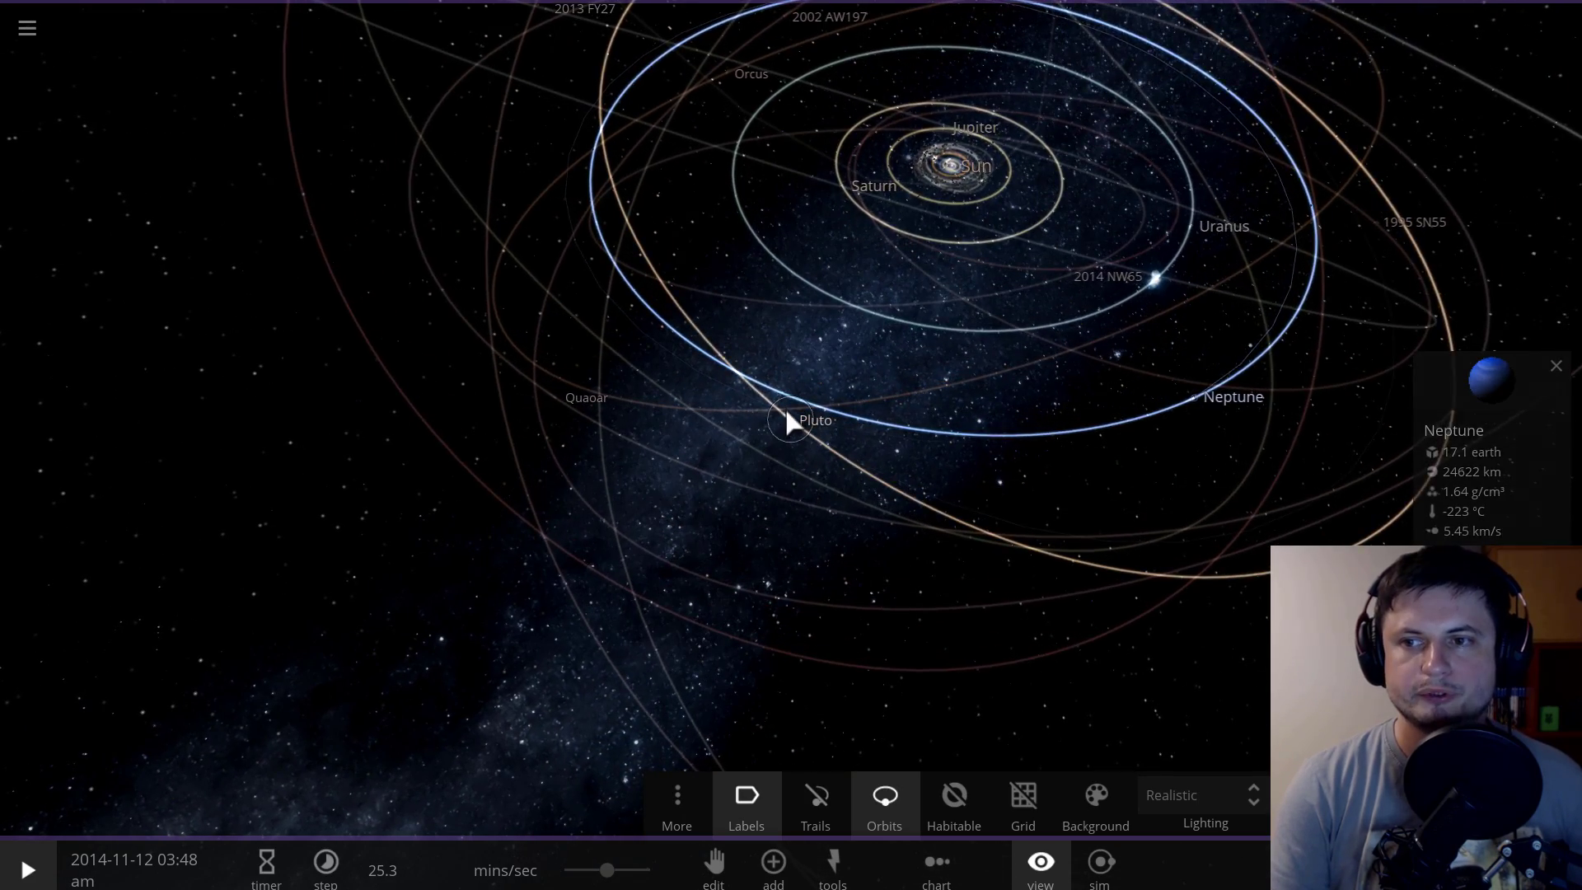
left_click(717, 76)
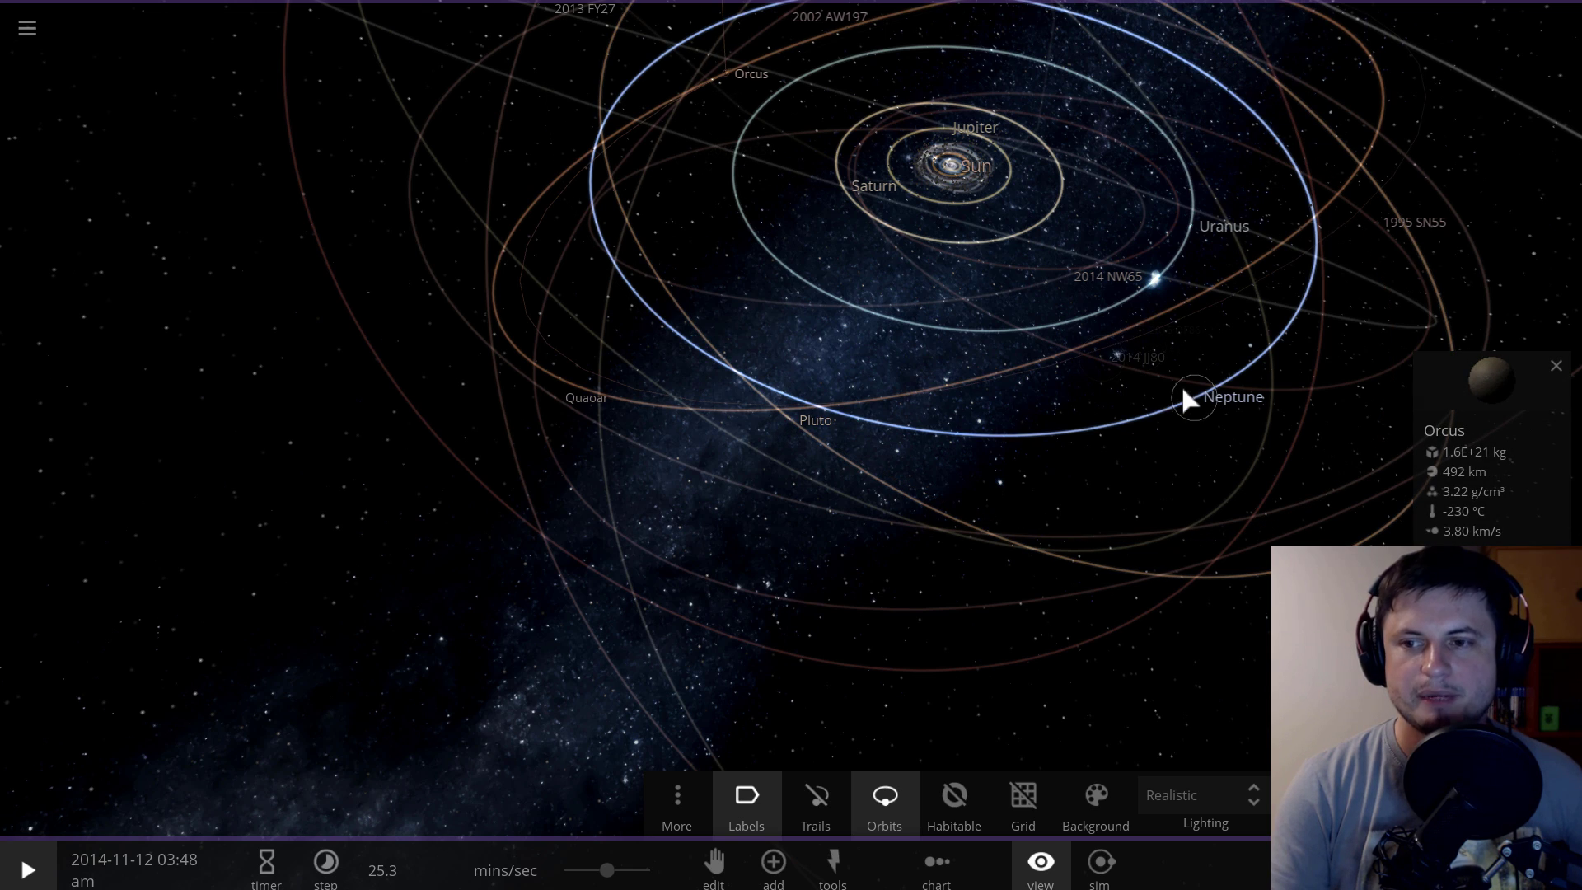
right_click_drag(1040, 404, 1037, 403)
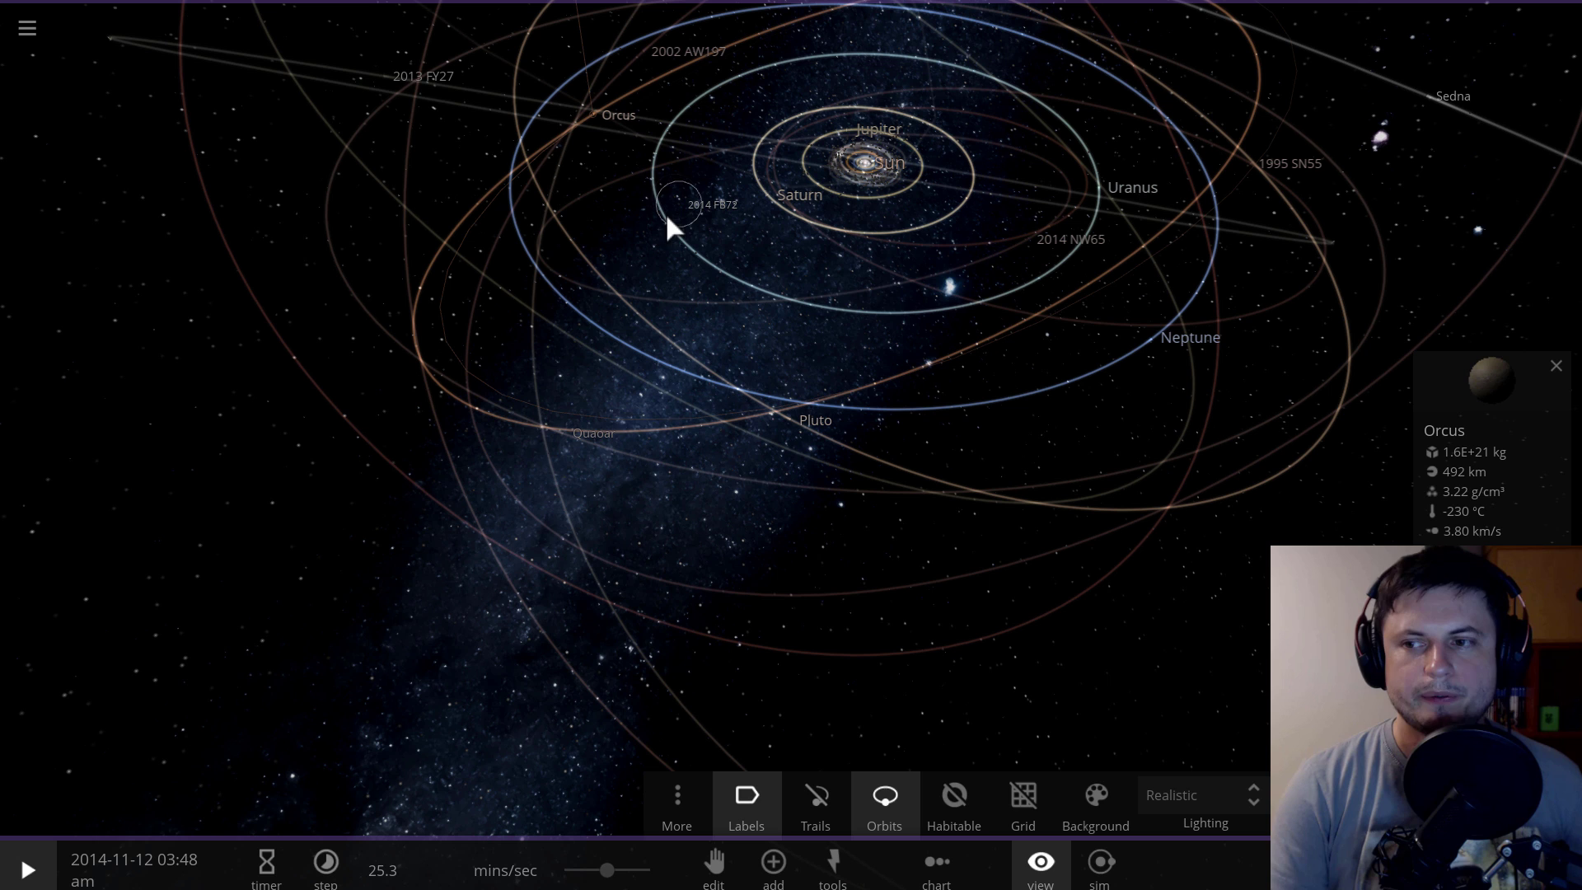
Step: Highlight the orbits of Neptune, Orcus and Pluto one after another and examine where Pluto's orbit crosses Neptune's
left_click(1178, 347)
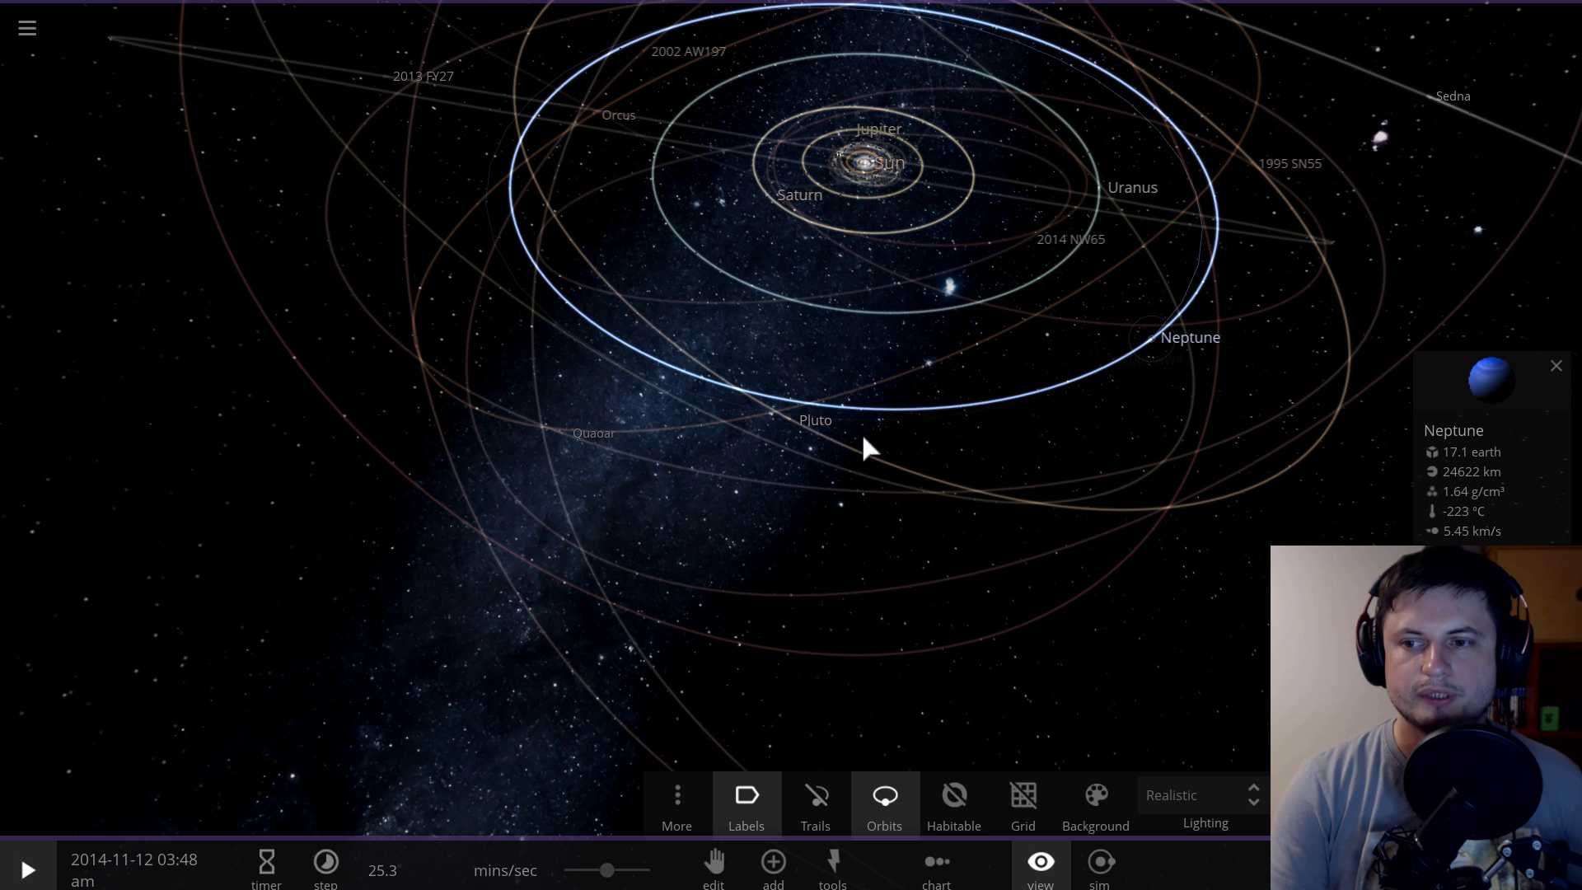
left_click(593, 109)
left_click_drag(629, 169, 678, 240)
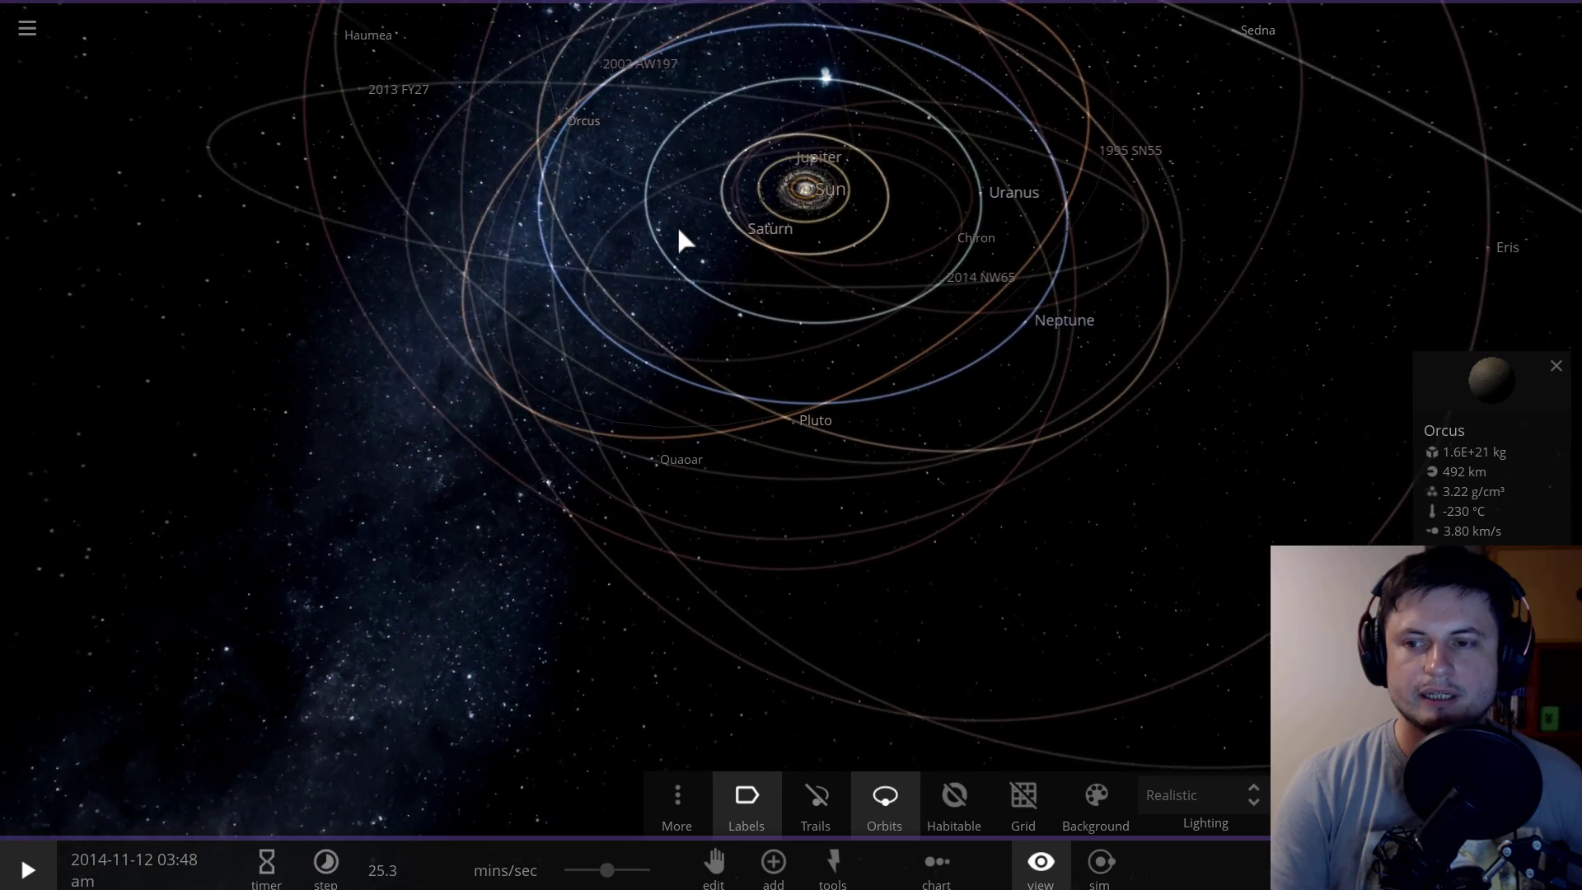
left_click(788, 418)
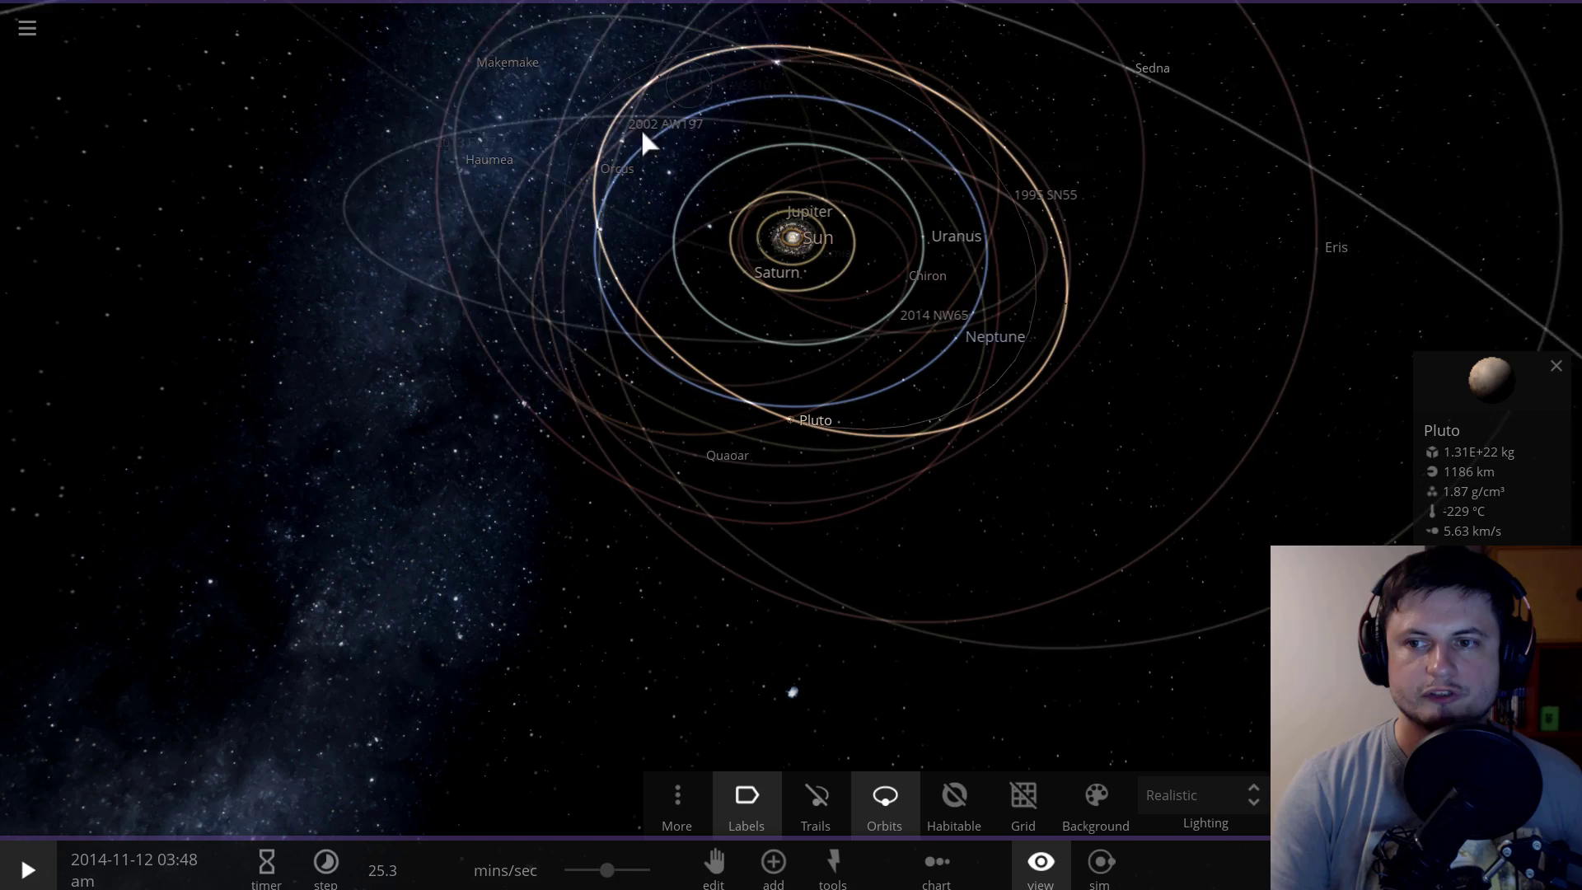
left_click_drag(1007, 321, 1019, 305)
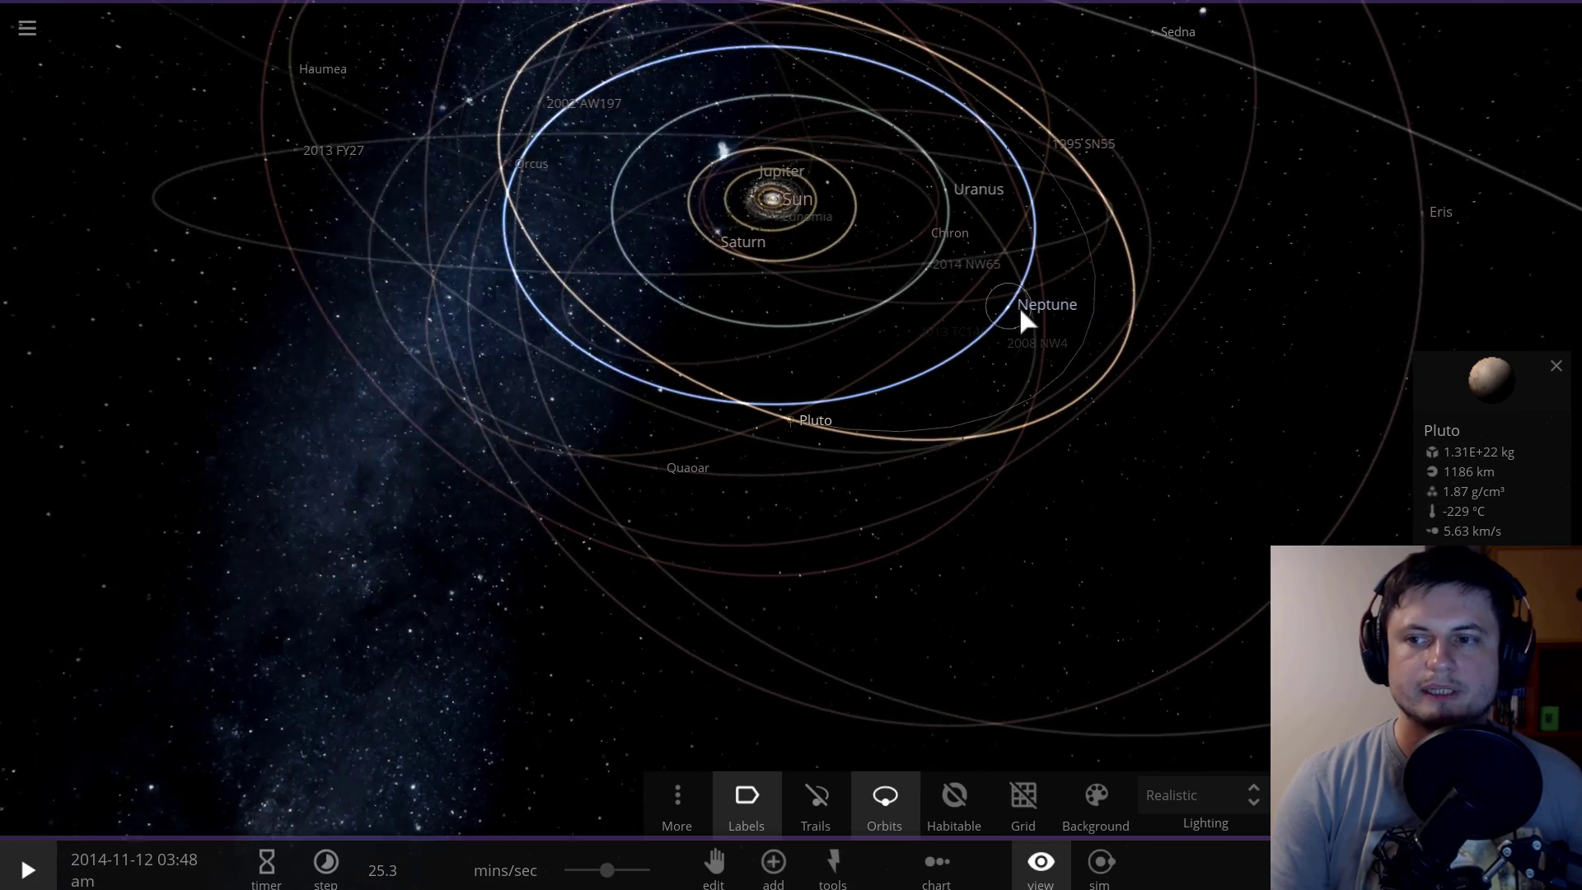
left_click_drag(957, 356, 862, 89)
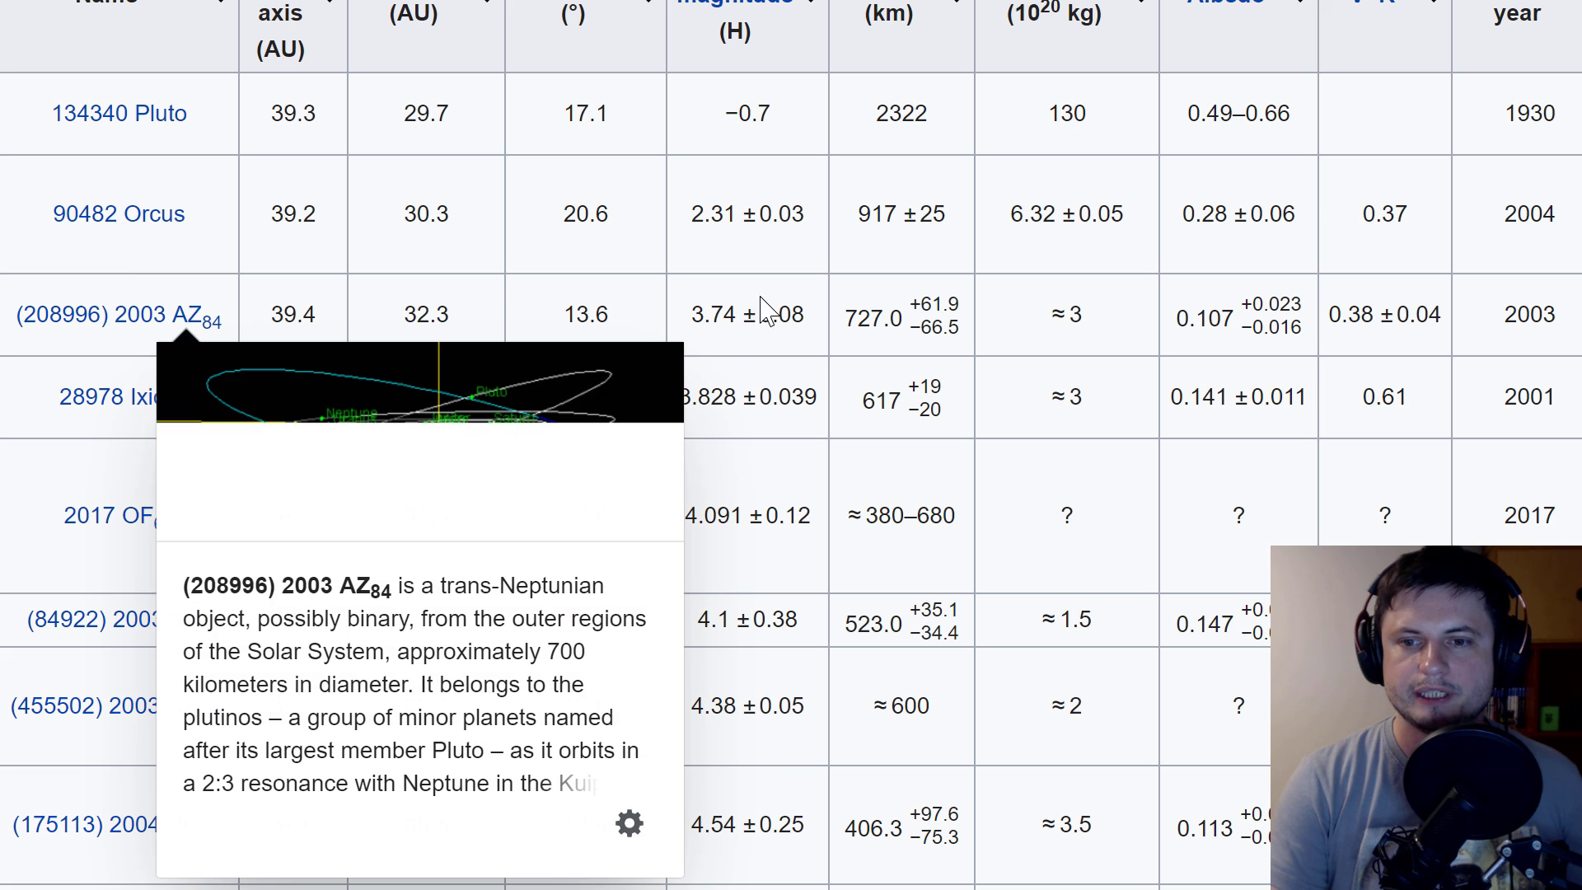
Step: Look through the web table of Pluto, Orcus and similar objects to compare their orbits, sizes and masses
scroll(956, 392, "down", 4)
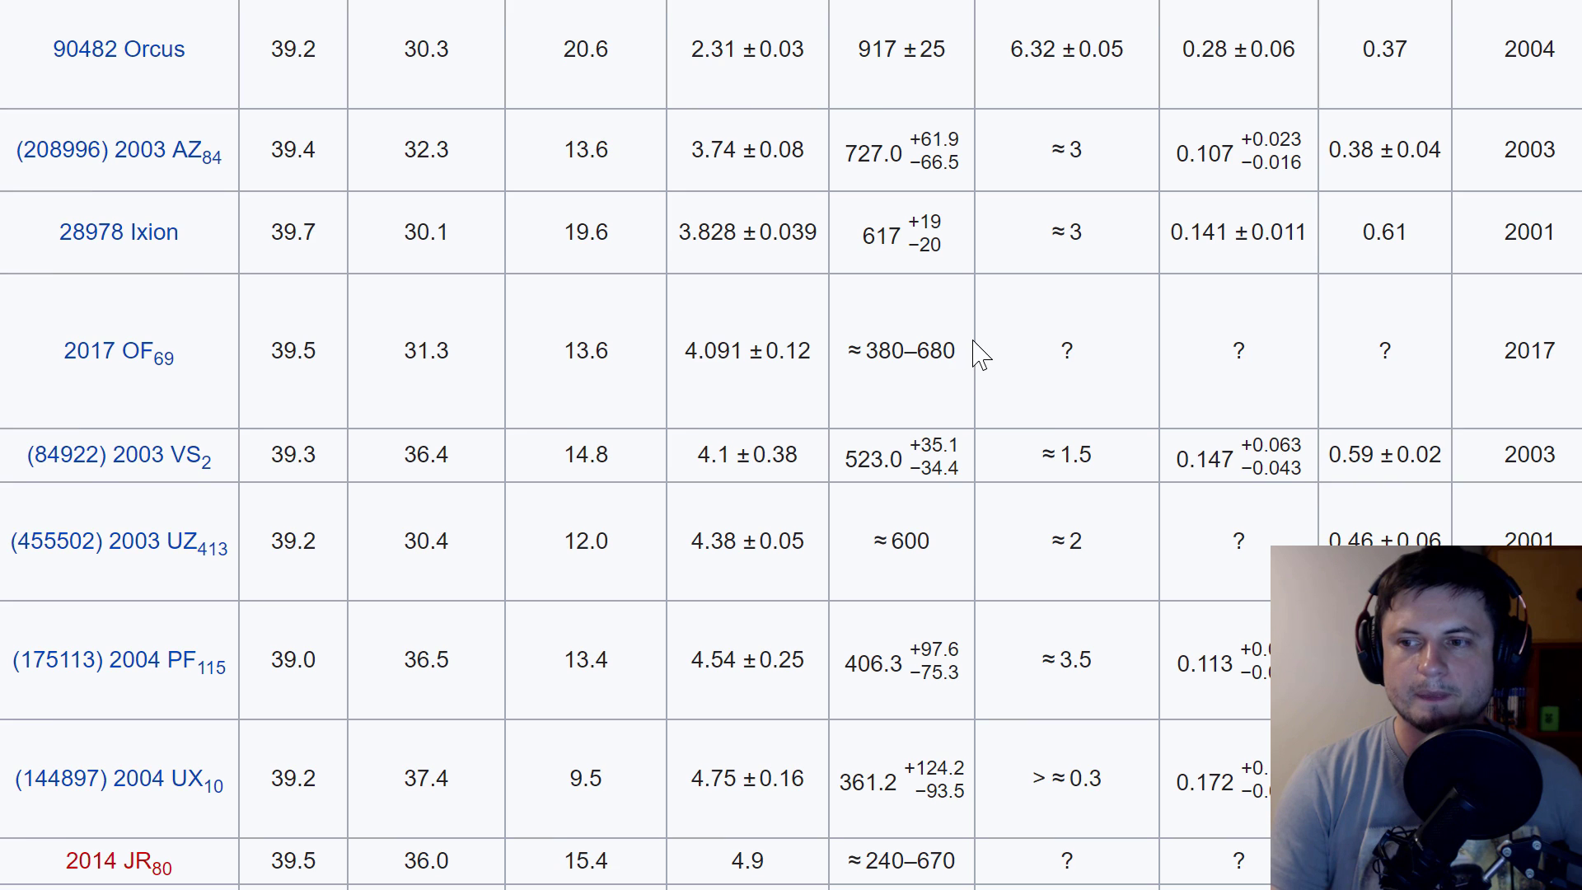
scroll(1072, 338, "down", 2)
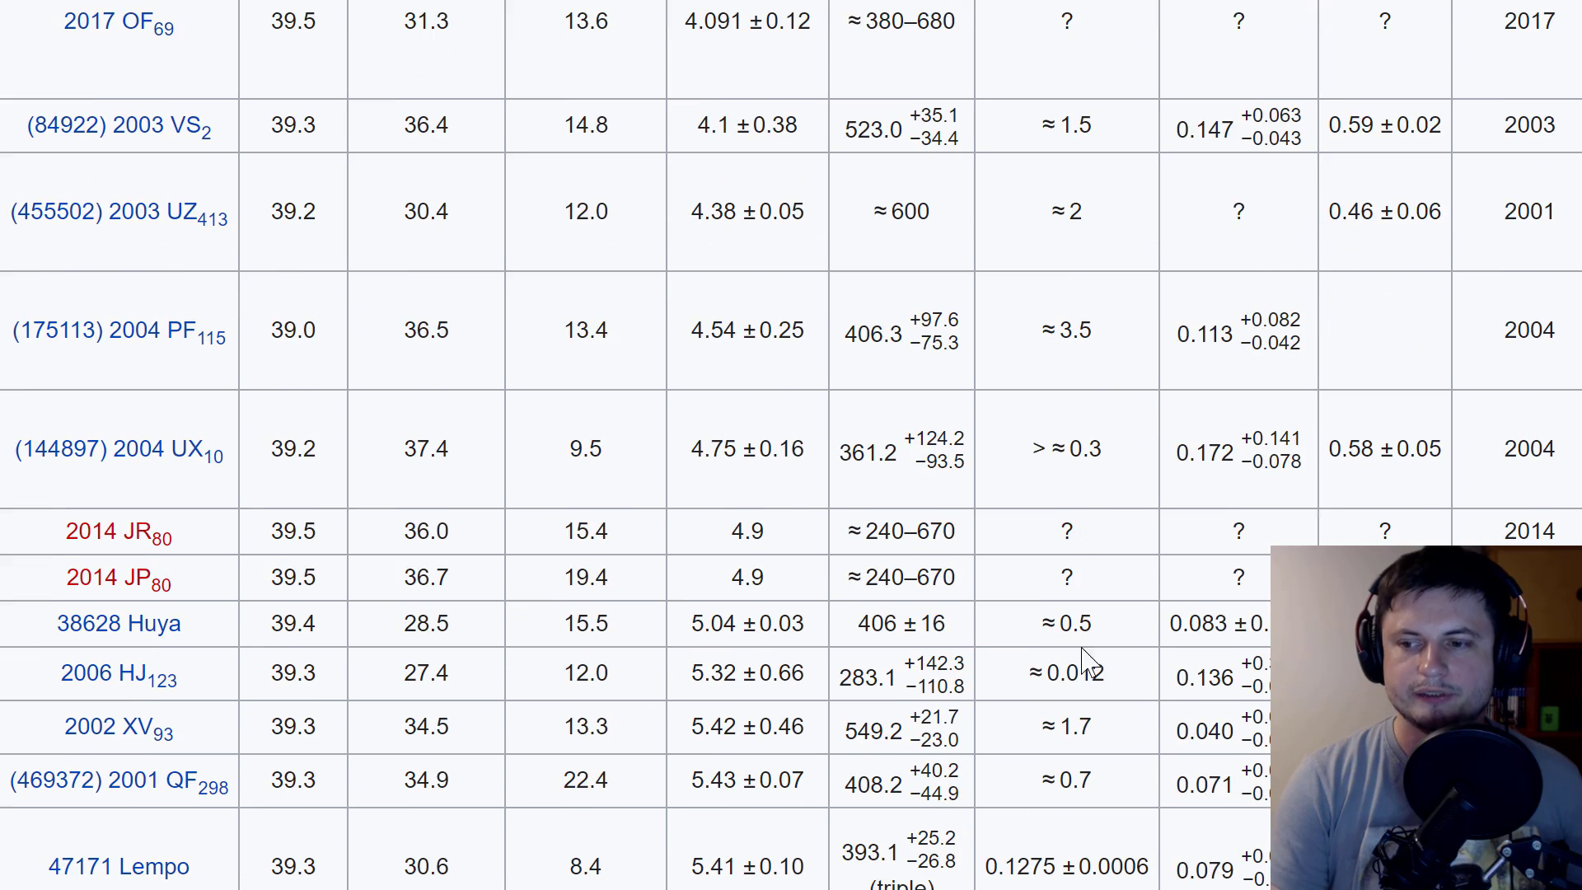
scroll(1081, 729, "down", 2)
scroll(1080, 727, "up", 4)
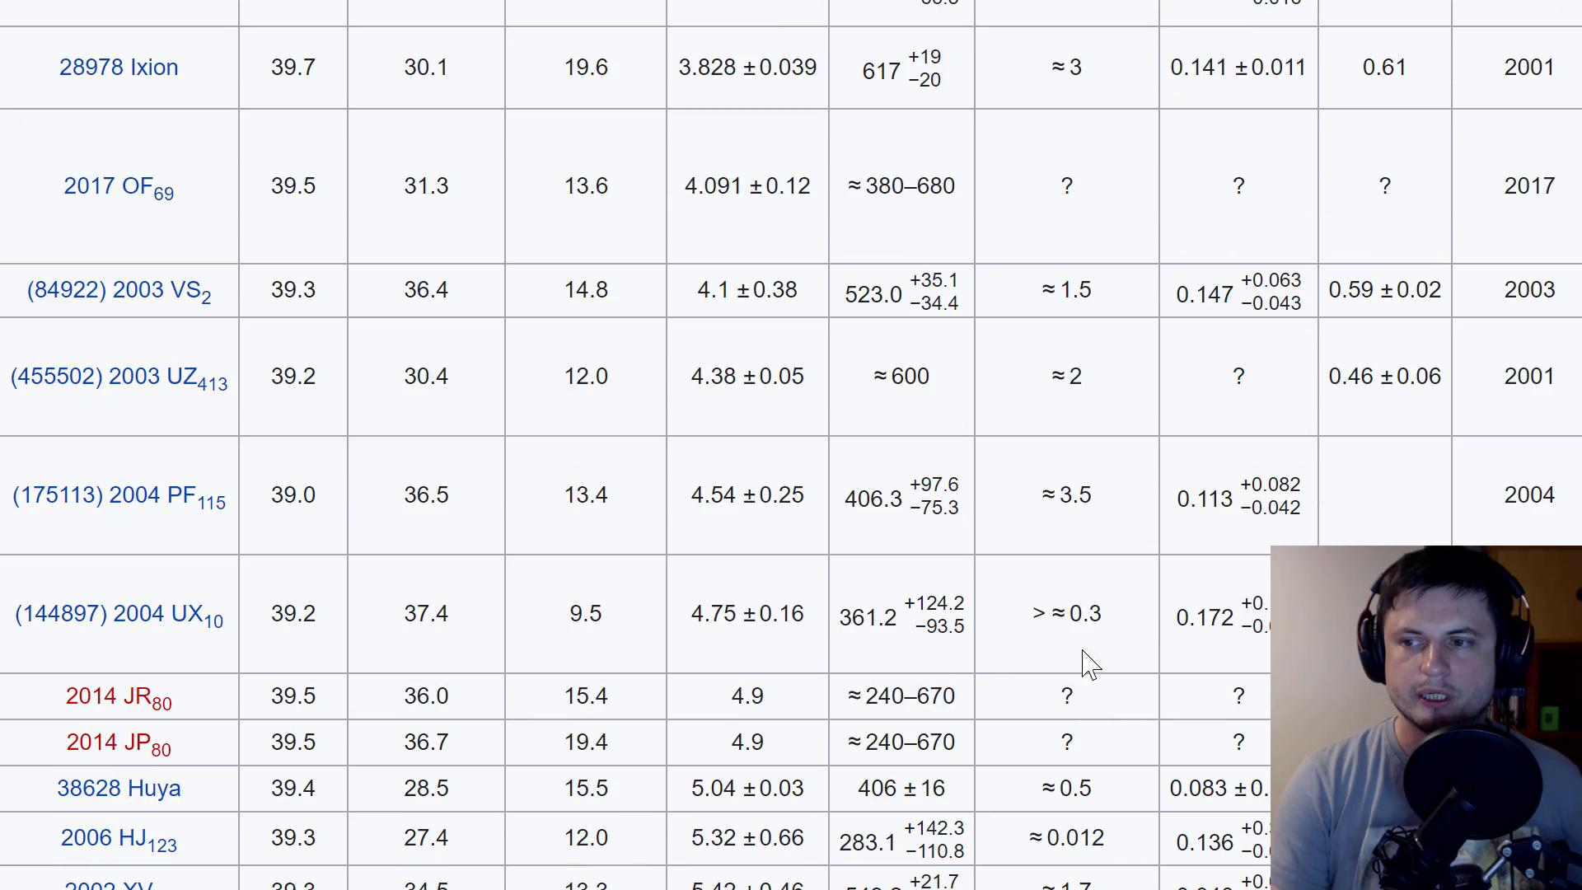
scroll(1079, 350, "up", 4)
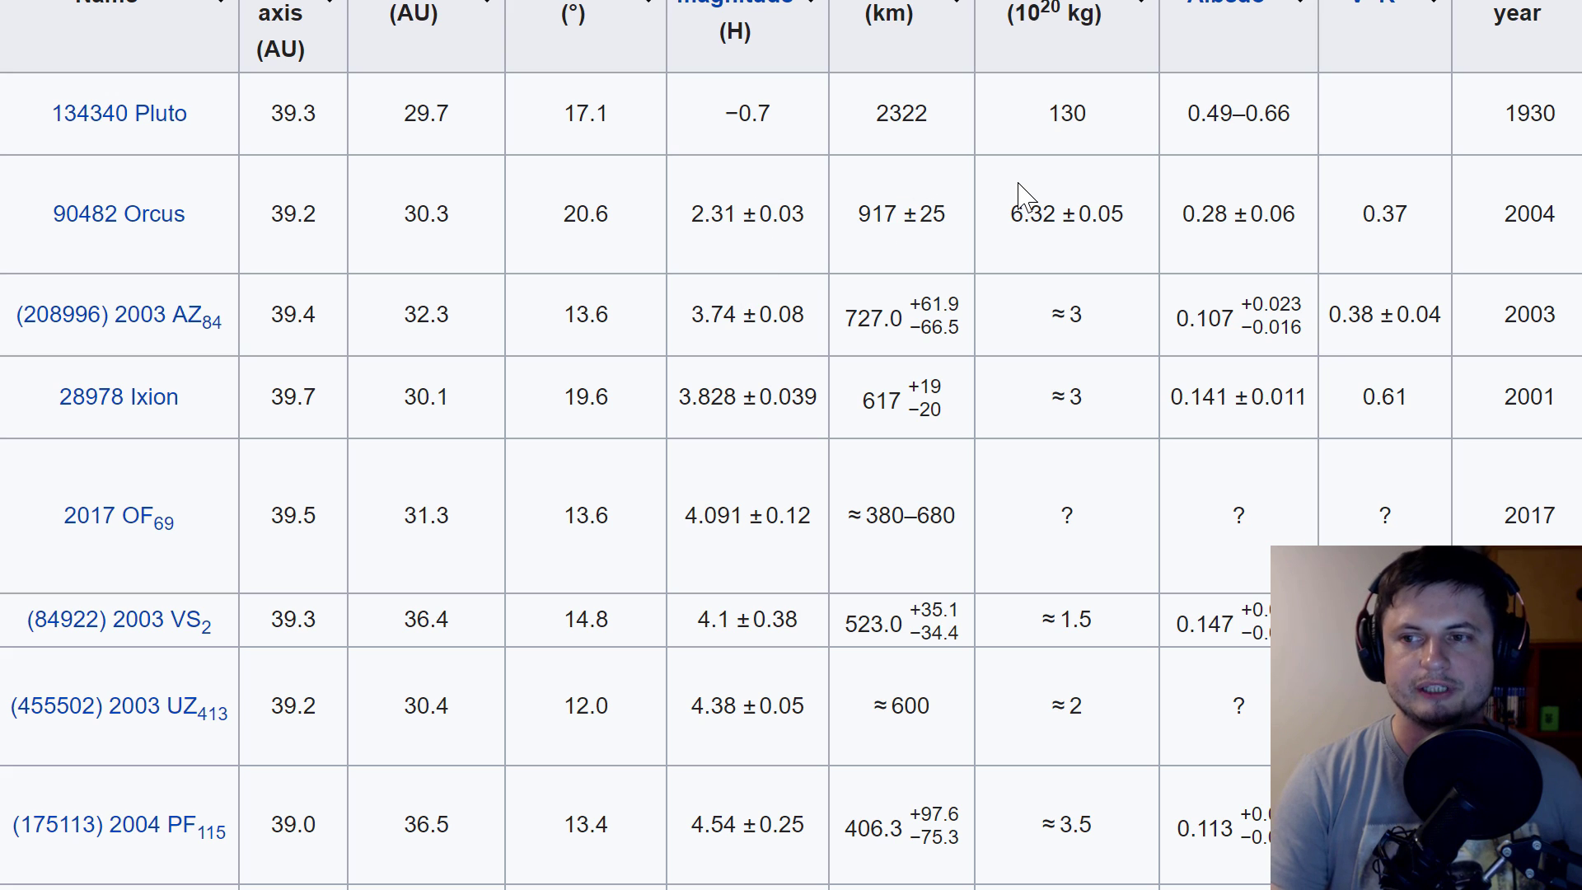
Step: Switch back to Universe Sandbox and focus on Neptune to examine its orbit against Pluto's at closer range
key("alt+Tab")
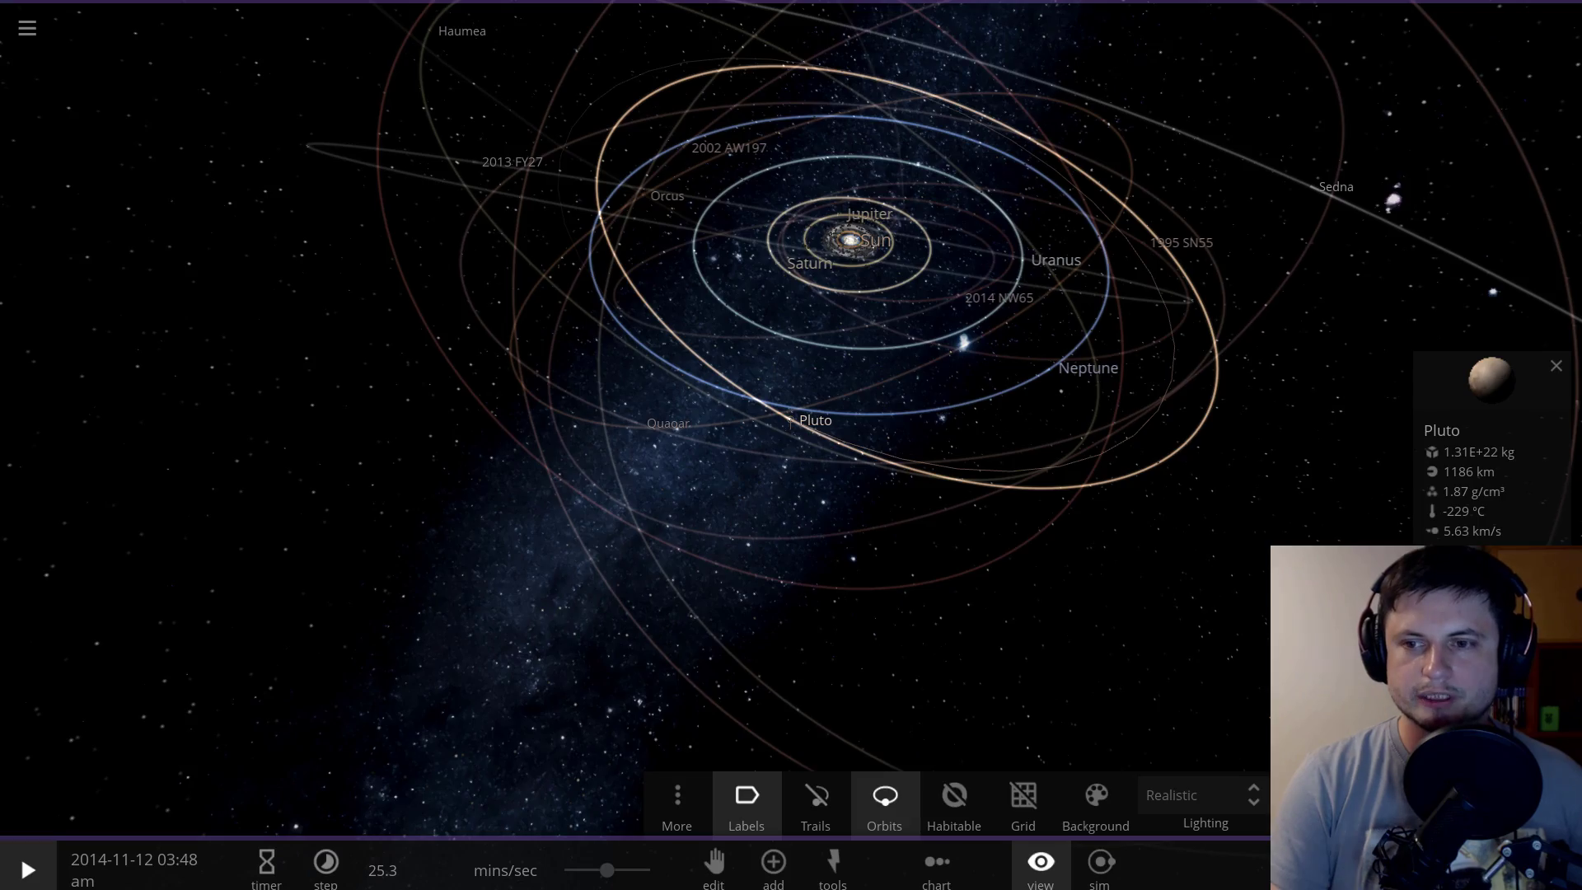
left_click_drag(992, 670, 848, 479)
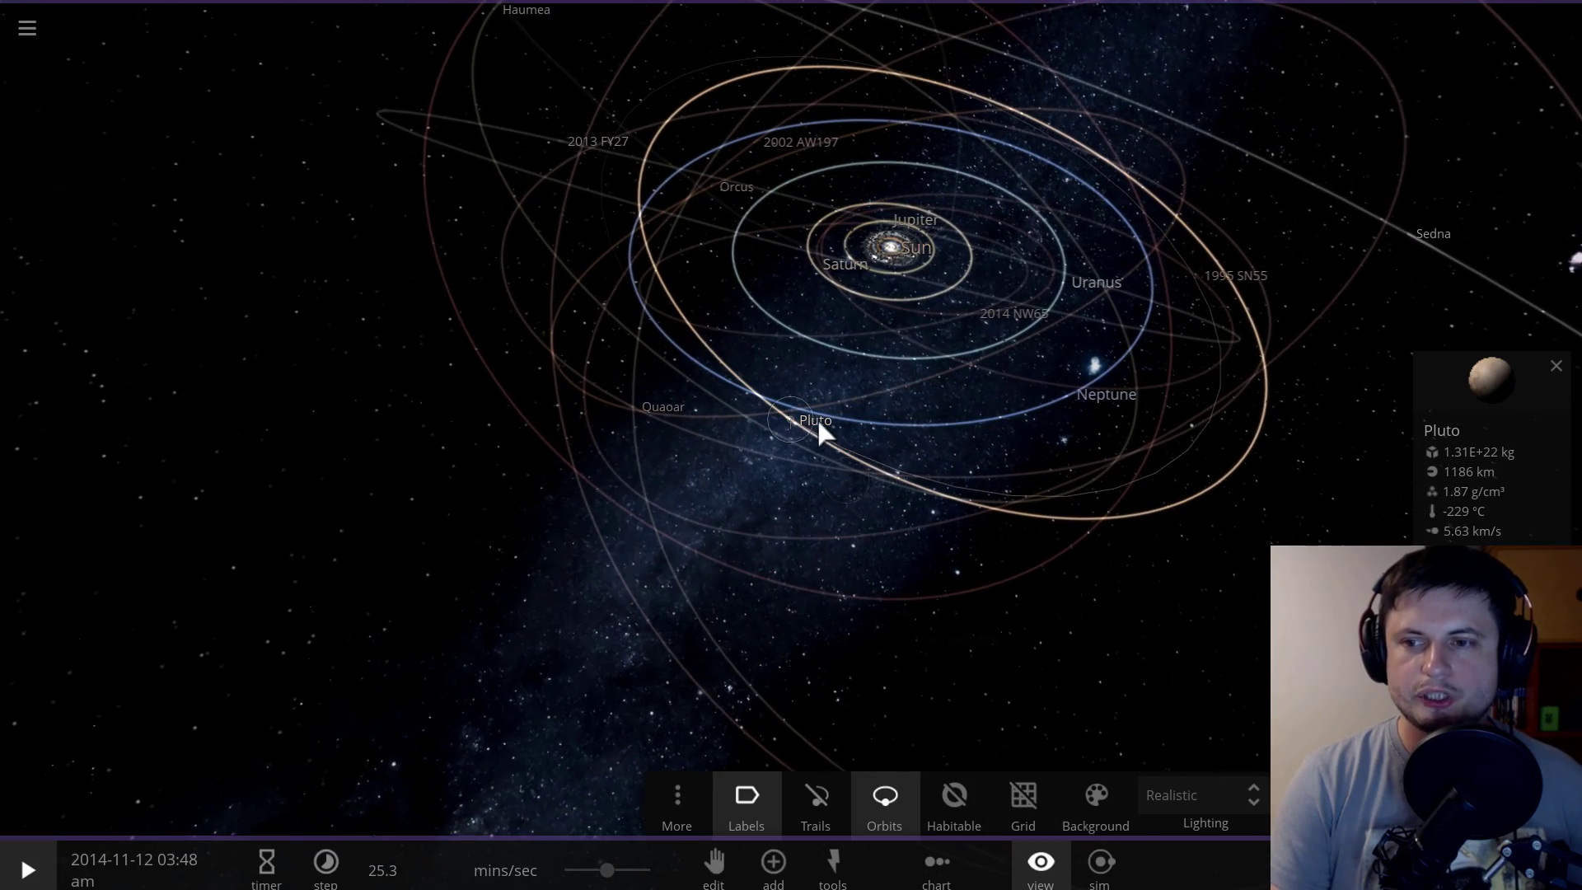
left_click_drag(865, 410, 1082, 488)
left_click(1083, 491)
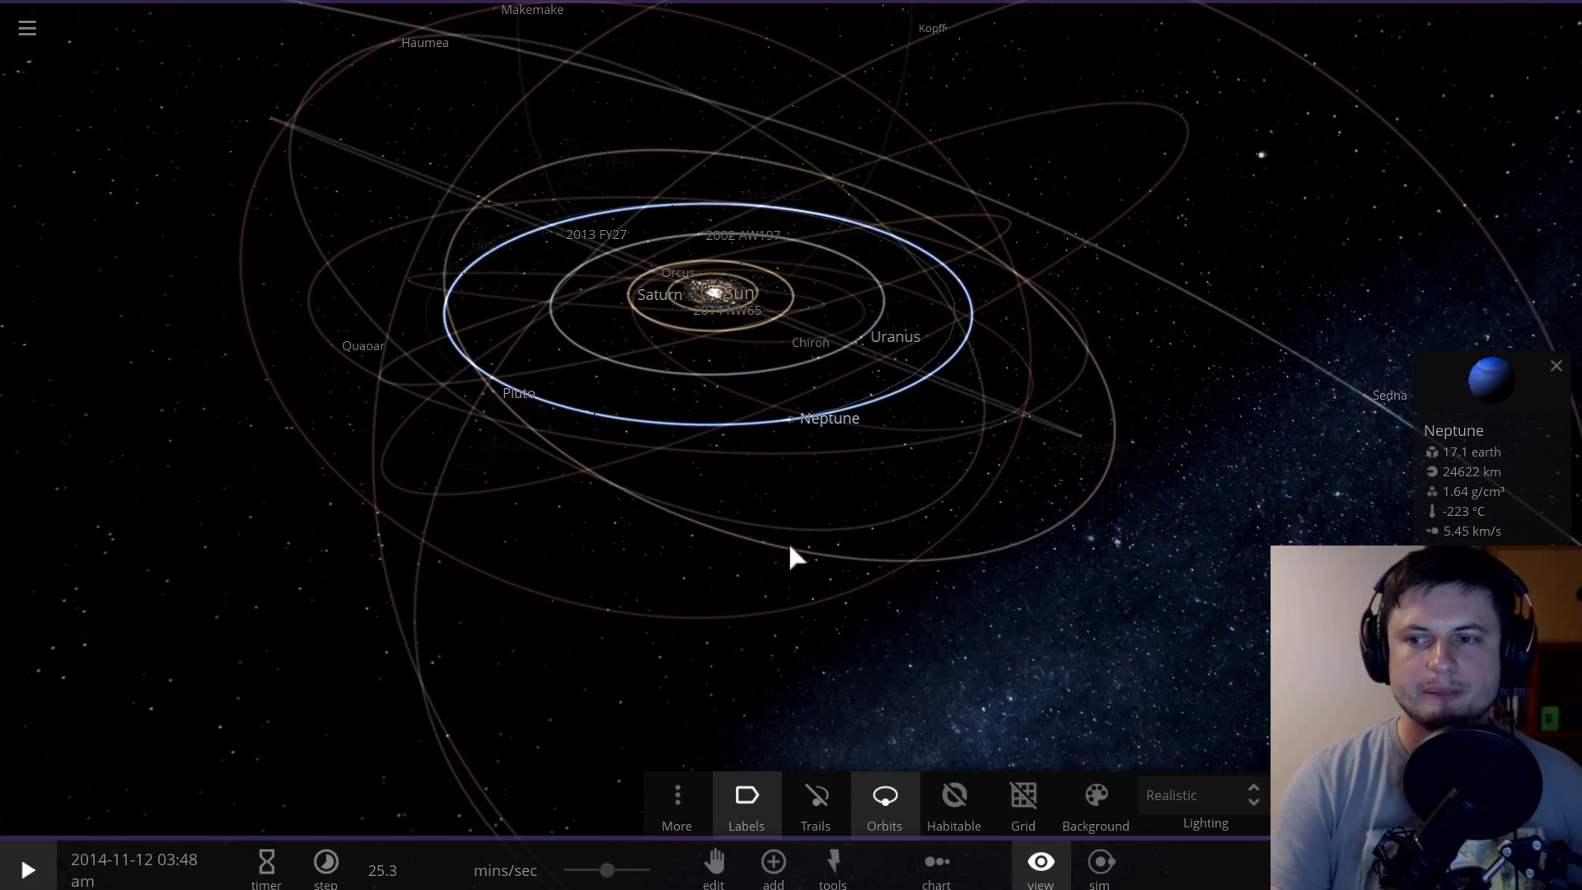
scroll(822, 453, "up", 5)
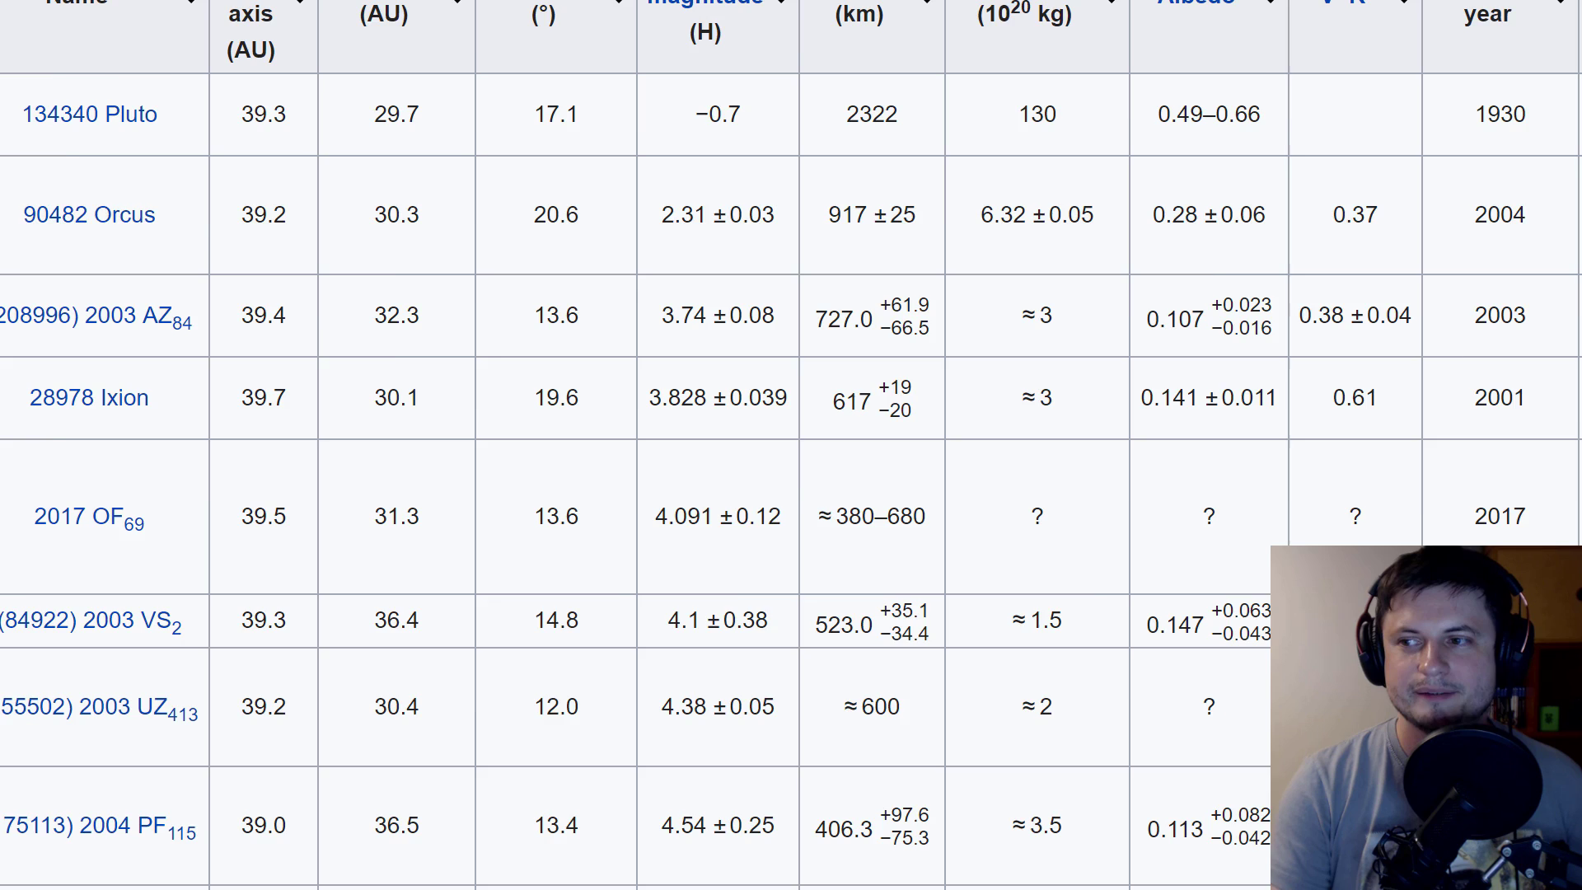
Step: Review the web table's object data and its discoverer column, marking part of the first discoverer's name in the Orcus row
scroll(1323, 7, "down", 1)
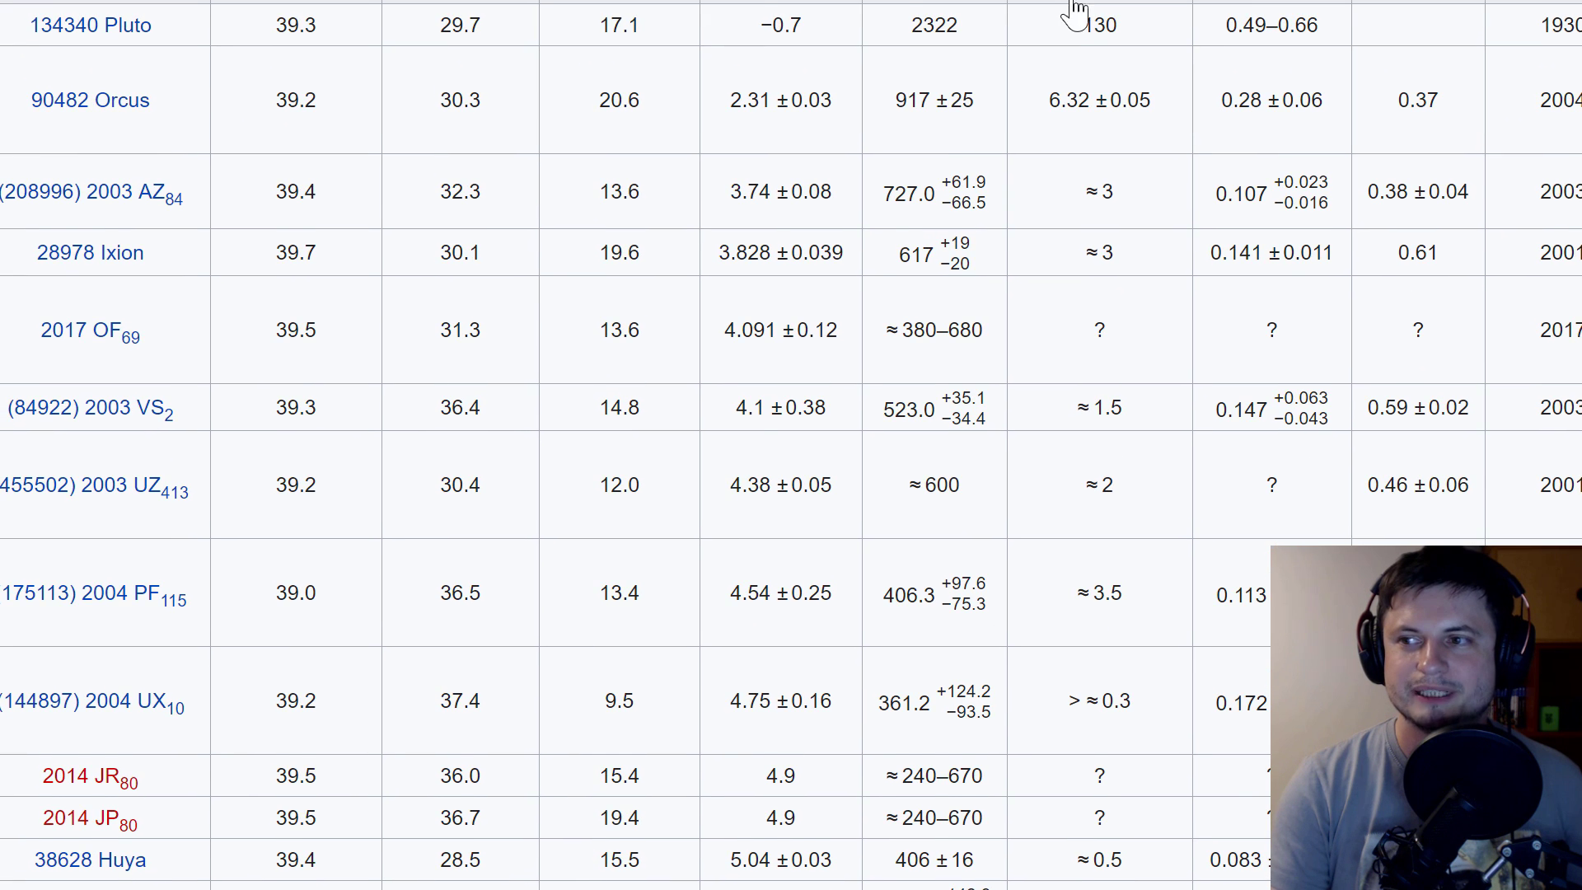
scroll(1068, 7, "down", 1, "ctrl")
scroll(873, 14, "up", 2)
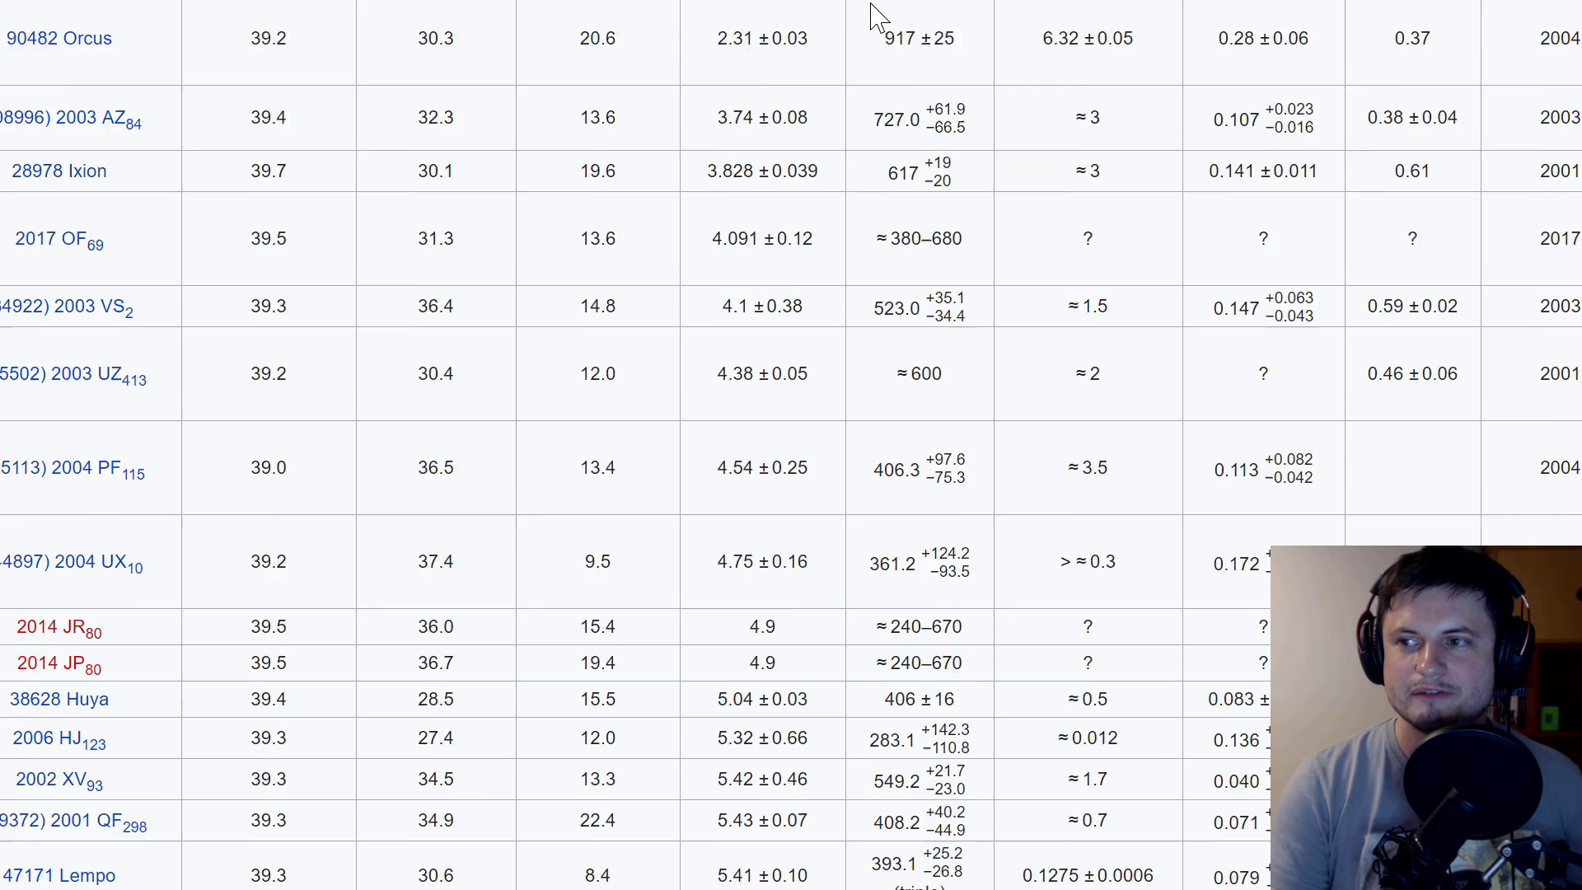
scroll(1458, 96, "up", 1, "ctrl")
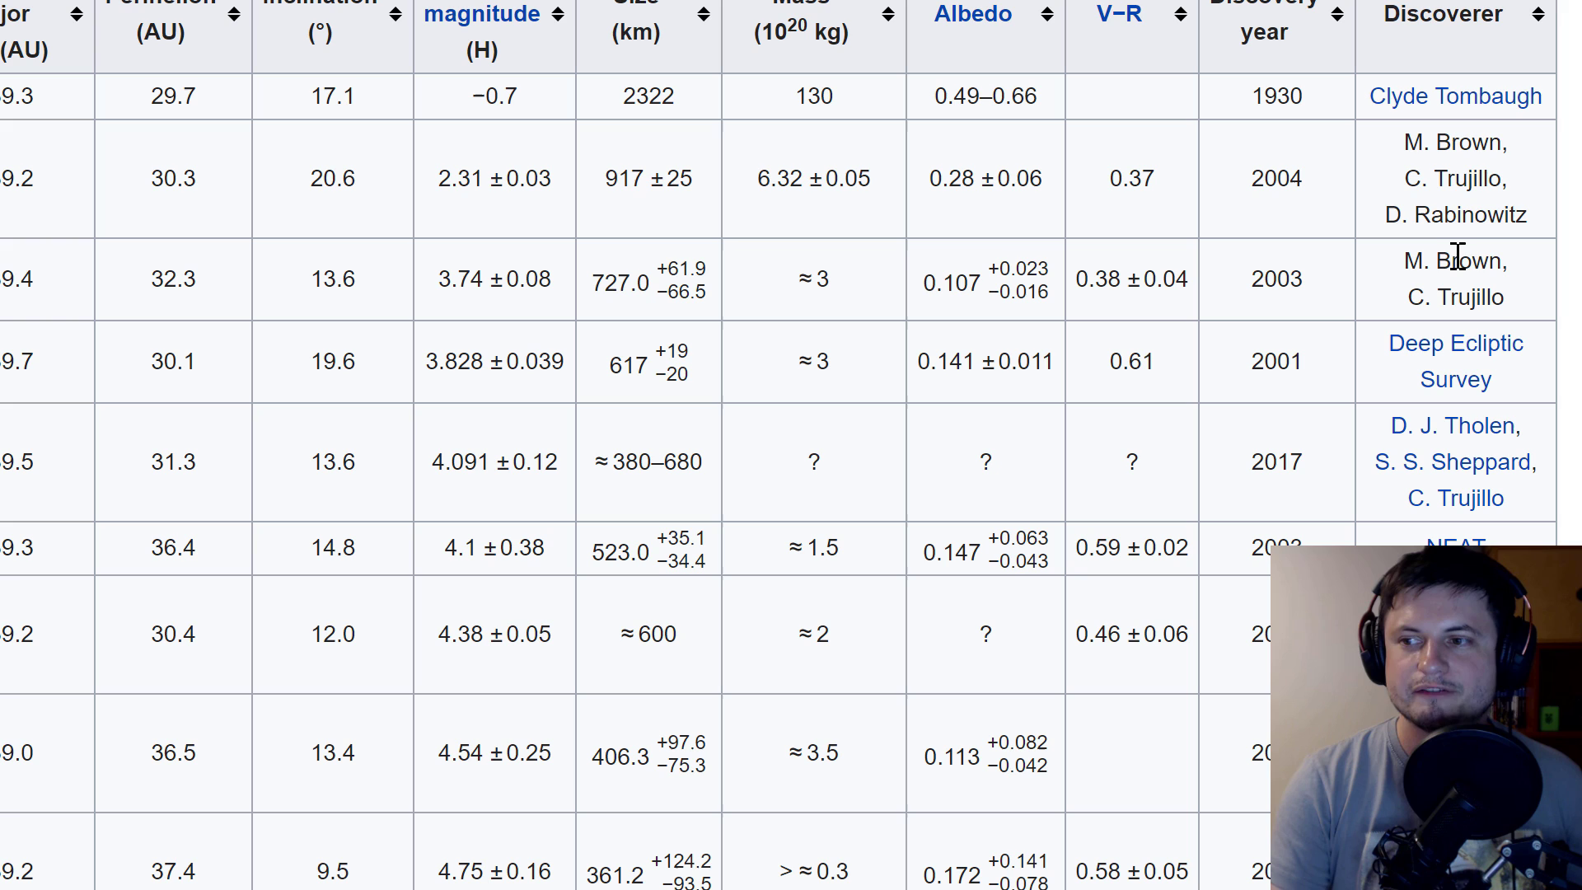
left_click_drag(1454, 258, 1470, 257)
left_click_drag(1460, 151, 1487, 154)
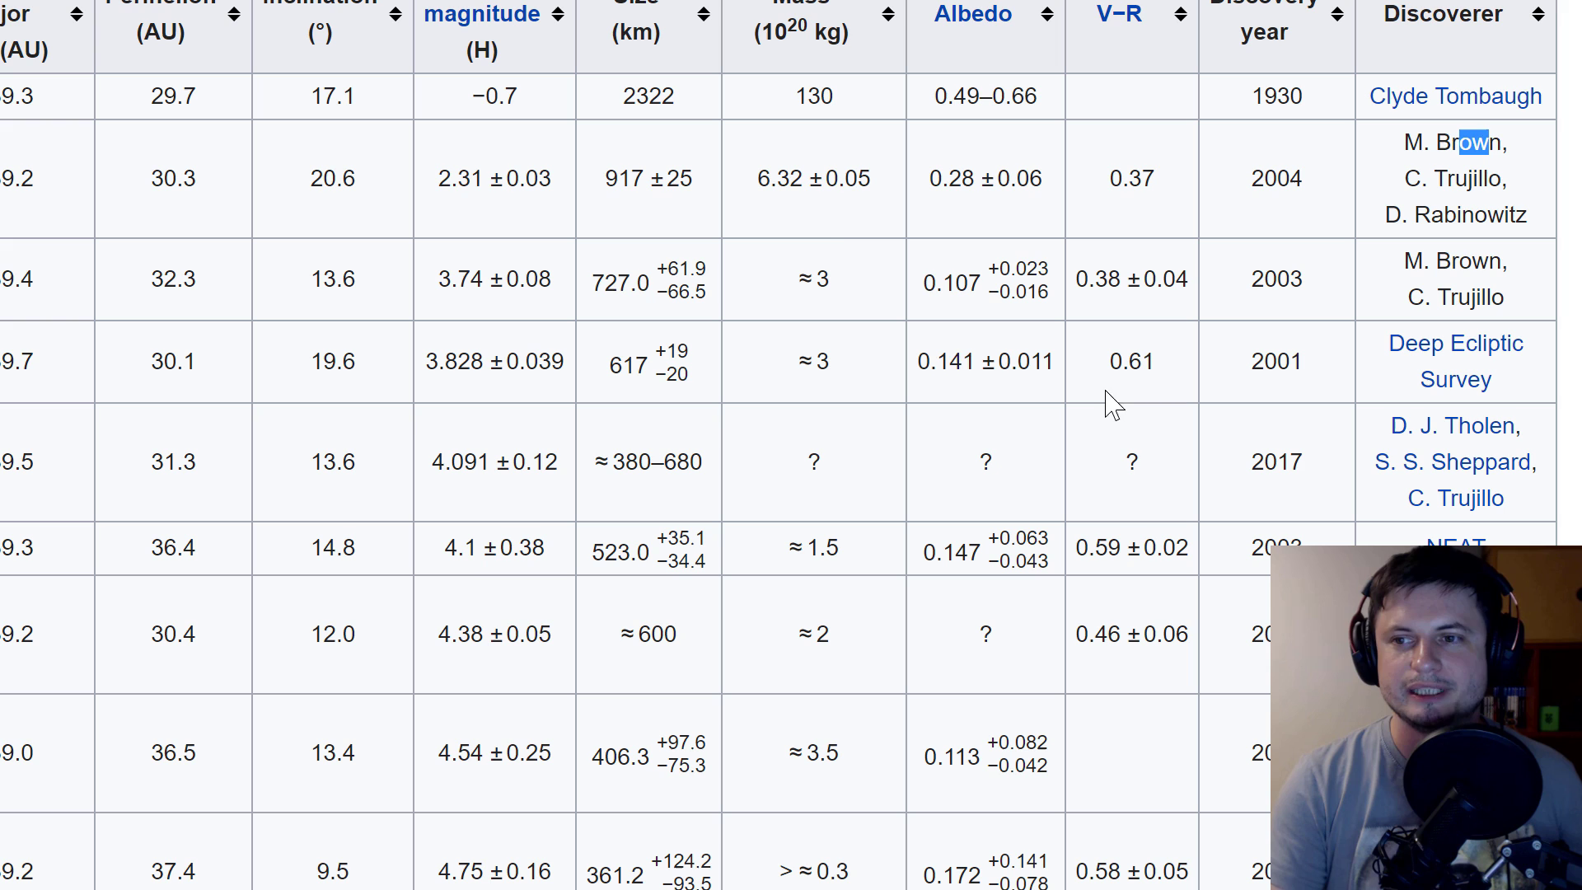
left_click(832, 233)
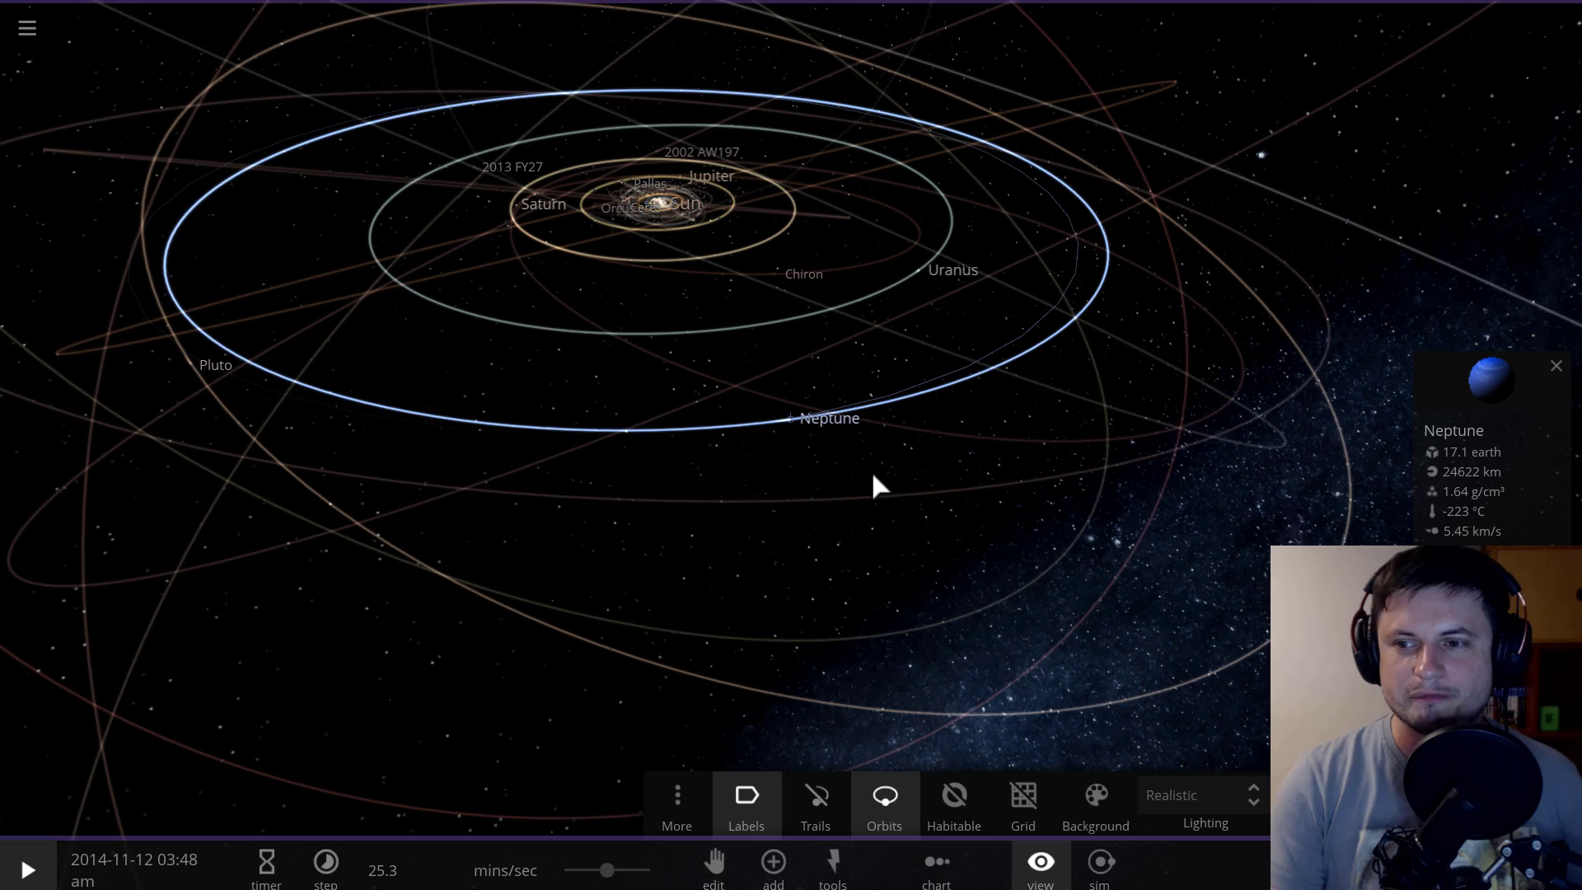
Step: Focus on Pluto in the simulation and examine its tilted orbit relative to Neptune's from edge-on and wide views
double_click(213, 362)
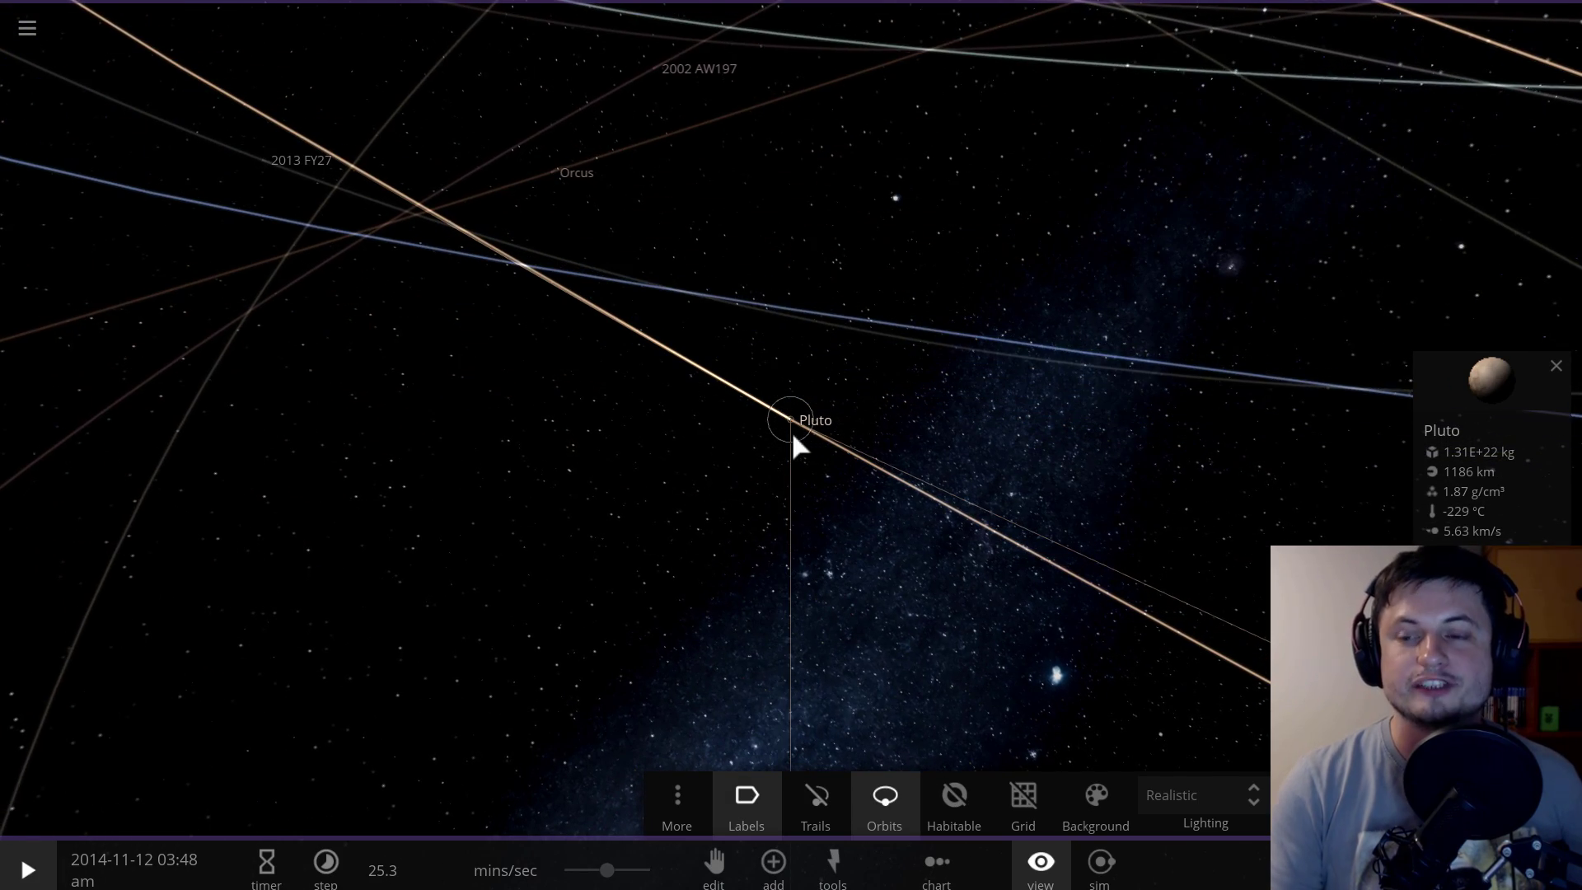
left_click_drag(773, 434, 1146, 394)
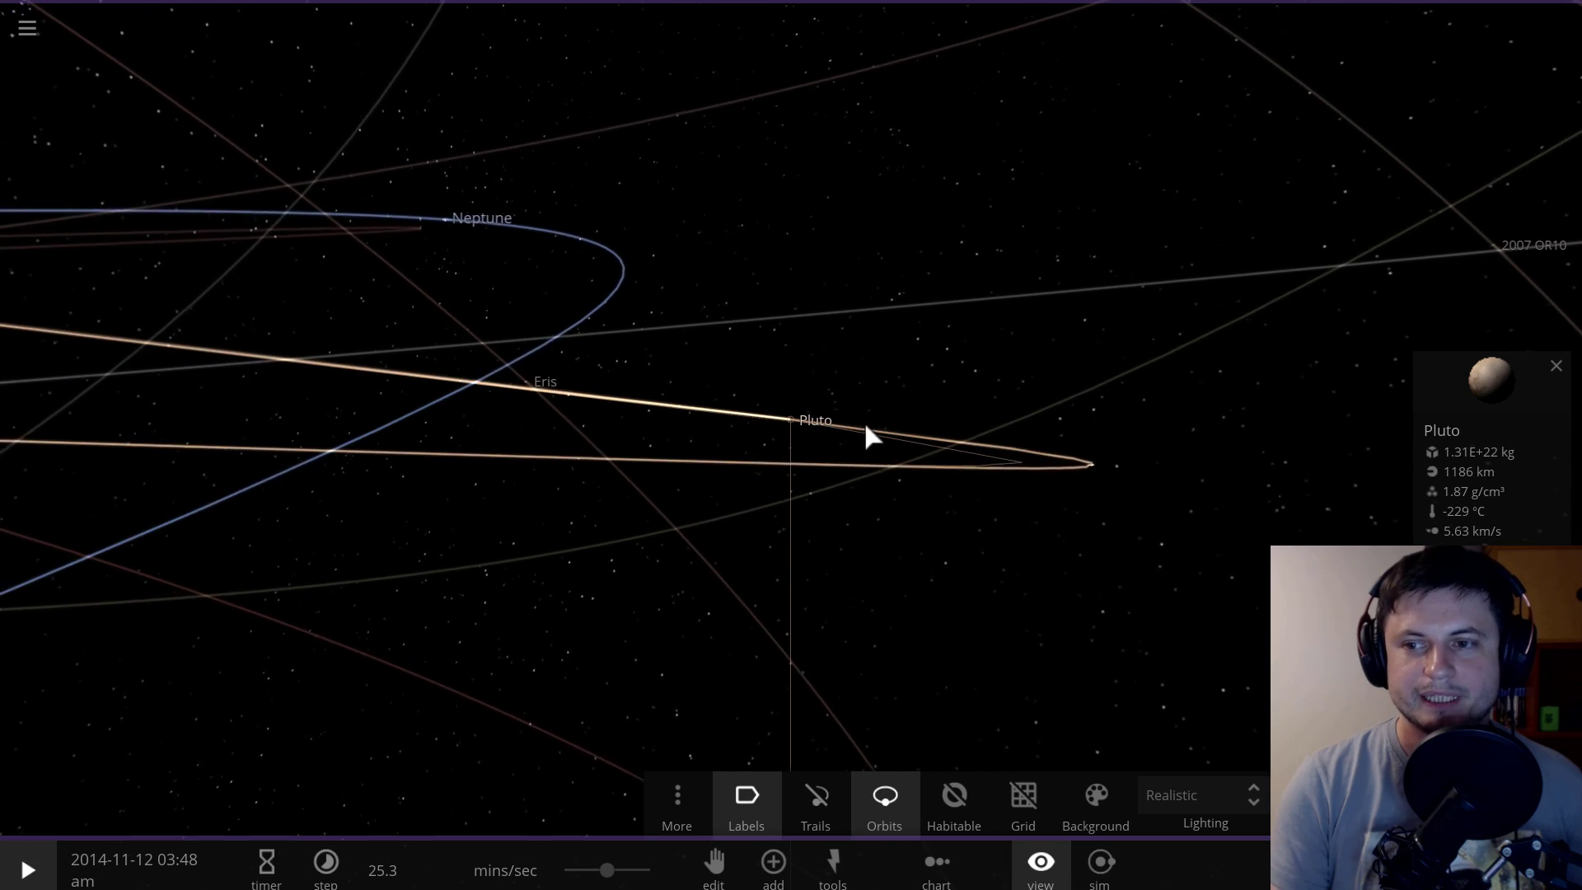
scroll(793, 427, "up", 2)
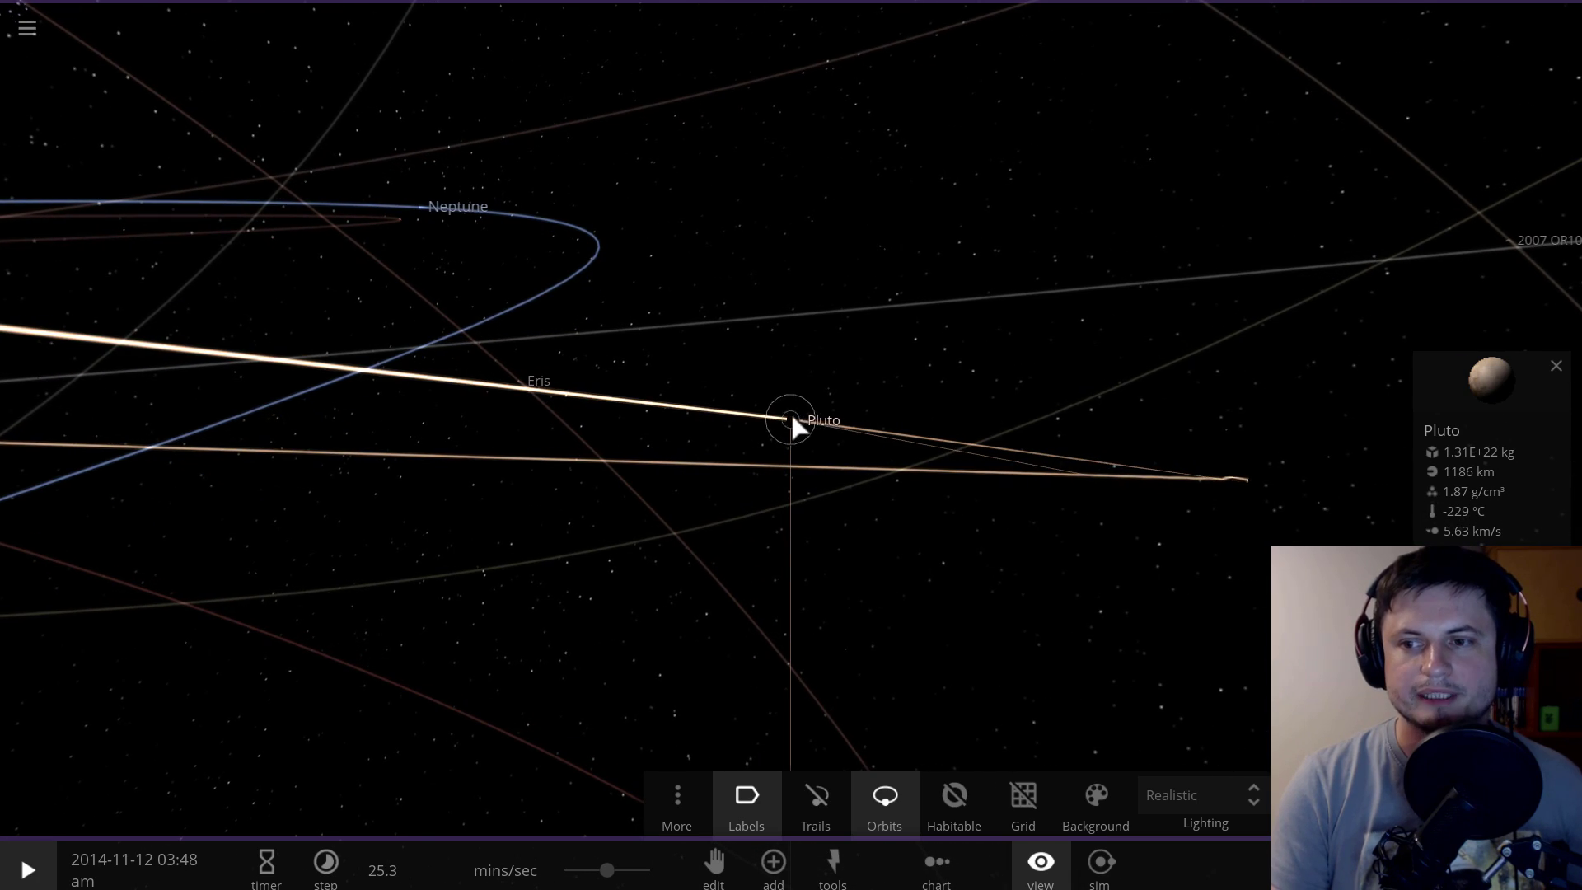
left_click_drag(796, 418, 734, 325)
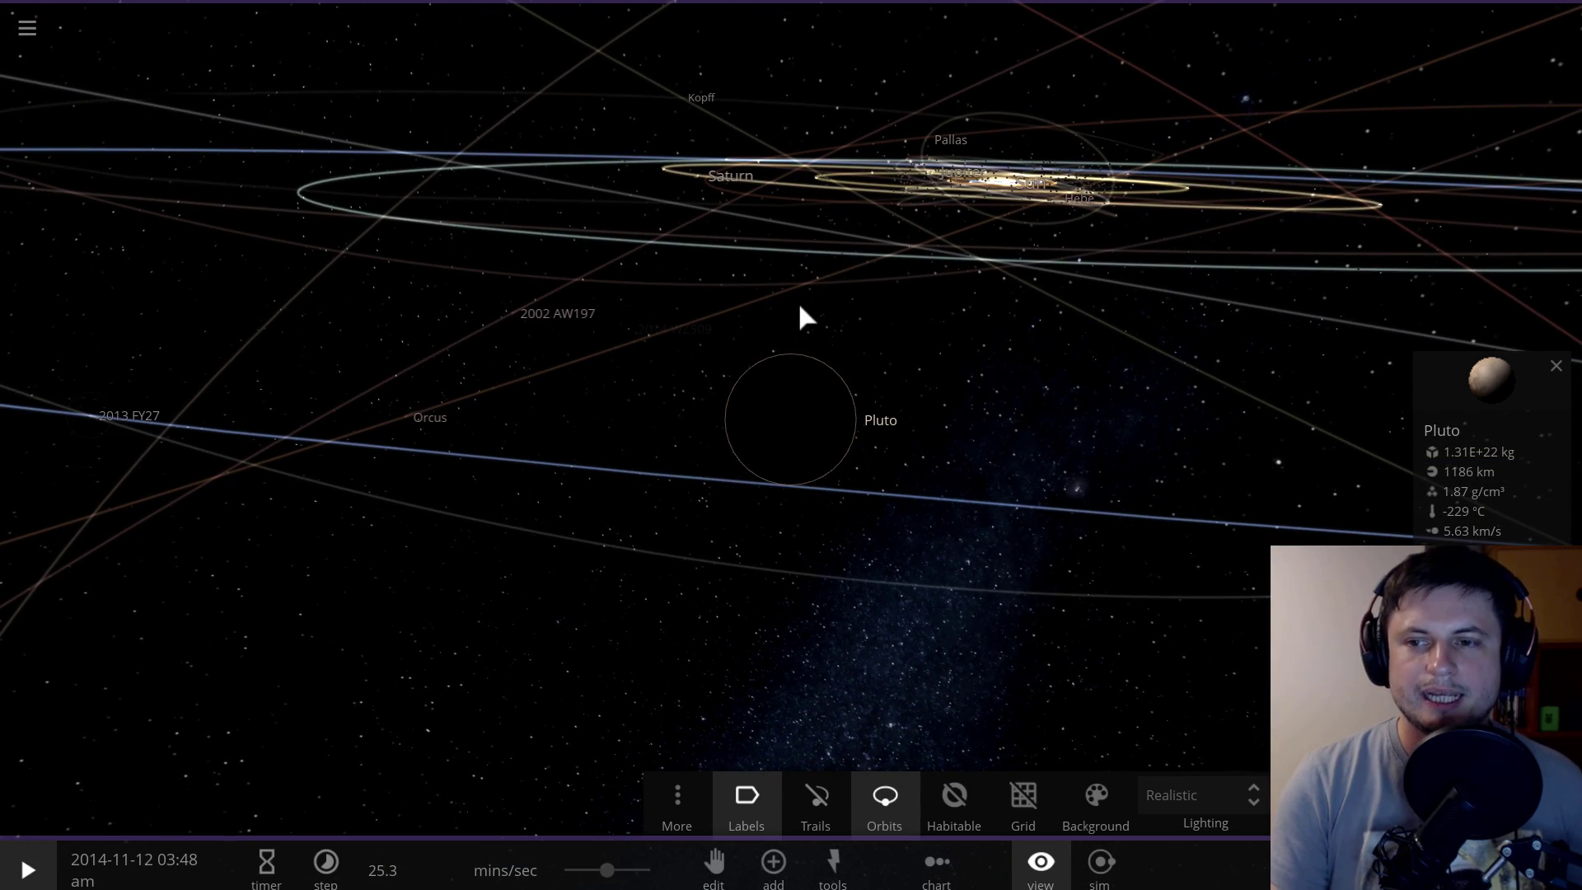
scroll(801, 315, "down", 2)
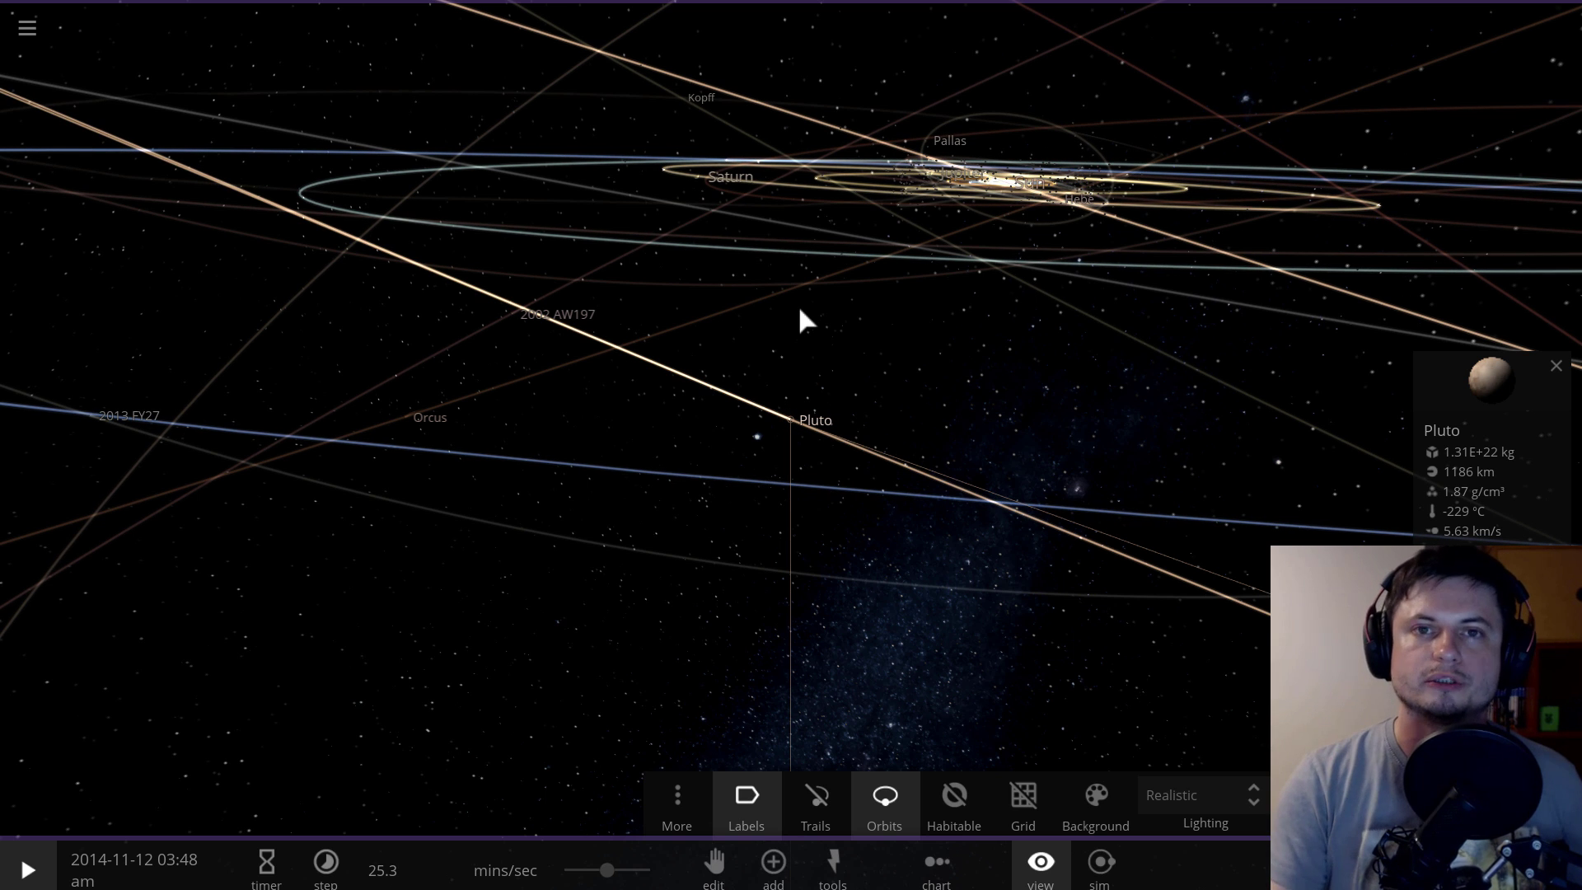
left_click_drag(800, 310, 777, 453)
scroll(832, 436, "down", 4)
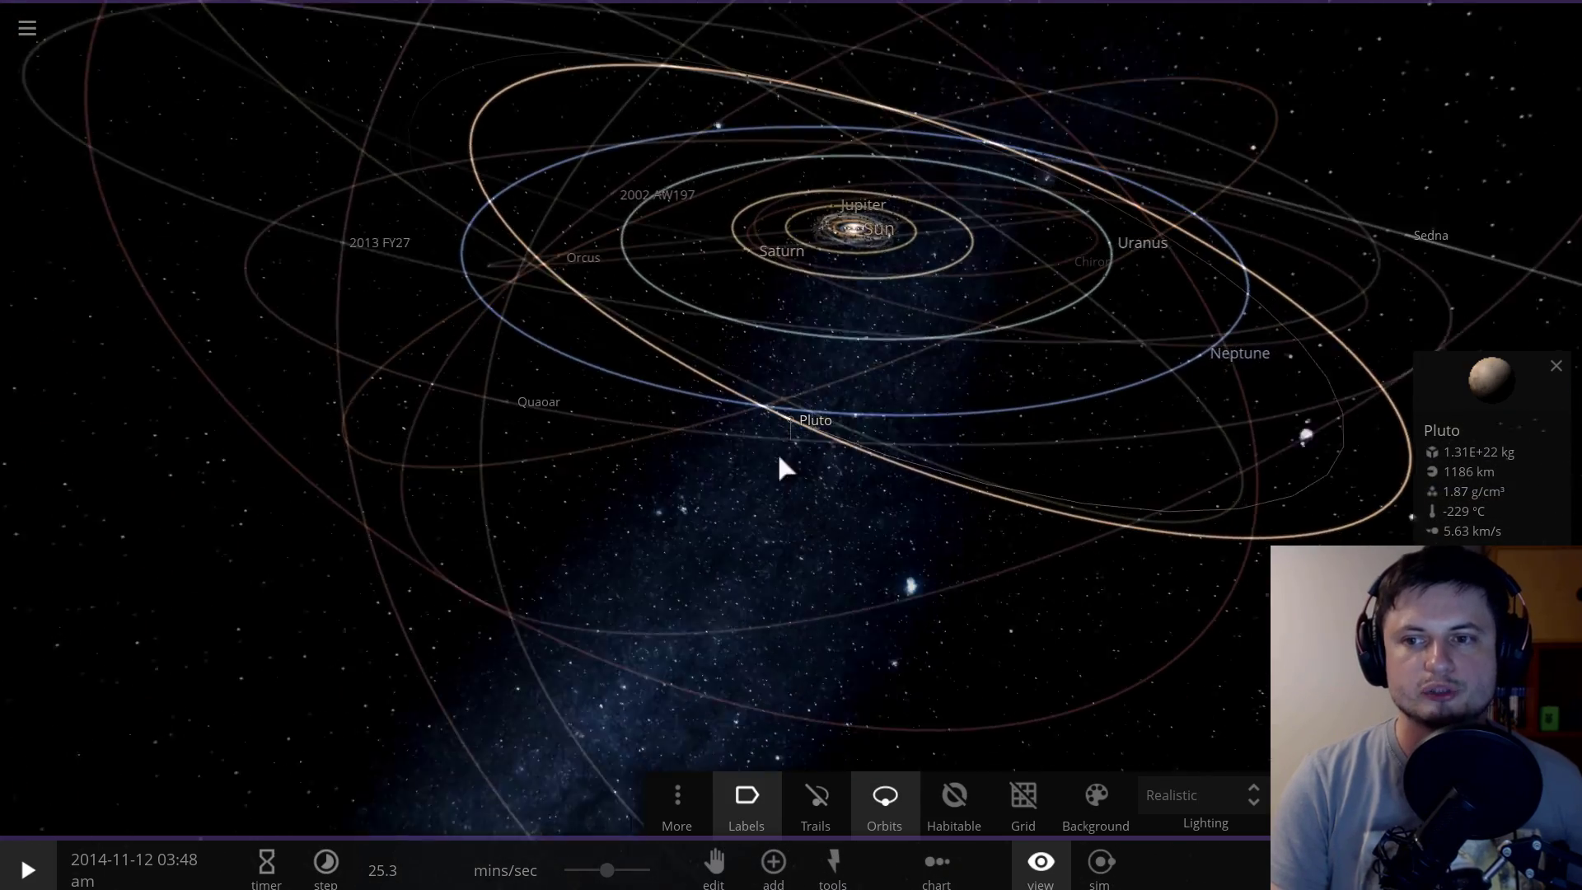
Step: Select Orcus, Pluto and Orcus again to compare their opposing orbital tilts around Neptune's orbit
left_click(600, 206)
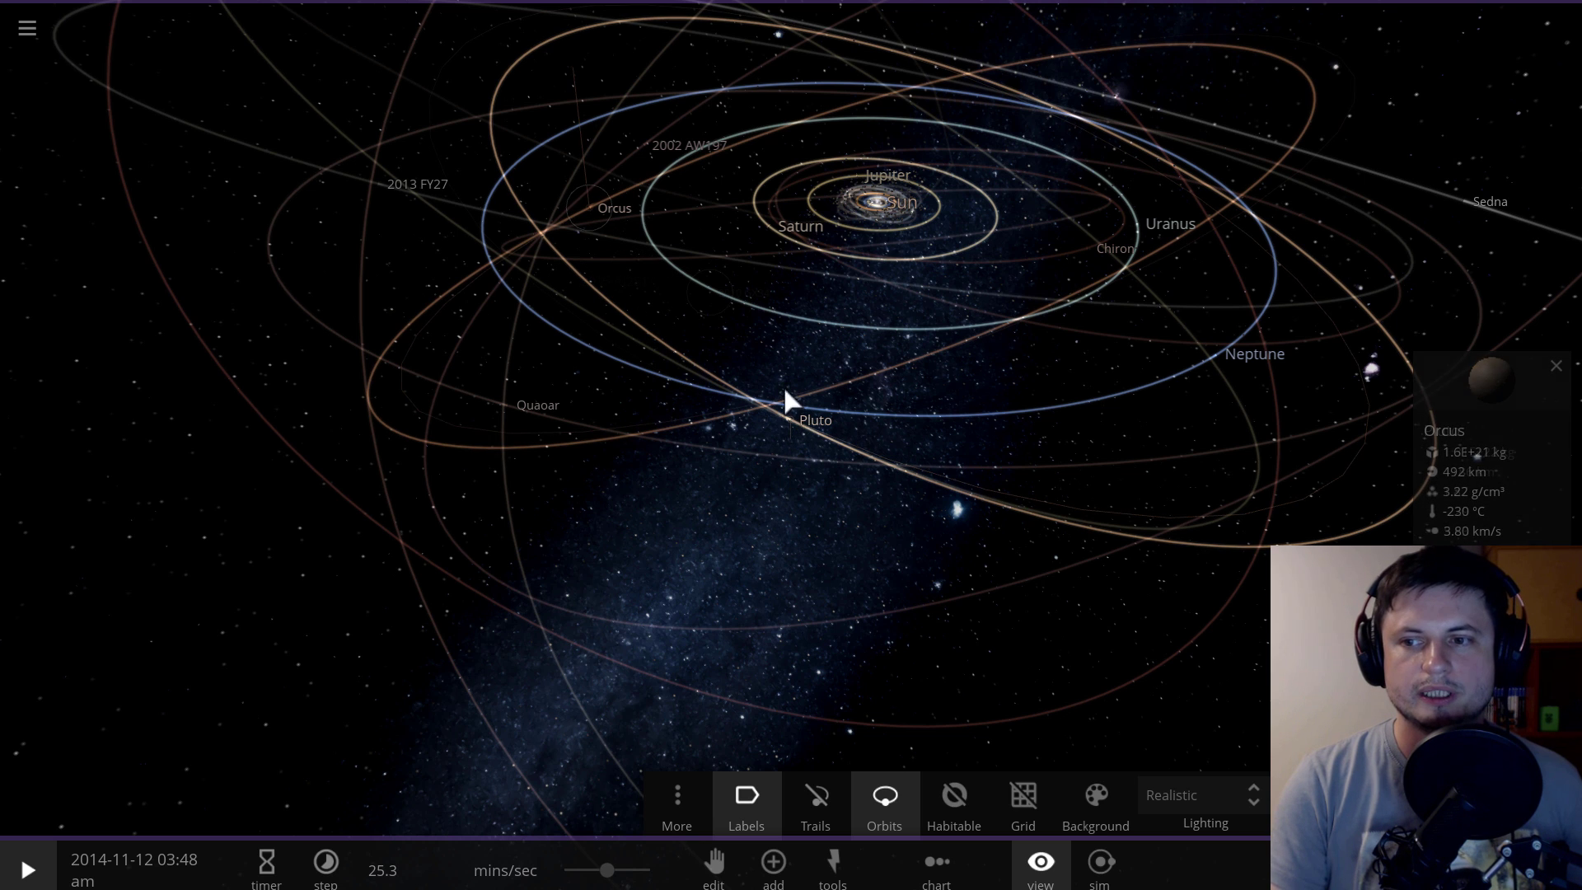
left_click(801, 428)
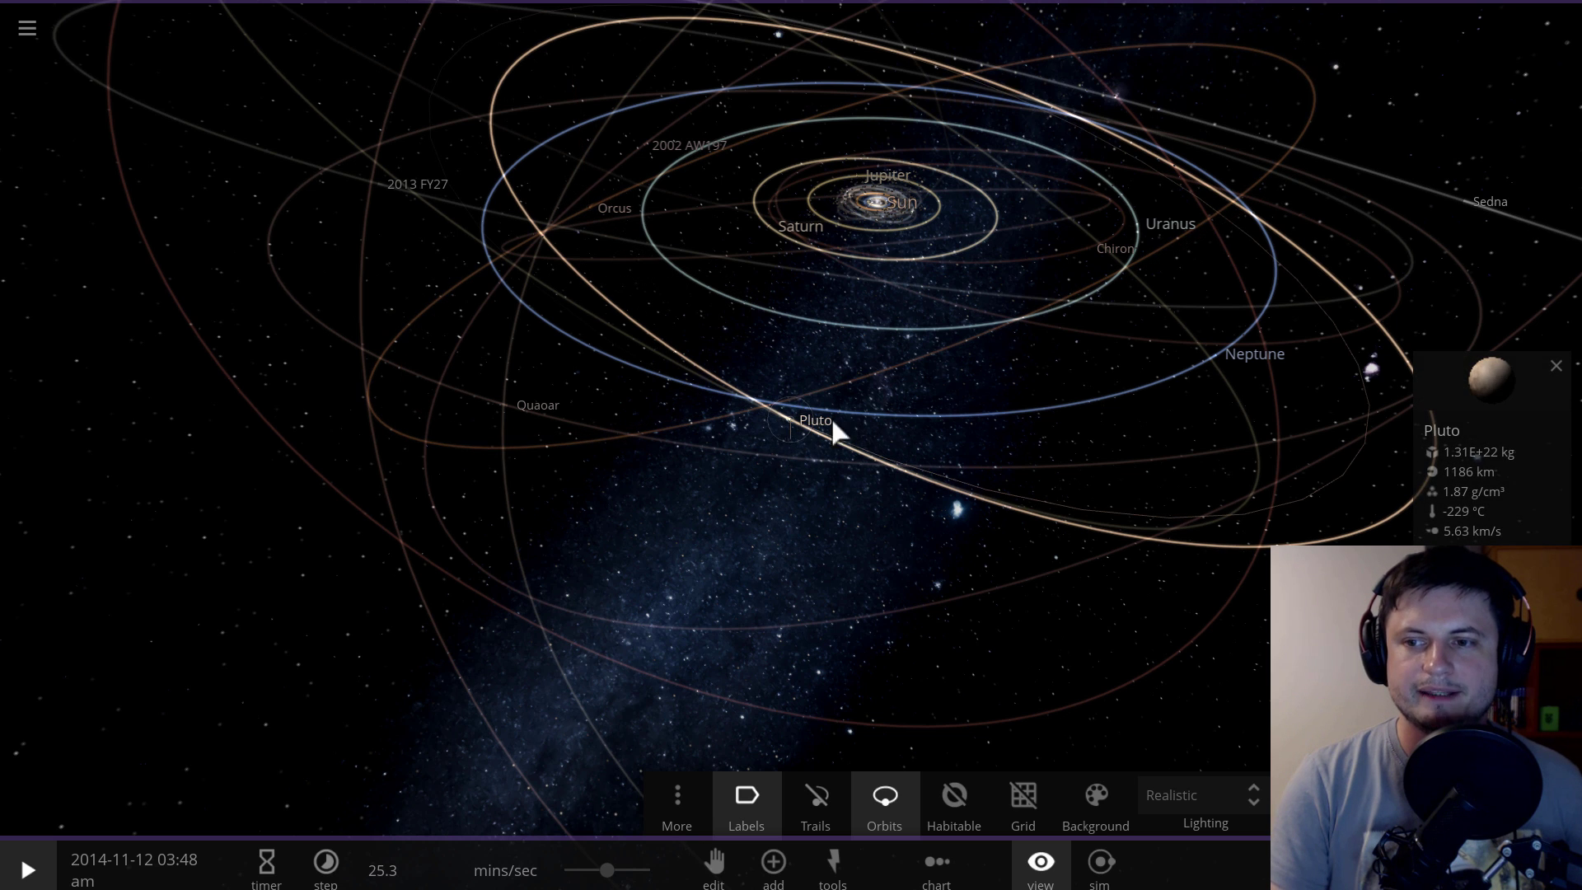
left_click(609, 212)
left_click_drag(666, 256, 684, 274)
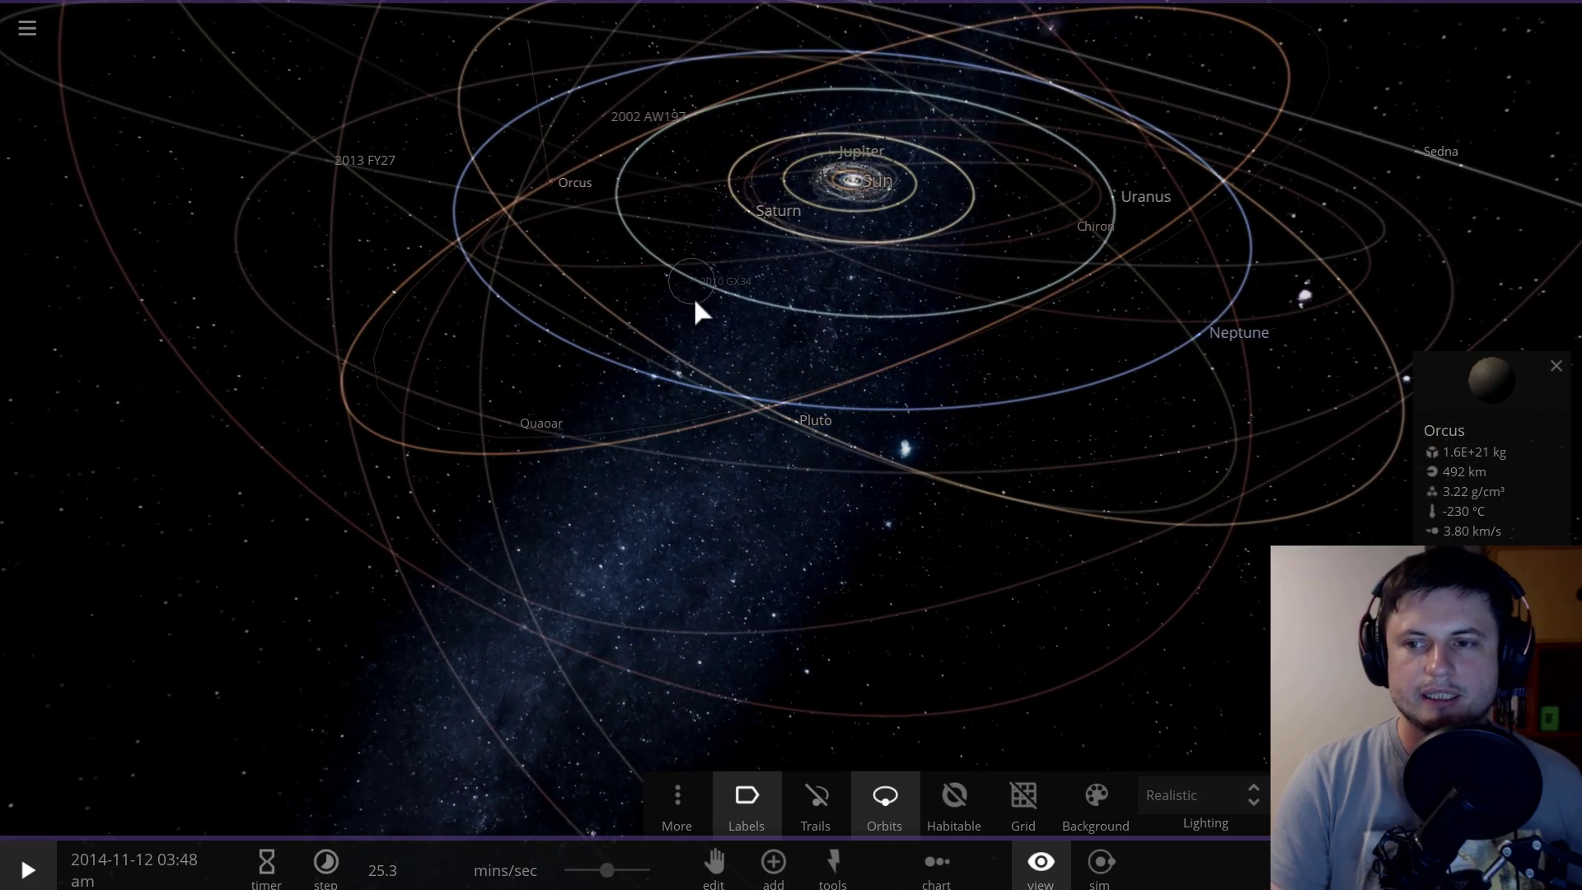
Step: Focus on Pluto and examine its highlighted orbit where it passes near Neptune's and Orcus's orbits
left_click_drag(727, 351, 775, 414)
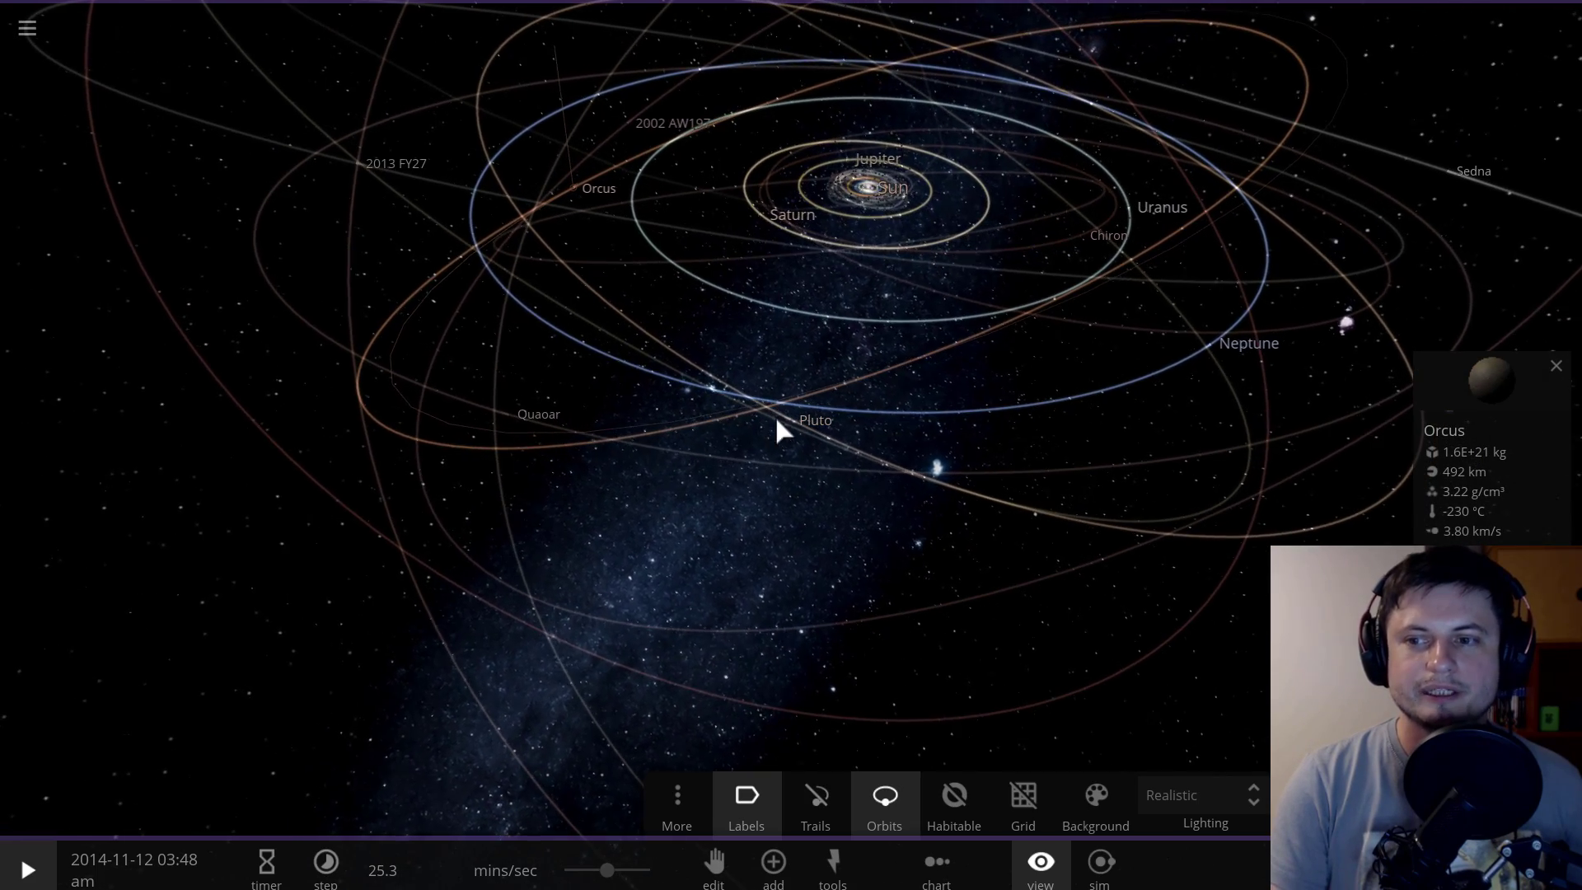
left_click(791, 420)
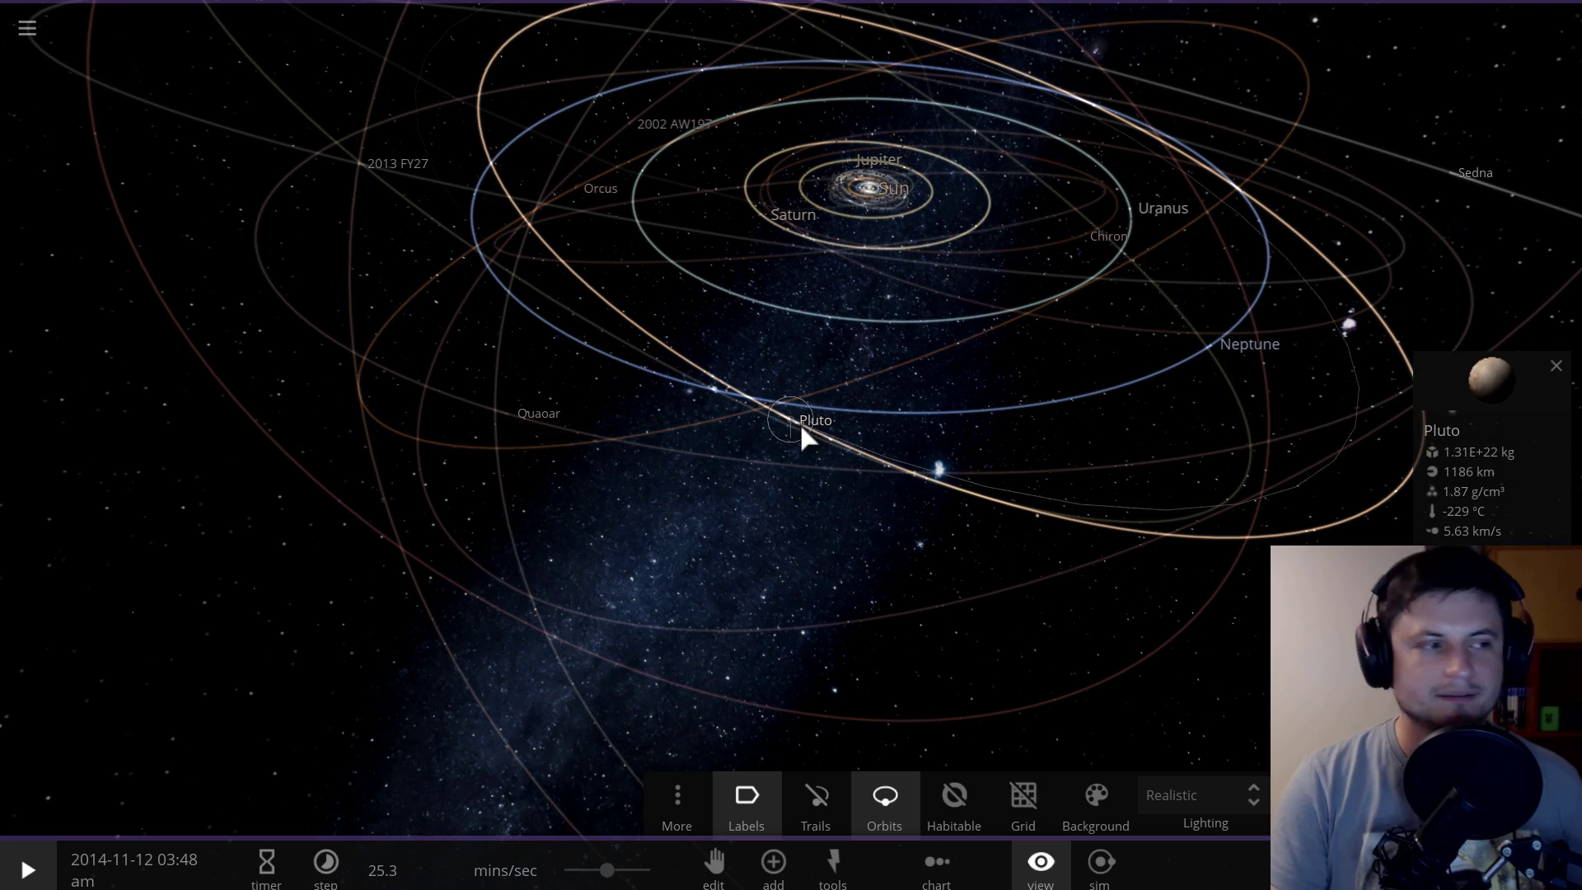
double_click(794, 422)
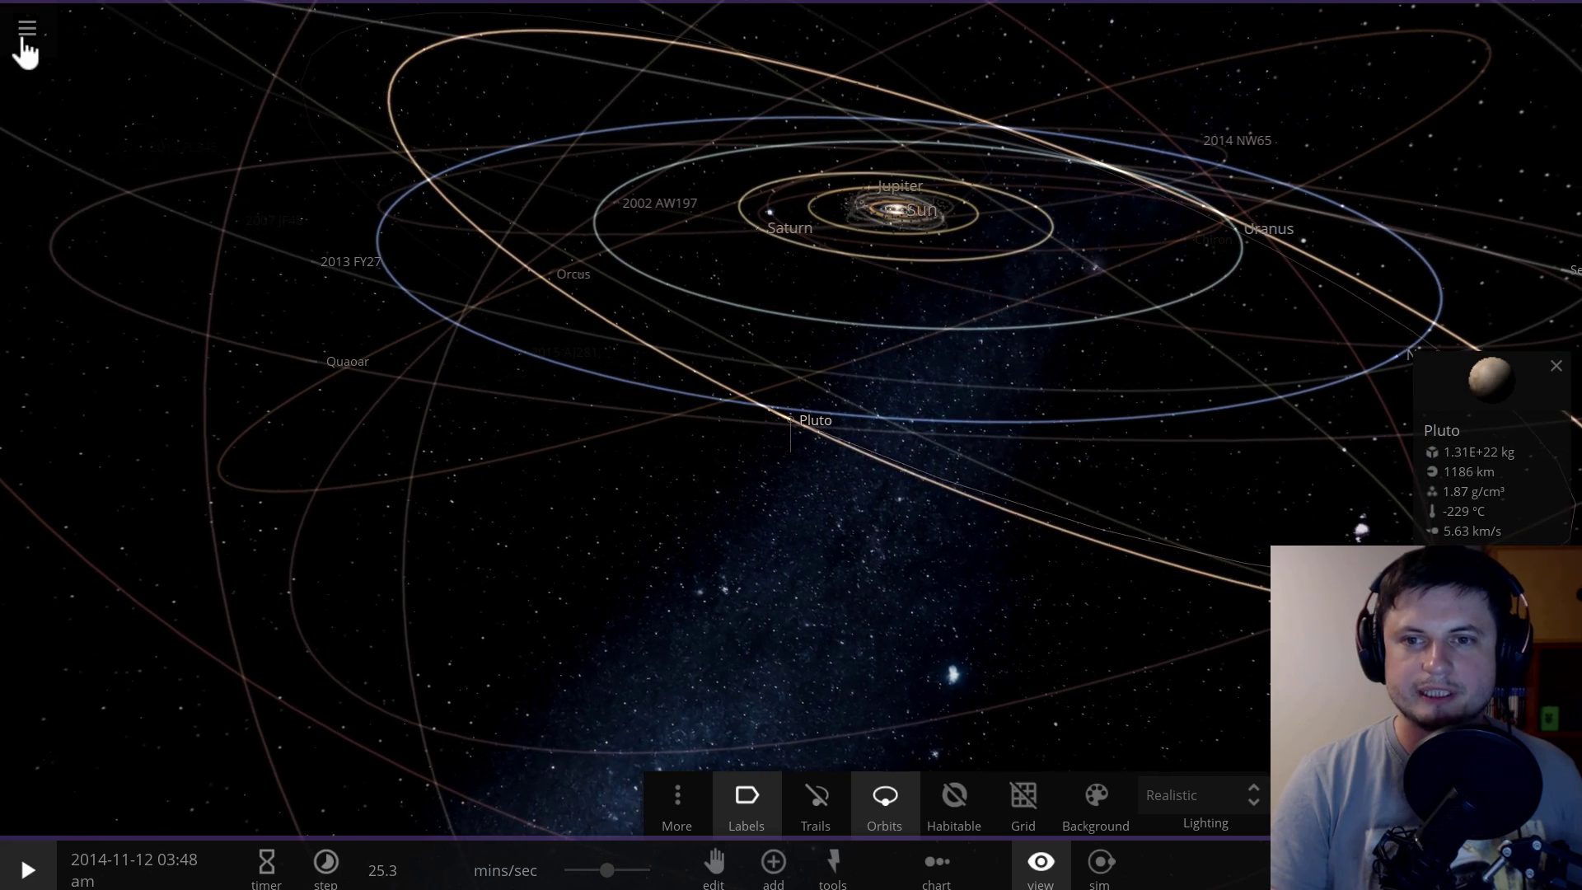
Step: Create a new empty simulation and start adding bodies to it for a size comparison with Pluto
left_click(26, 31)
left_click(24, 28)
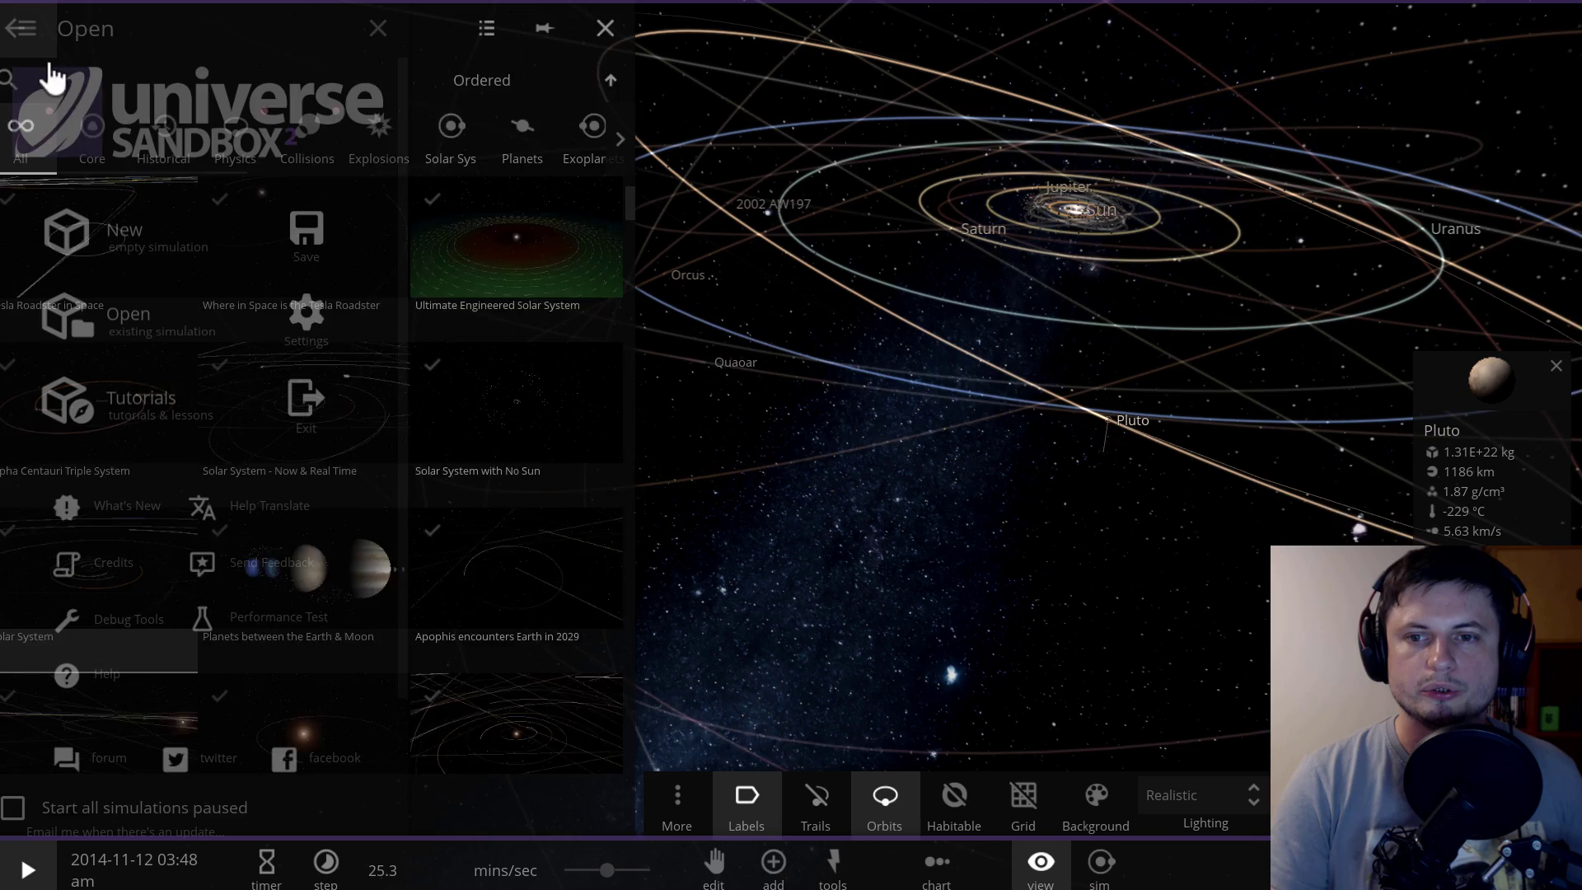
left_click(98, 239)
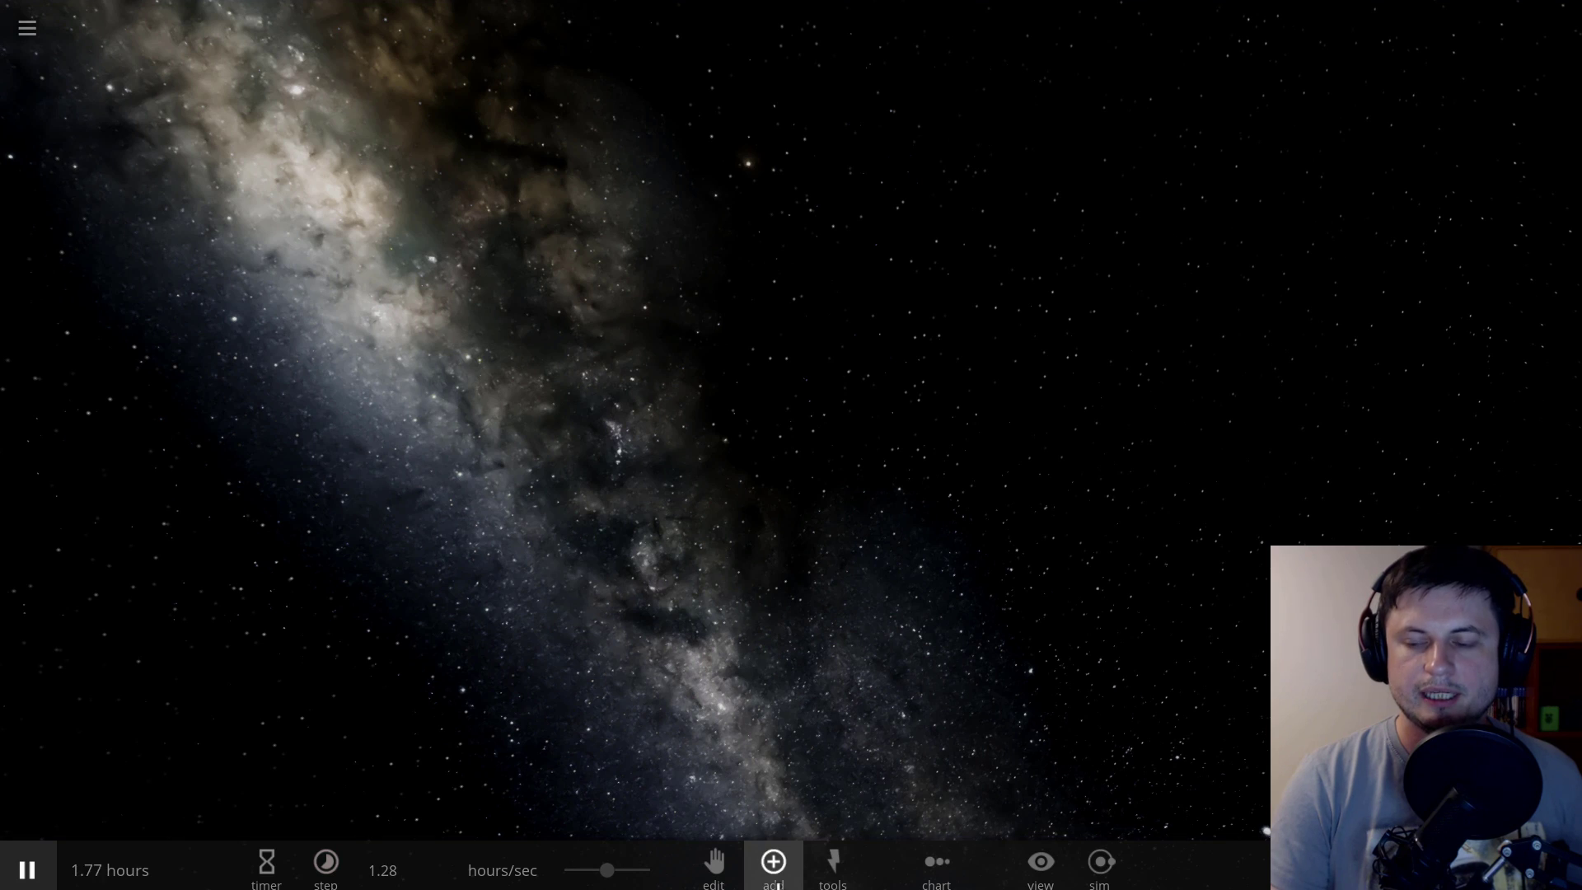
left_click(777, 884)
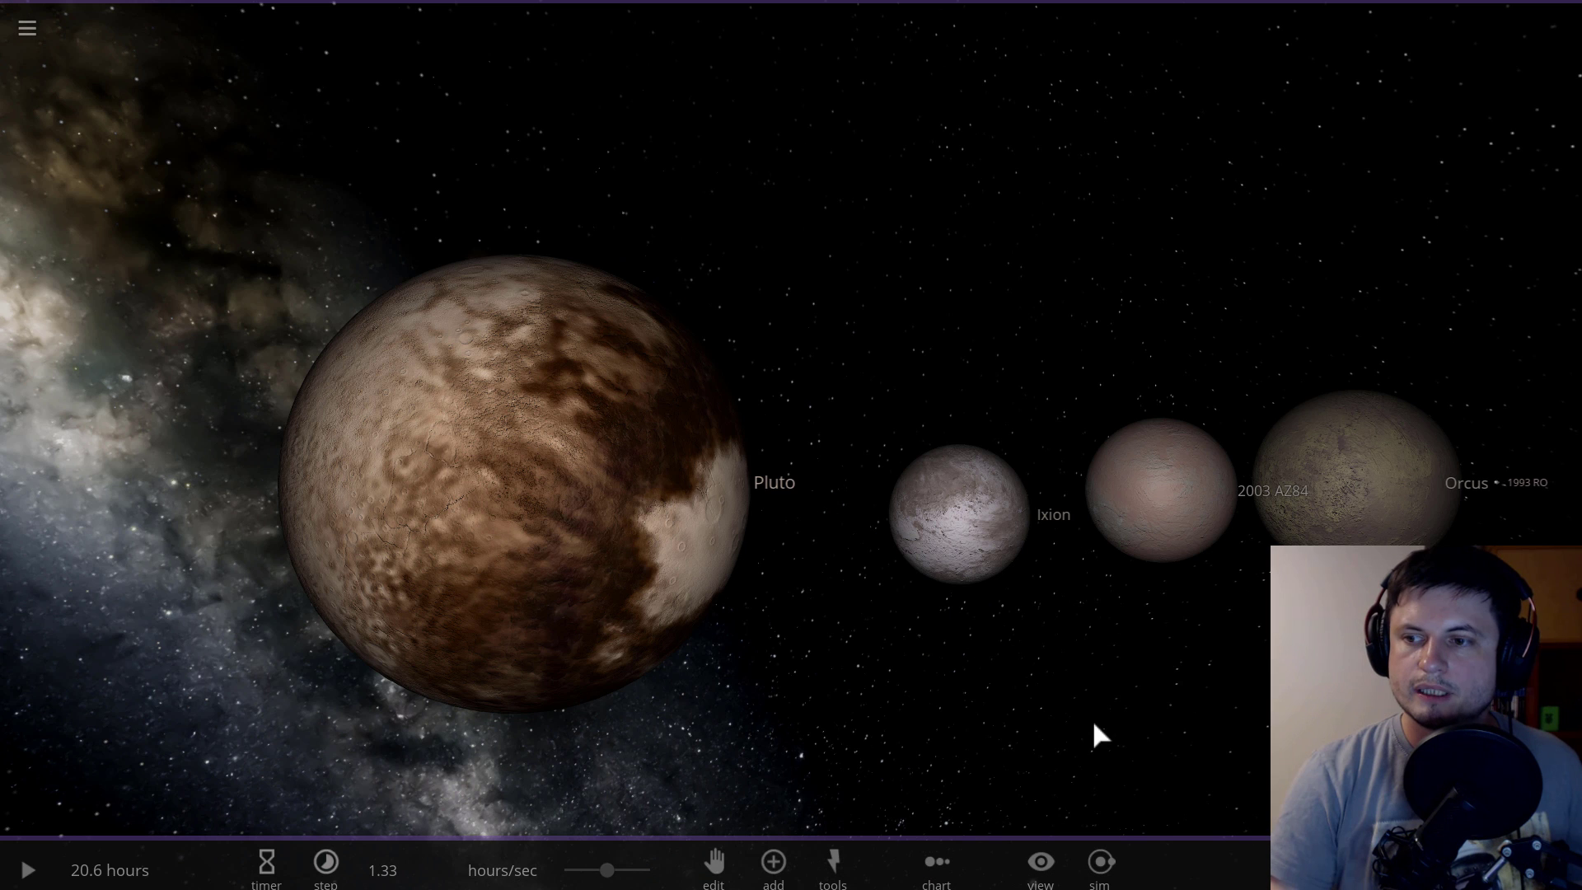
Step: Compare the sizes of Pluto, Ixion, 2003 AZ84 and Orcus in the lineup, focusing on 2003 AZ84 and Orcus in turn
left_click_drag(1072, 689, 1018, 571)
scroll(1077, 641, "down", 3)
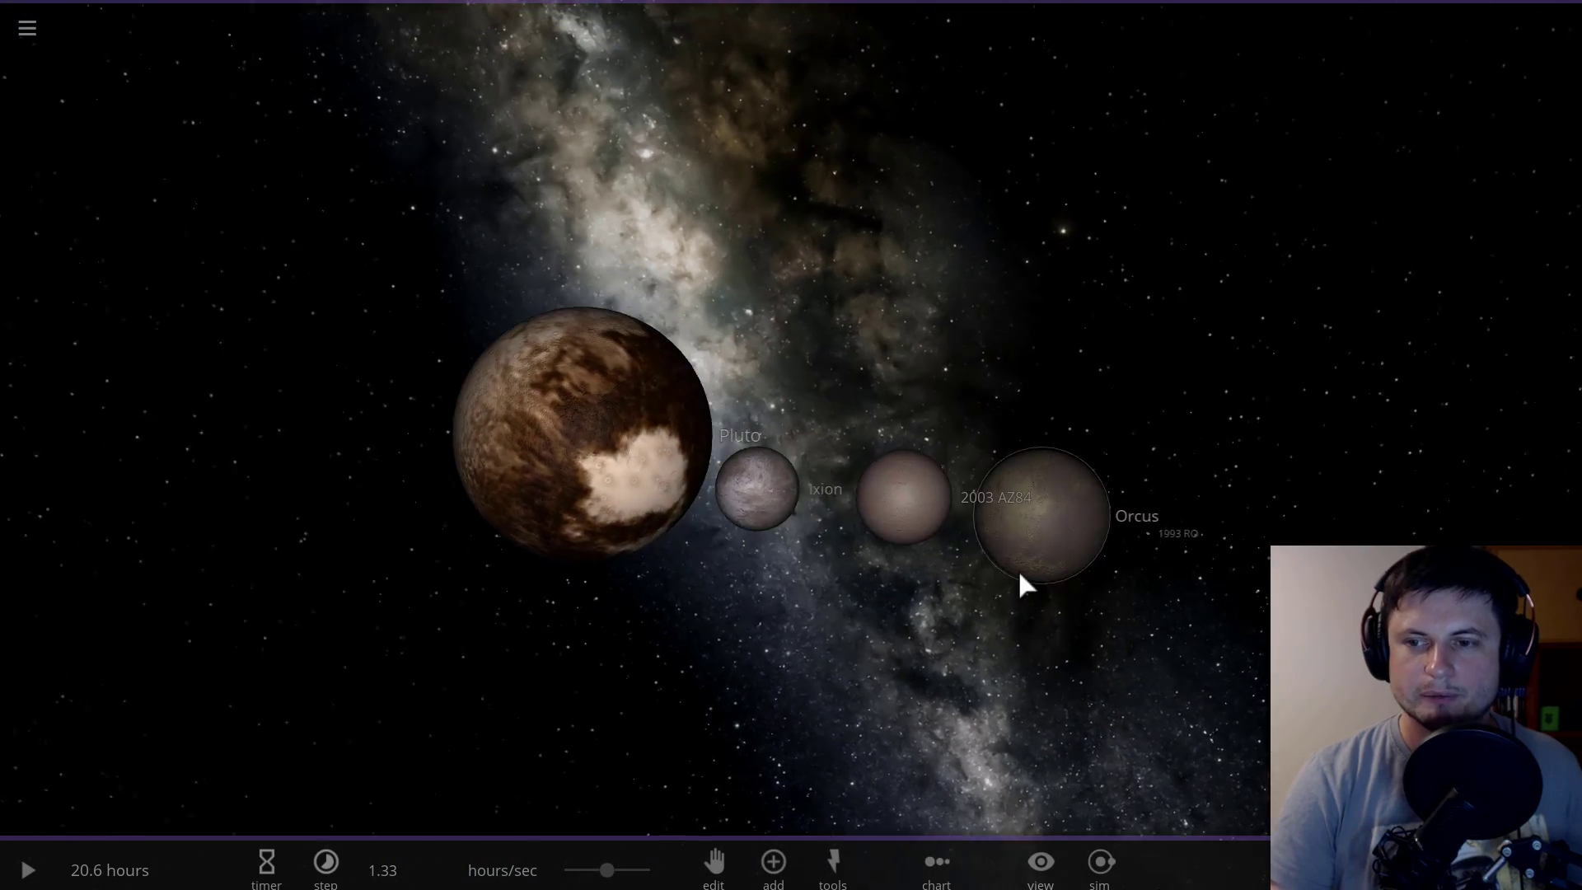
scroll(1013, 578, "up", 3)
left_click_drag(854, 610, 909, 595)
left_click(536, 505)
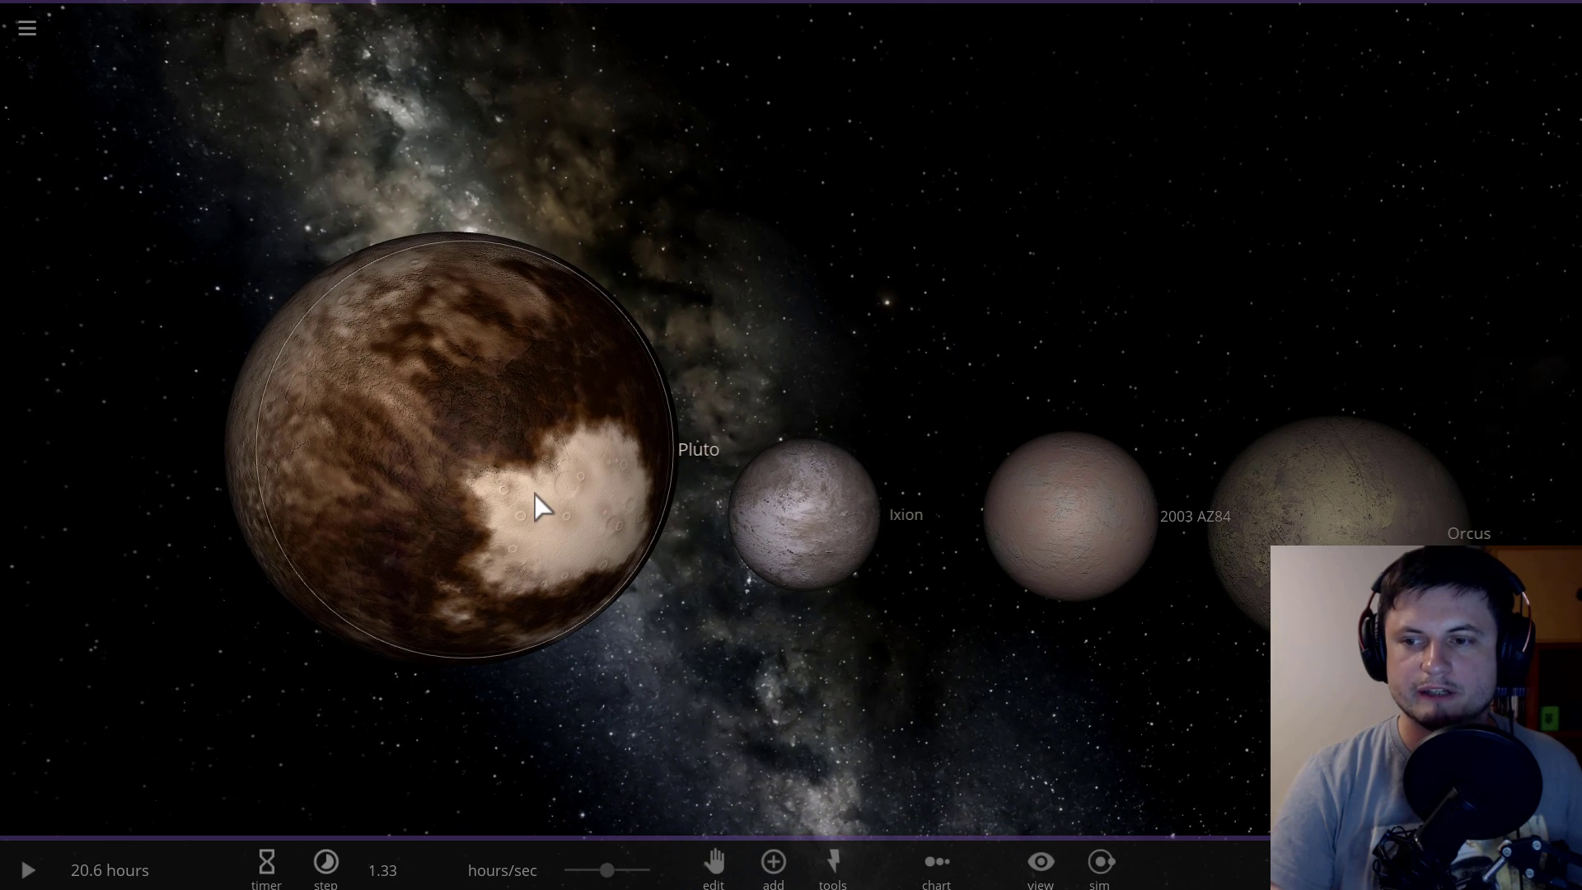
left_click(829, 509)
left_click(1022, 474)
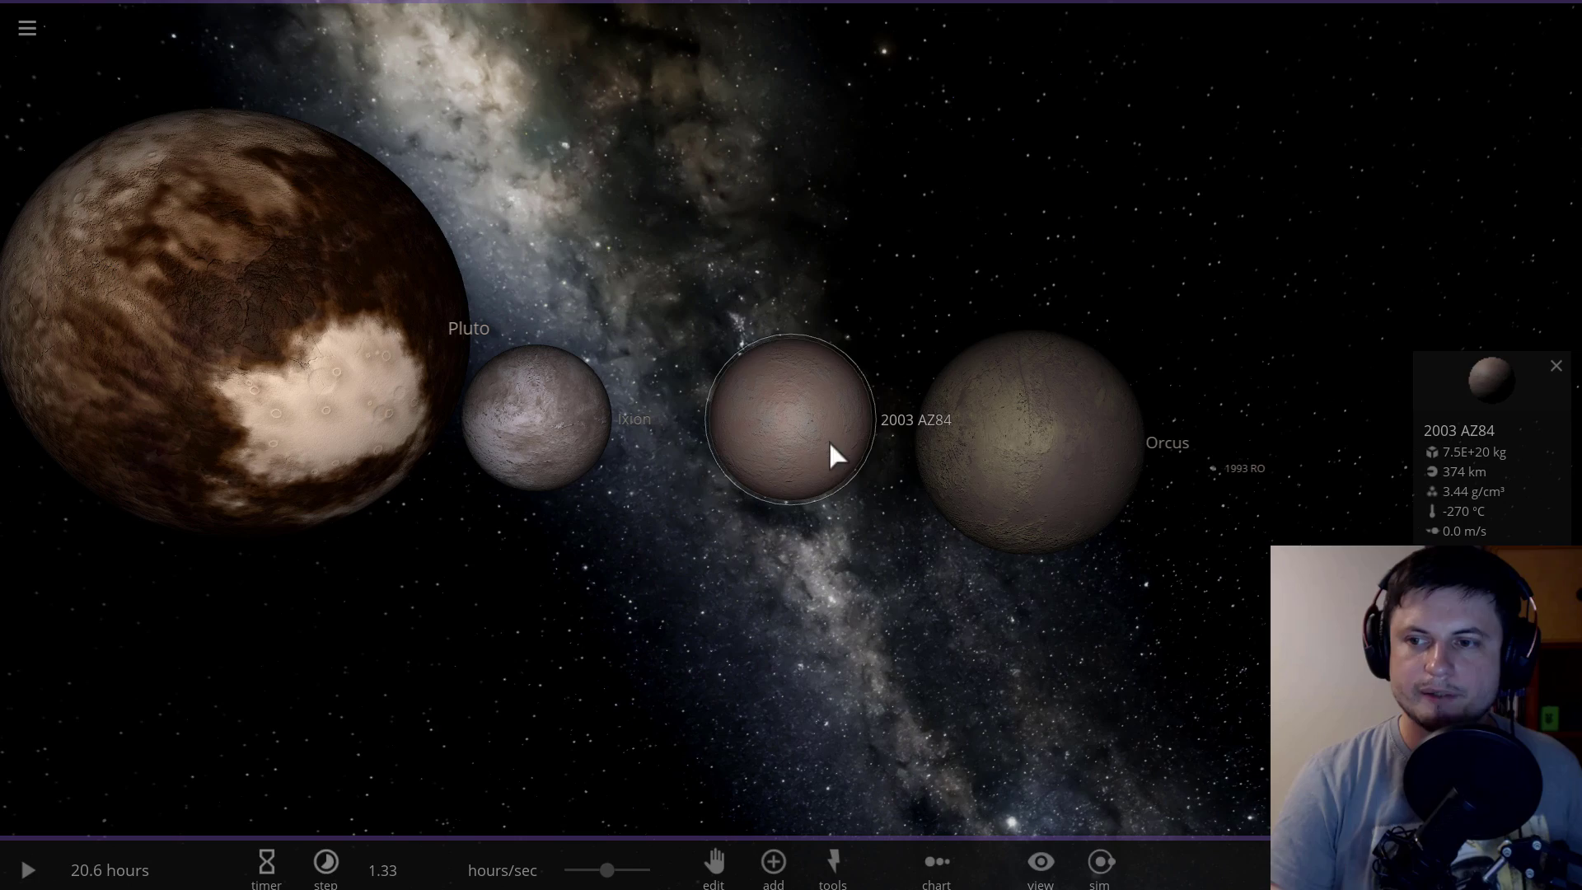
left_click(1073, 451)
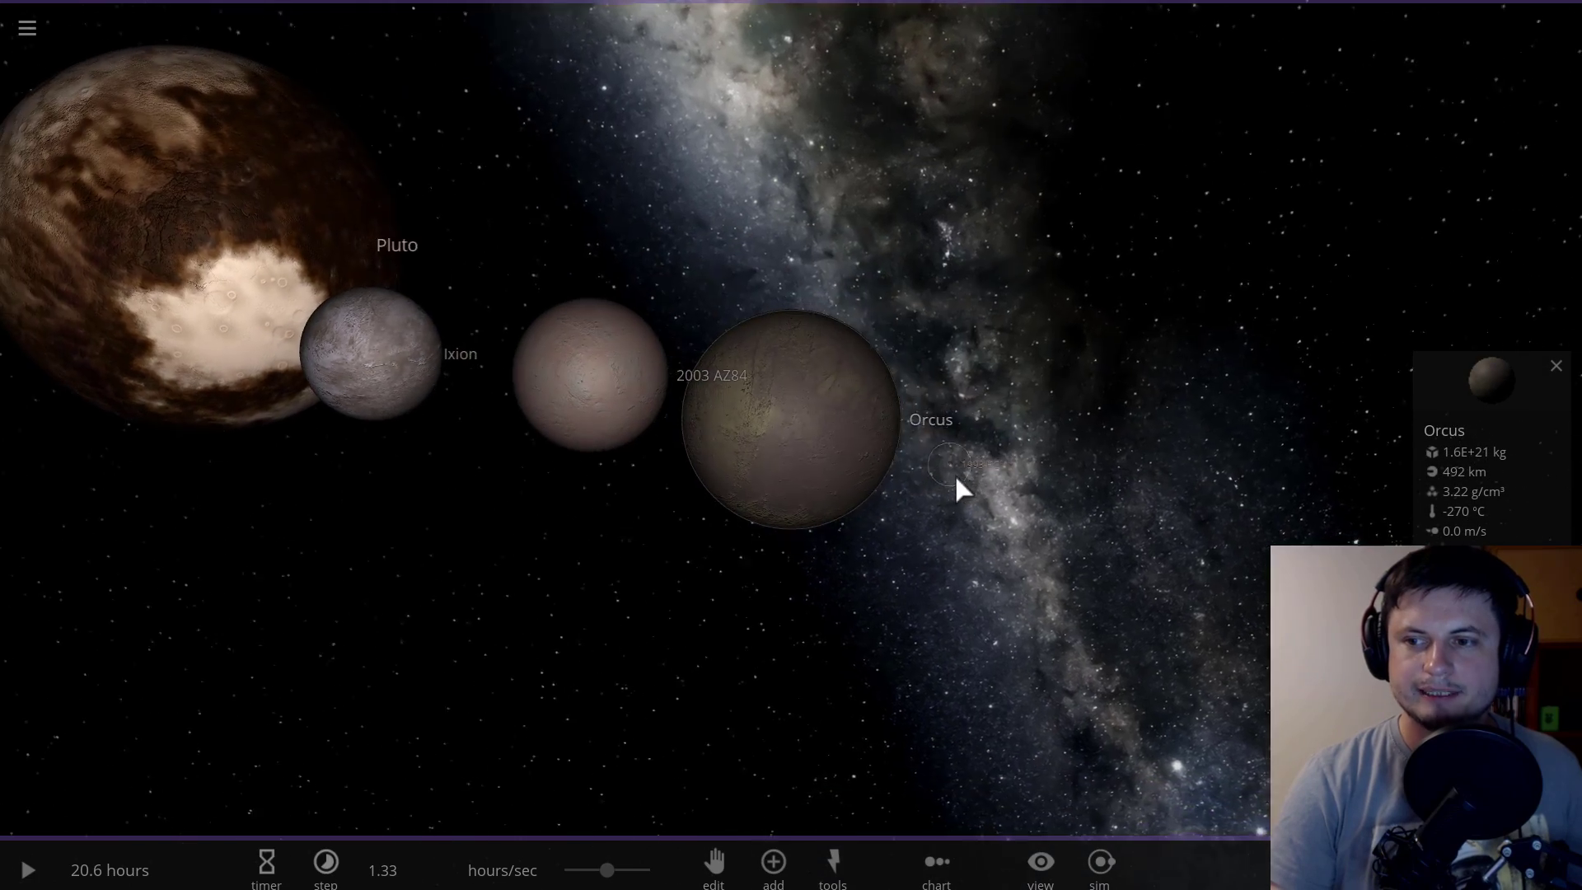
Step: Focus on 1993 RO and examine its size against Orcus and the whole lineup, both close up and from farther away
left_click(954, 471)
scroll(787, 437, "up", 5)
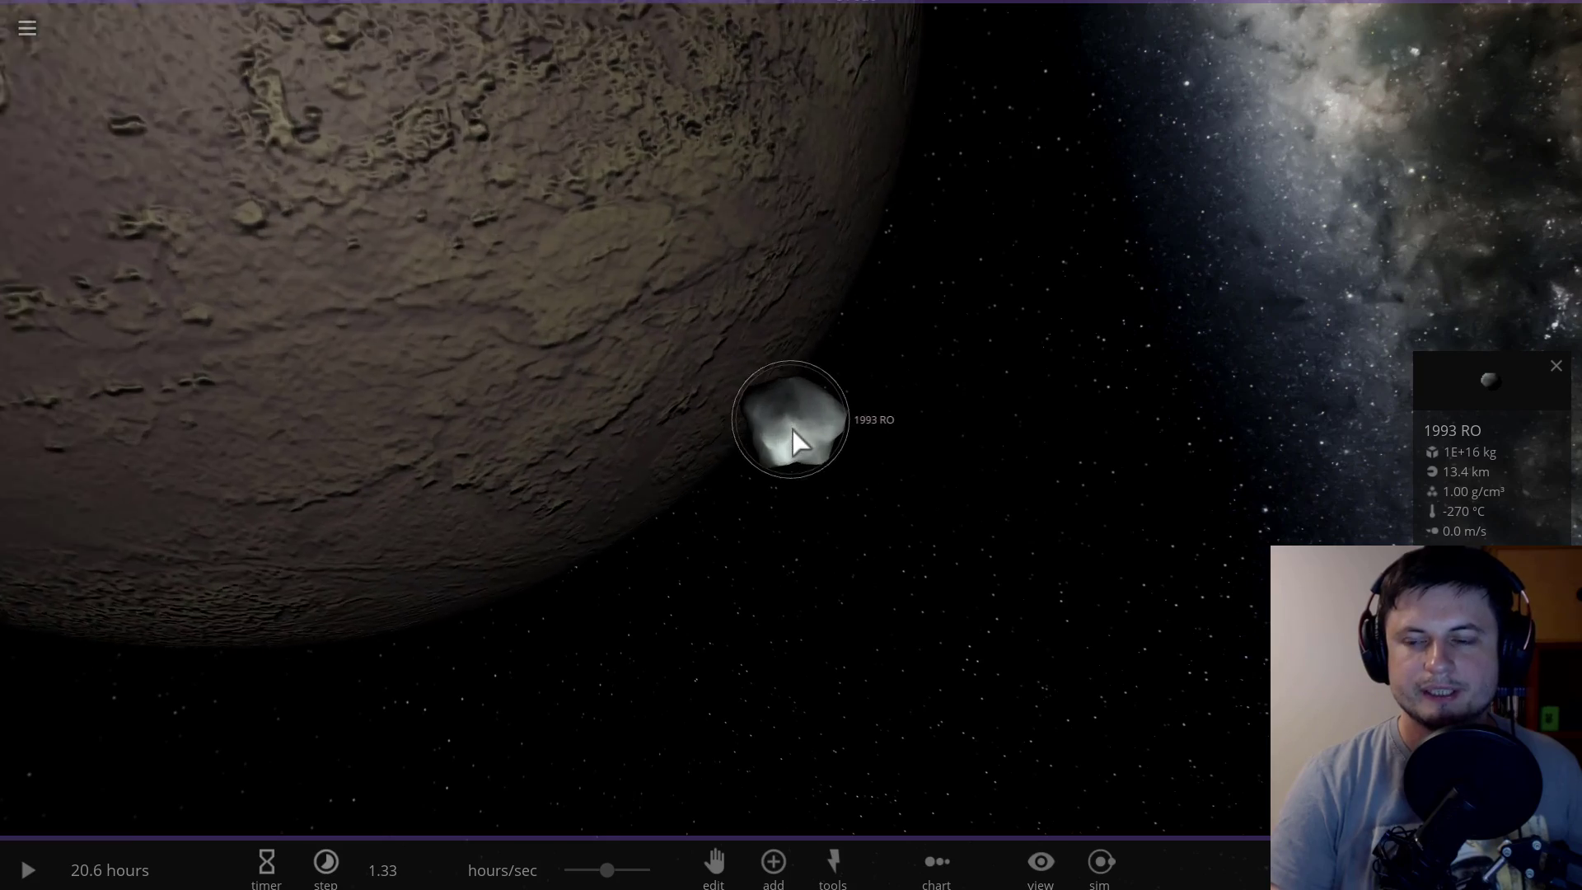
left_click_drag(793, 428, 859, 424)
scroll(779, 417, "up", 3)
scroll(780, 417, "down", 2)
scroll(858, 423, "down", 5)
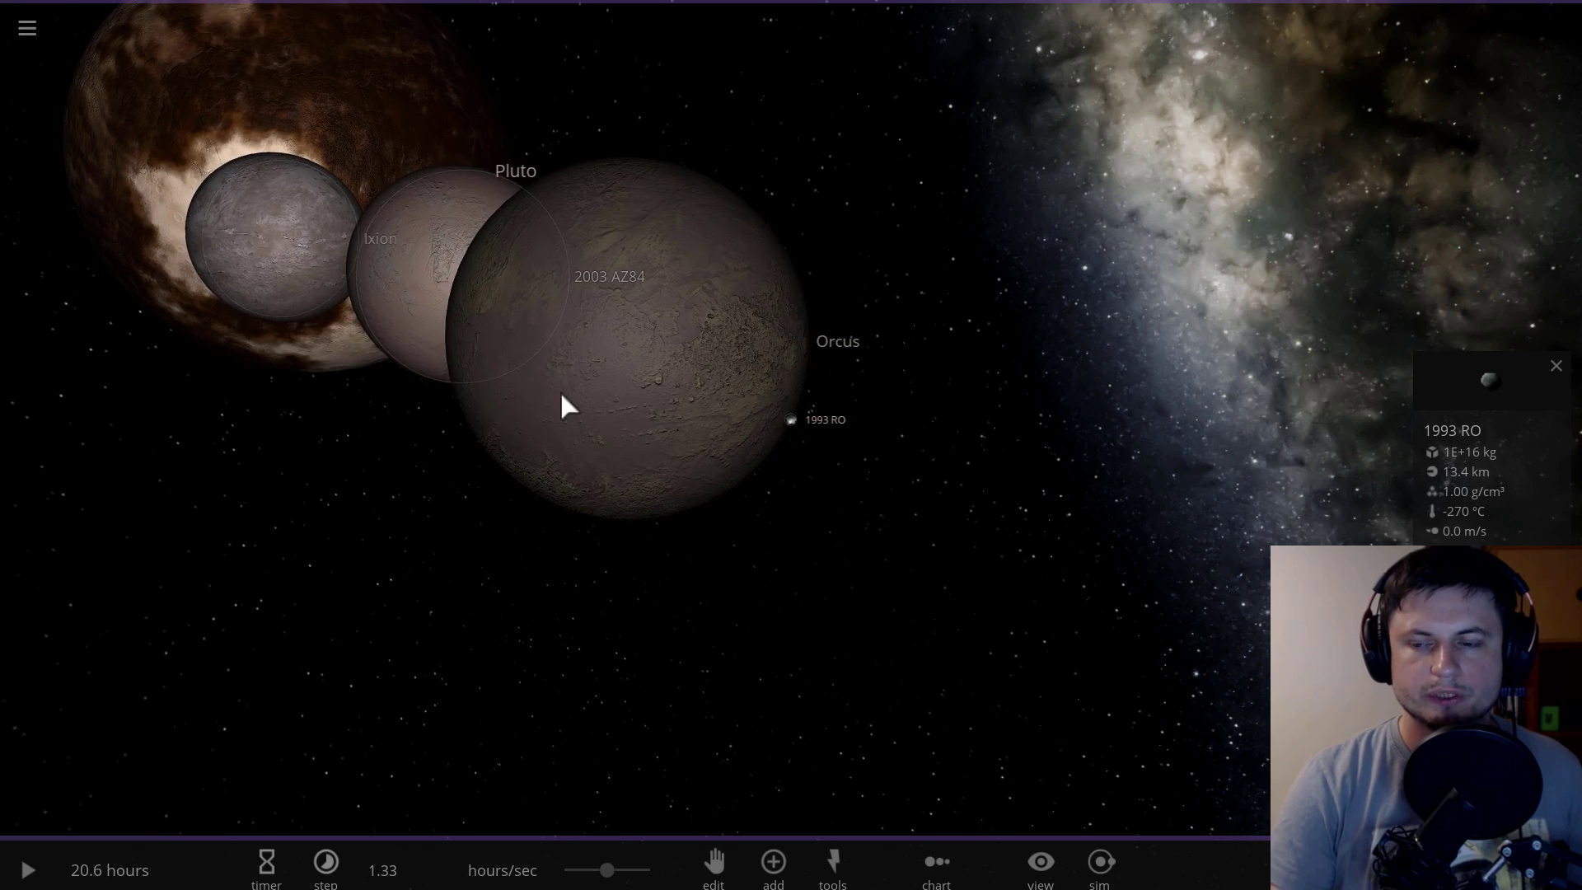
left_click_drag(561, 392, 595, 387)
scroll(595, 387, "down", 3)
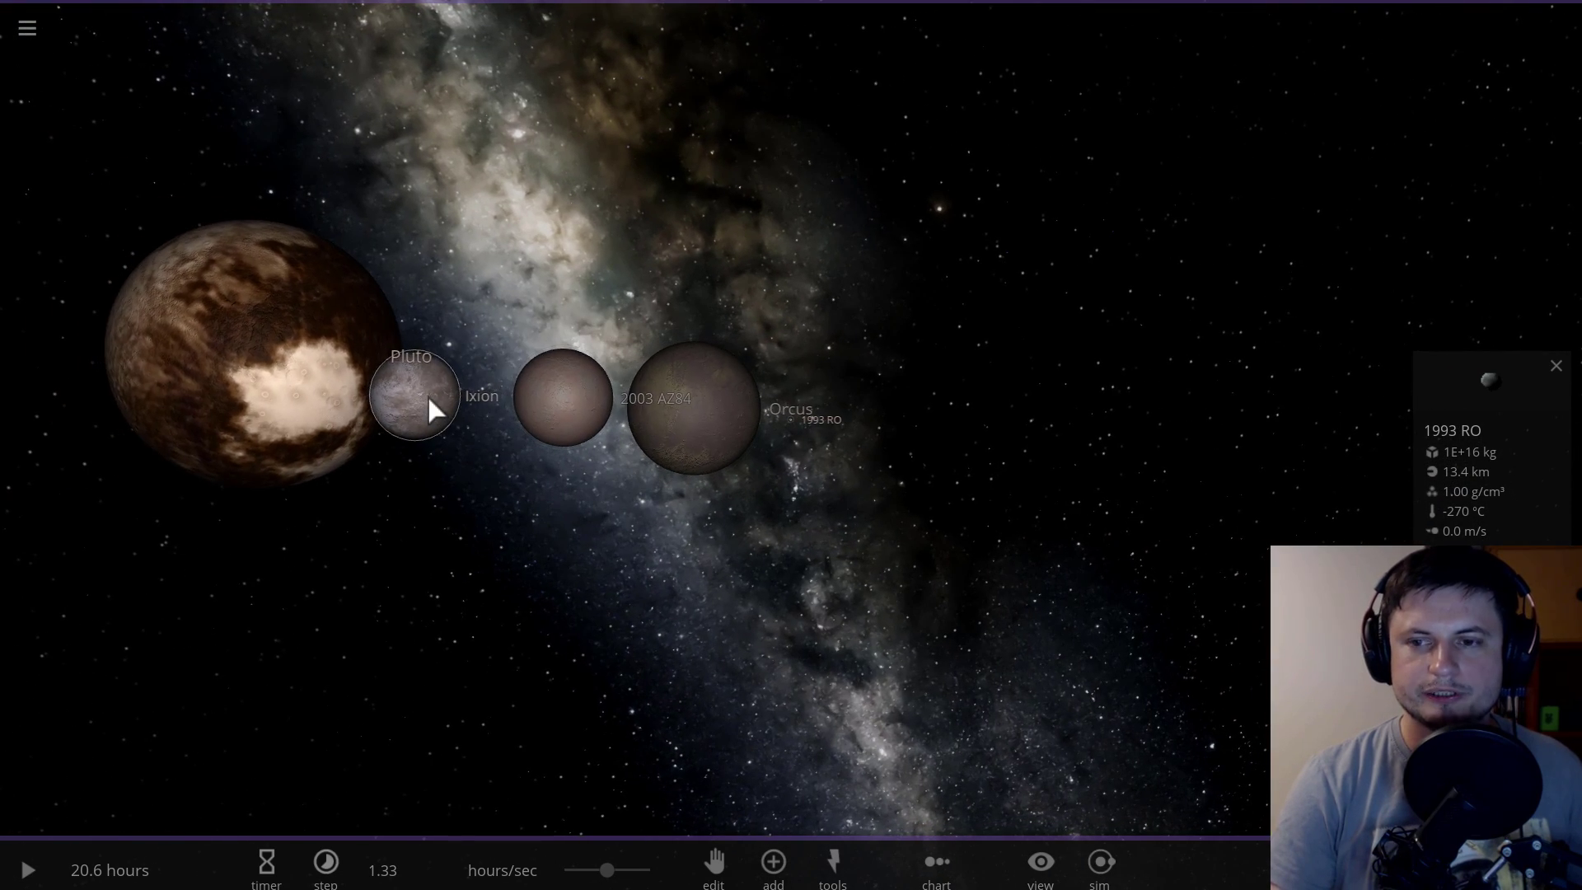
Step: Focus on Ixion and view it between Pluto and 2003 AZ84 from slightly different angles
double_click(431, 404)
left_click_drag(740, 525, 692, 507)
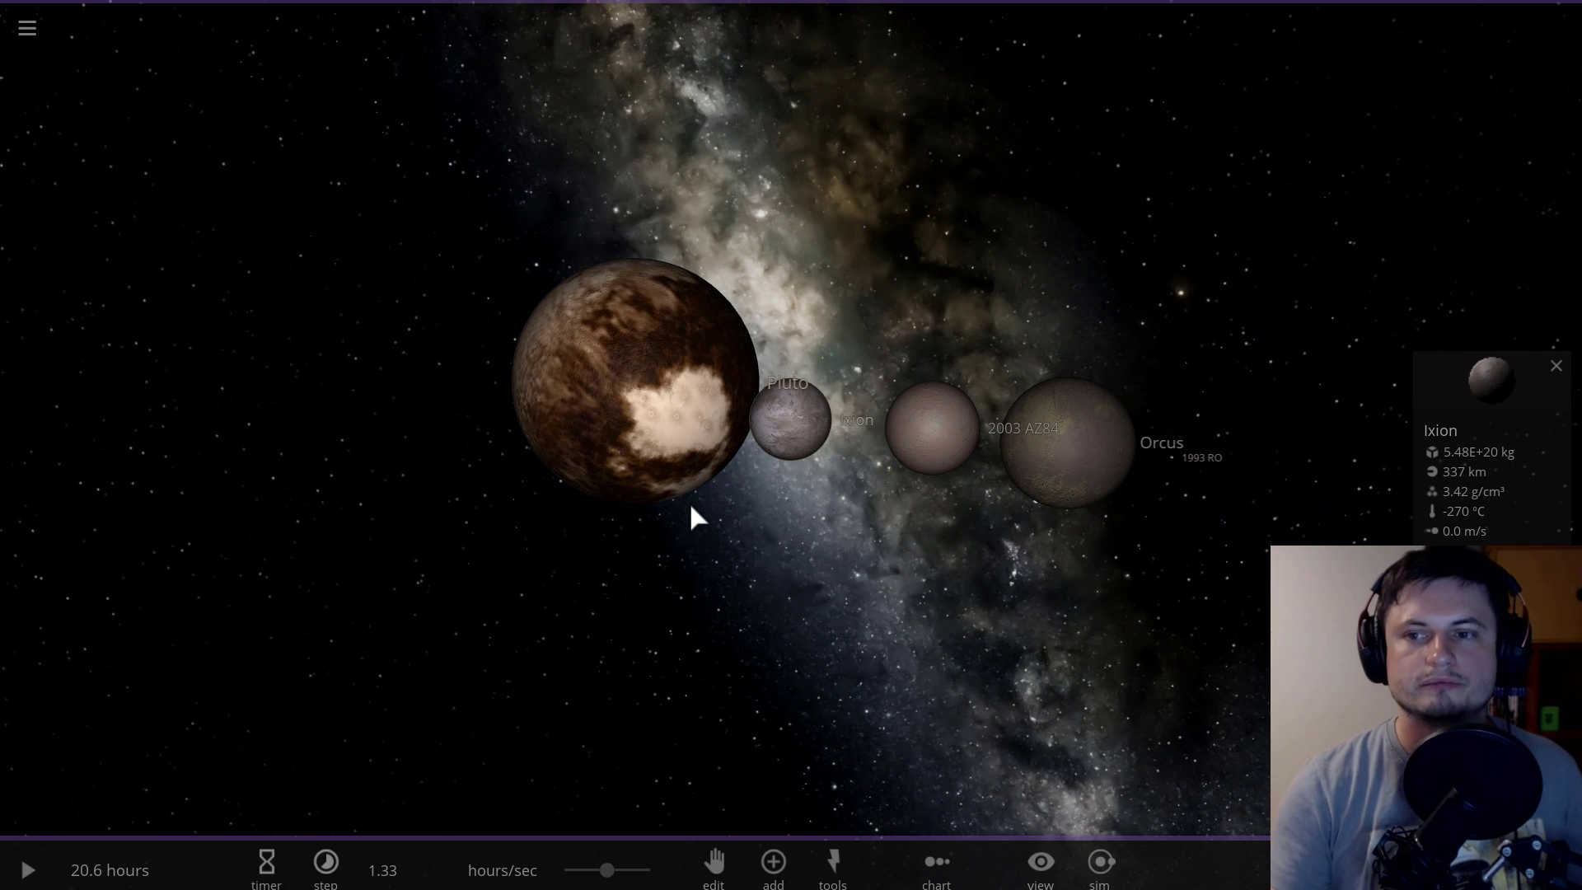
left_click_drag(757, 534, 799, 534)
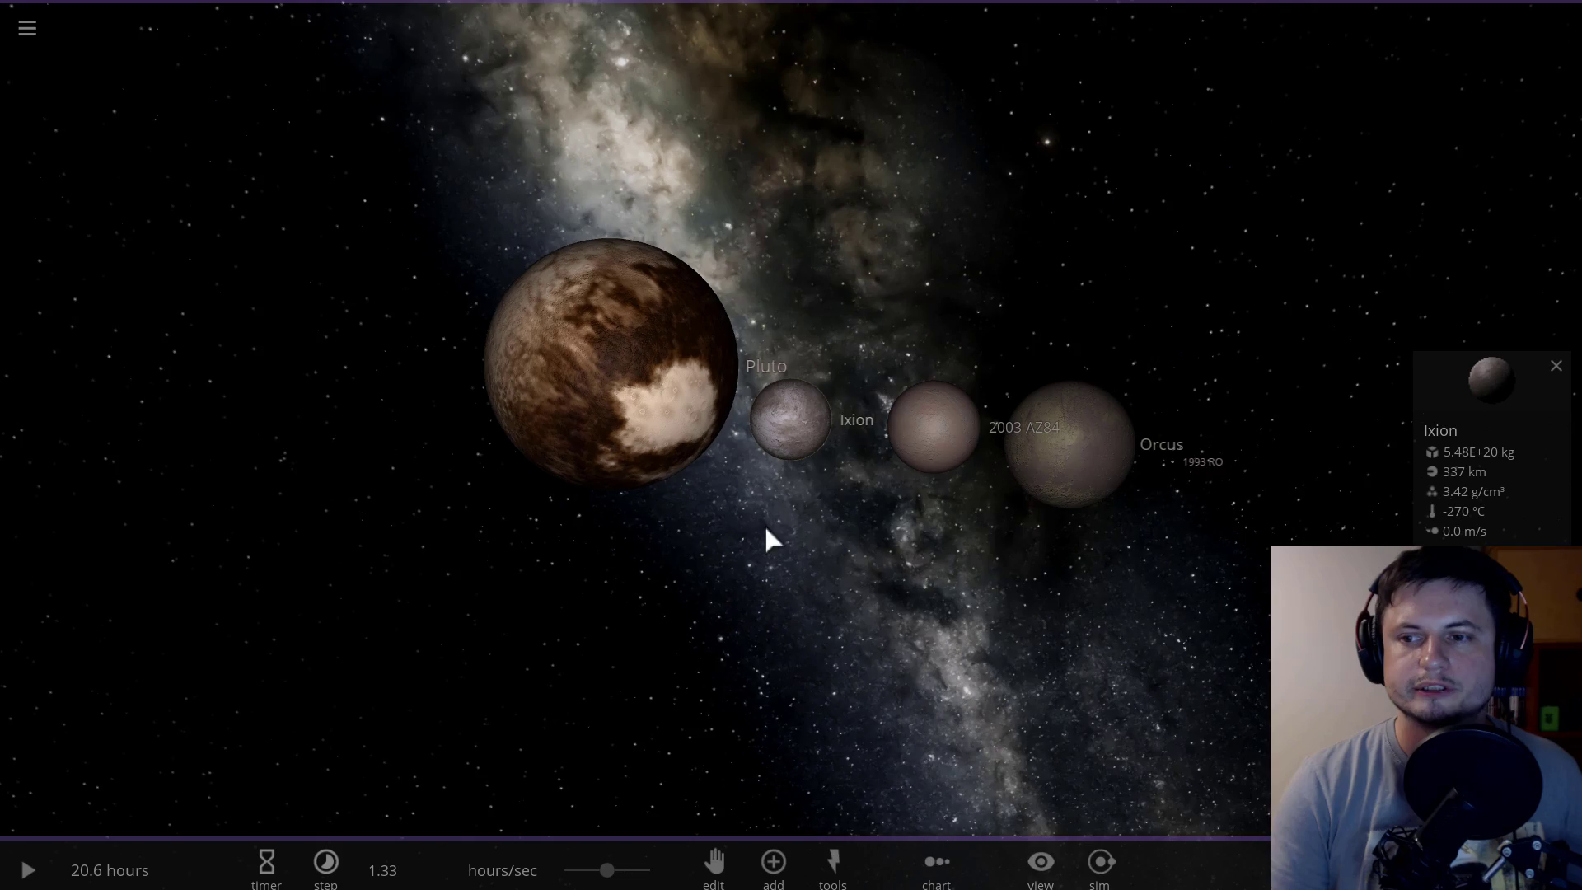
Step: Select Pluto and examine its size and surface next to the smaller bodies at closer range
left_click_drag(763, 528, 627, 430)
left_click(626, 429)
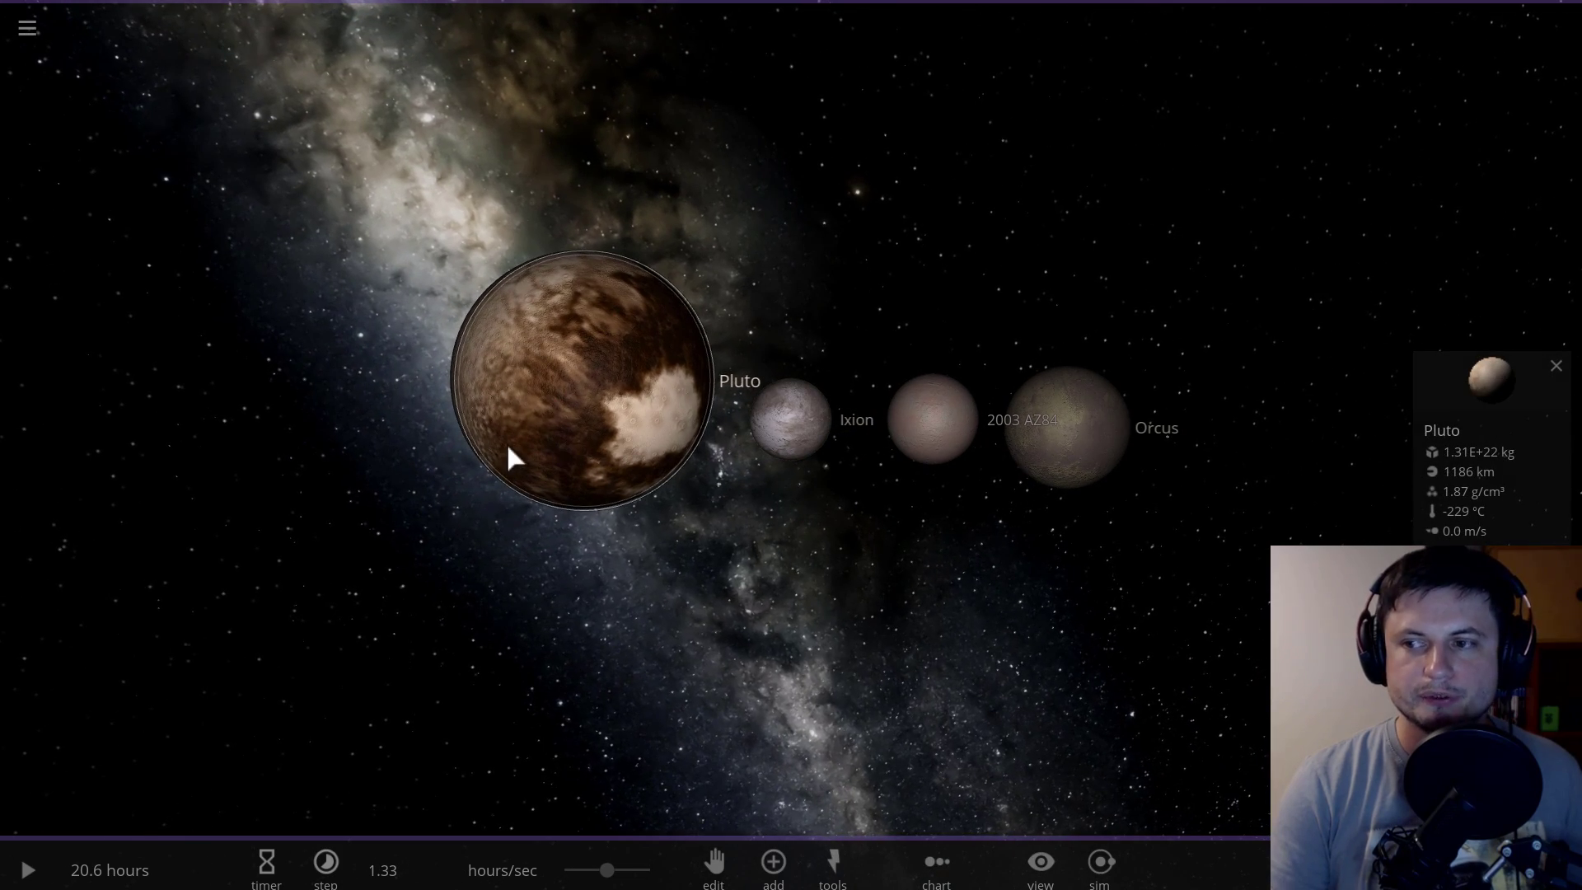
left_click_drag(590, 522, 674, 542)
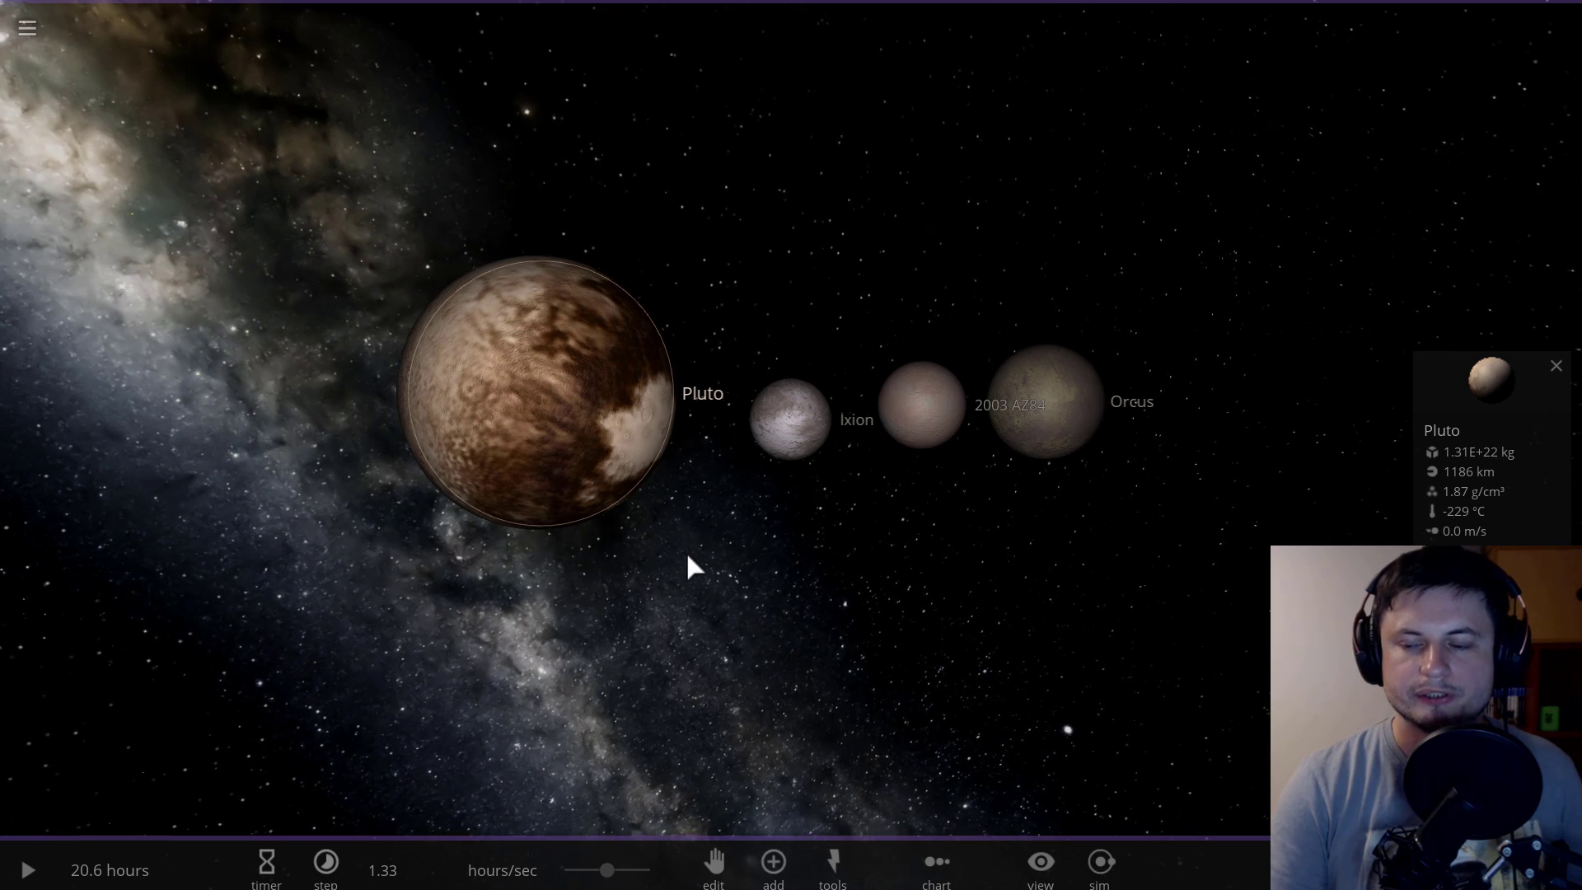
scroll(689, 554, "up", 3)
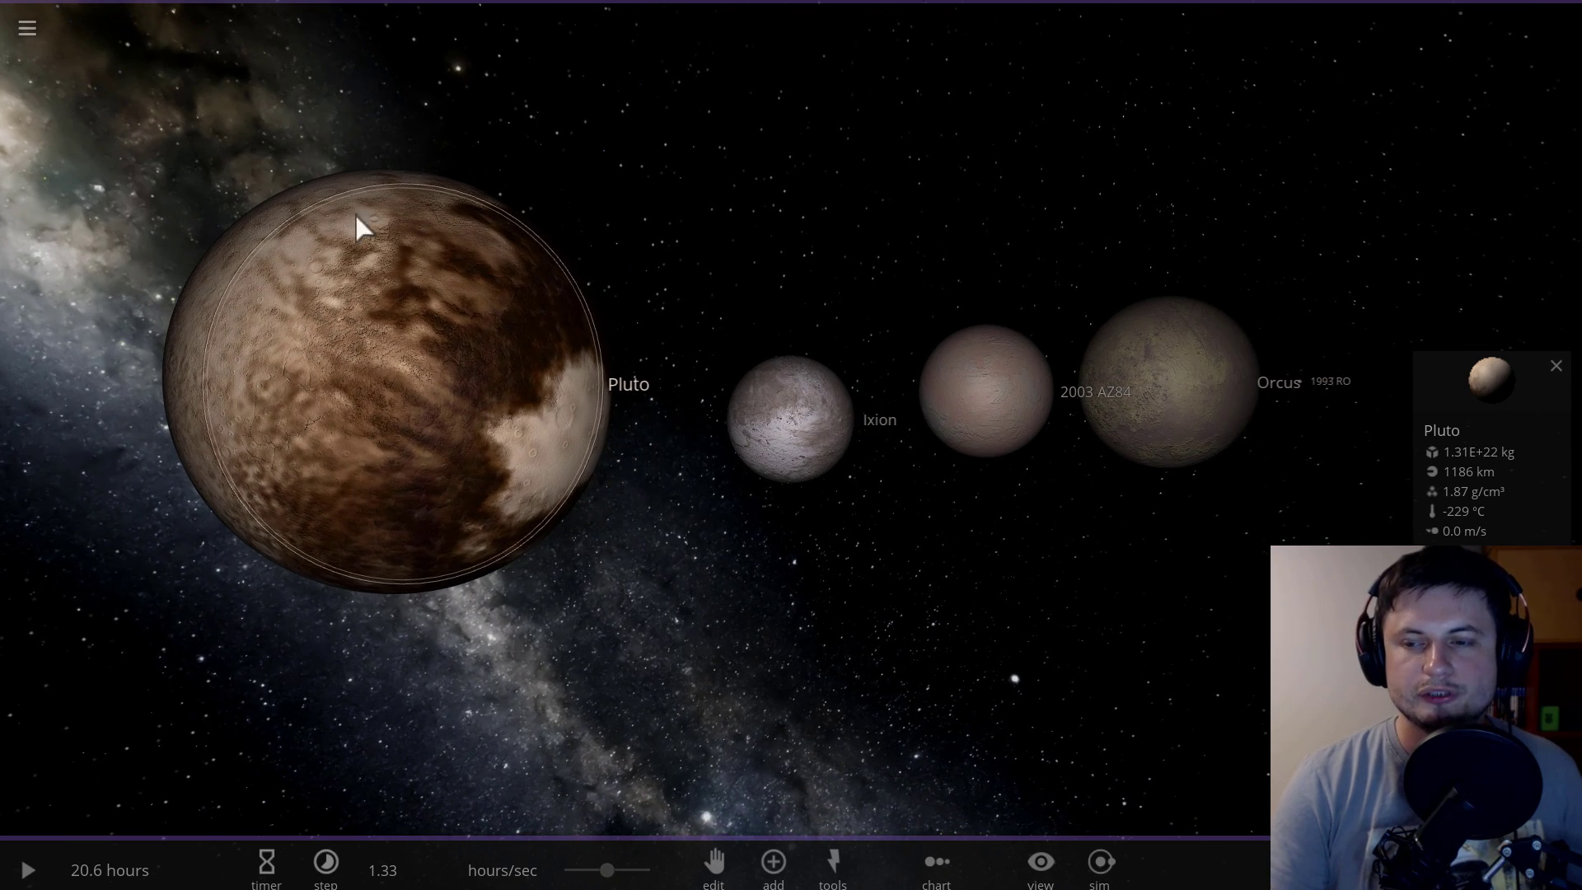